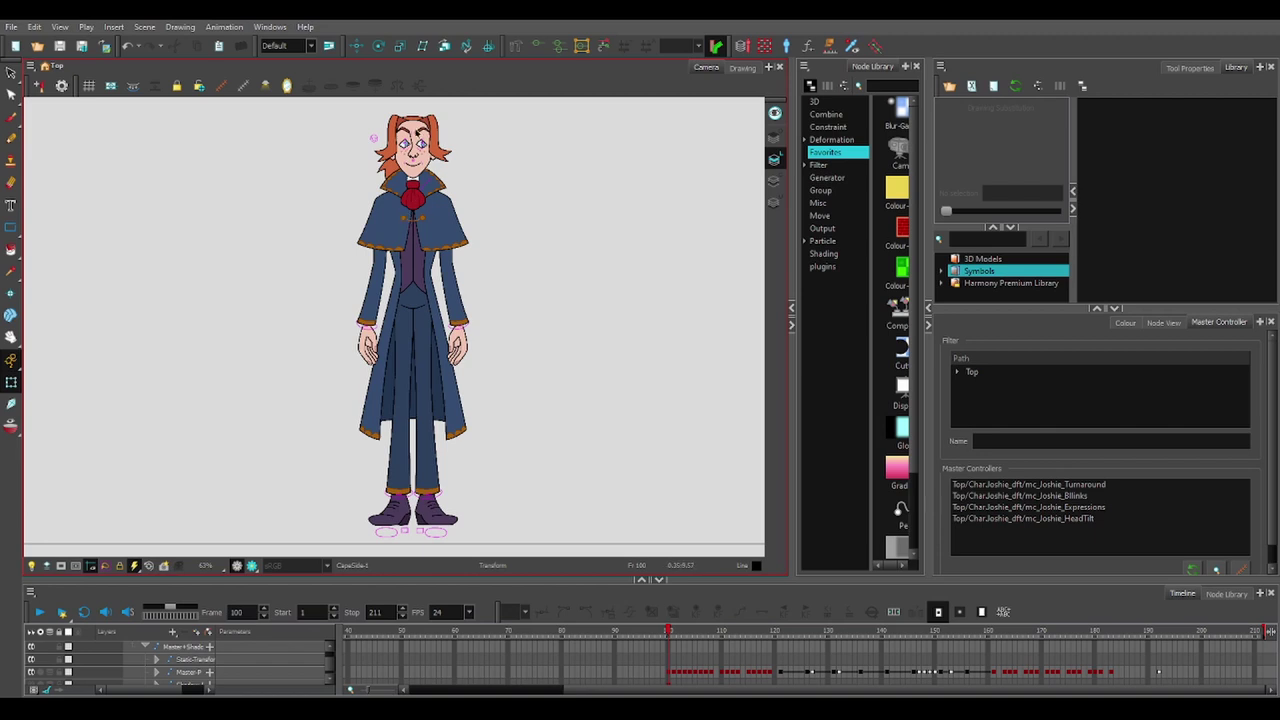
scroll(421, 122, up, 1)
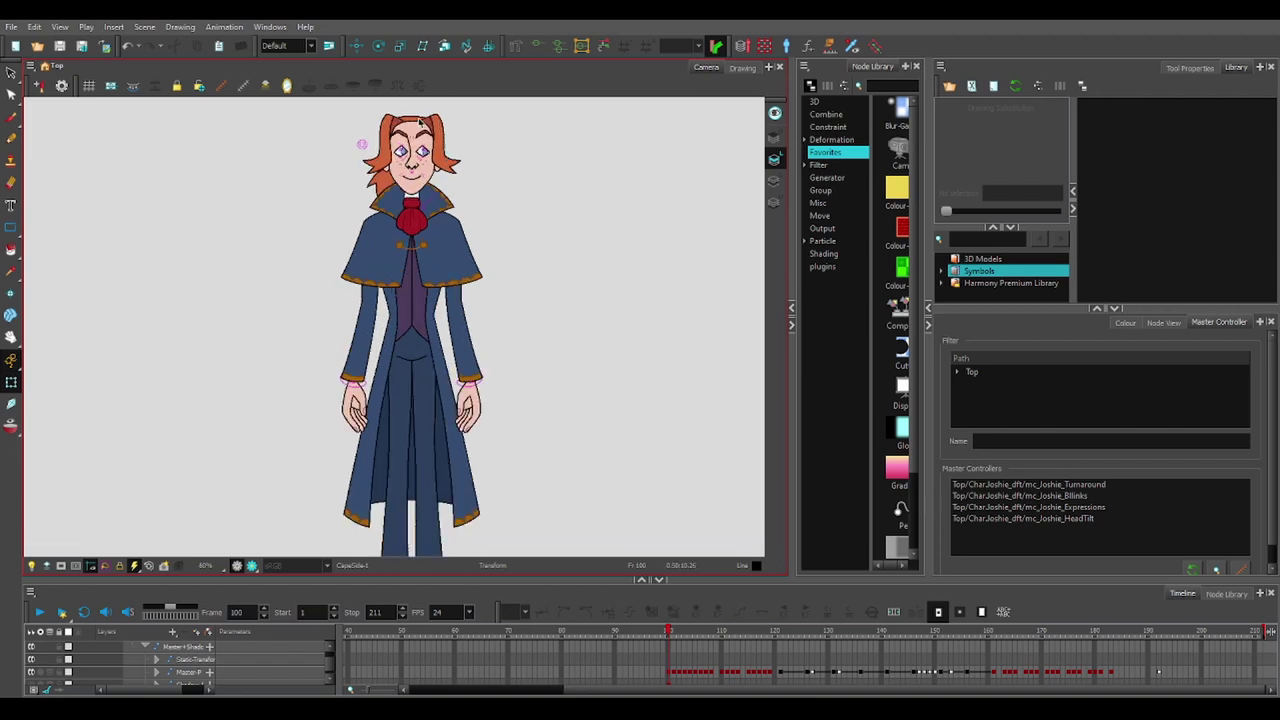
scroll(421, 122, up, 1)
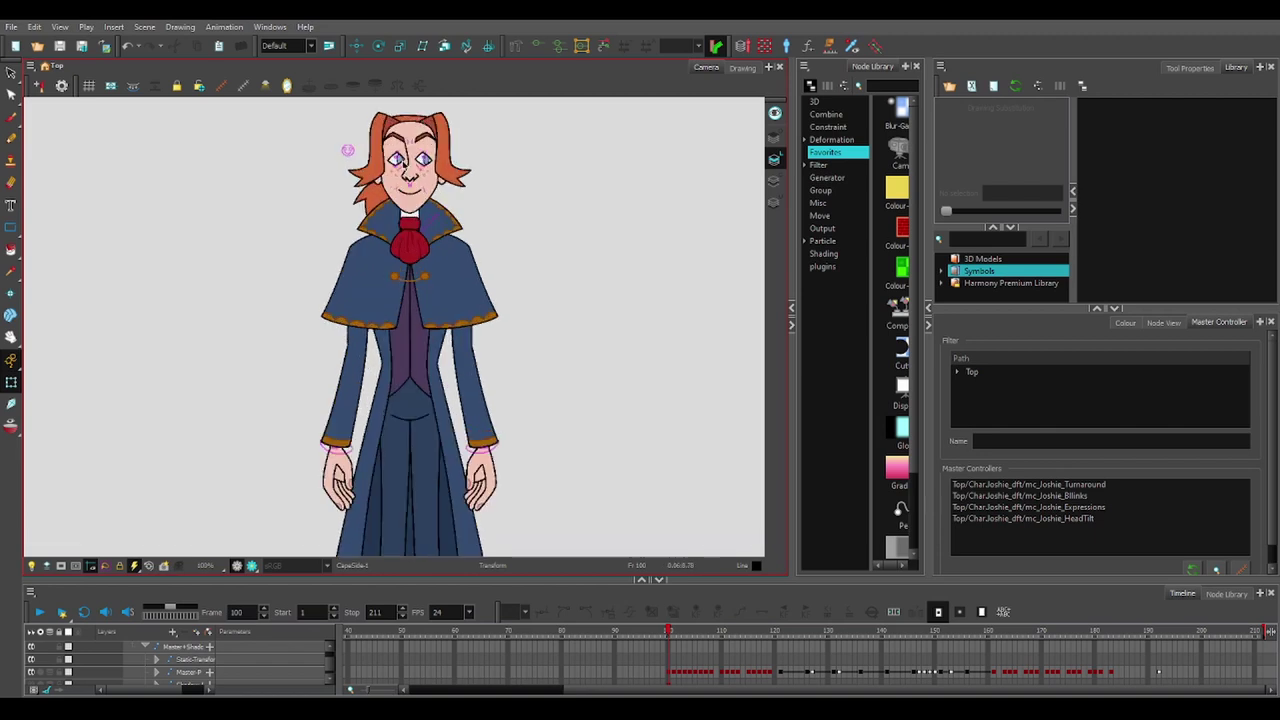
scroll(403, 163, up, 1)
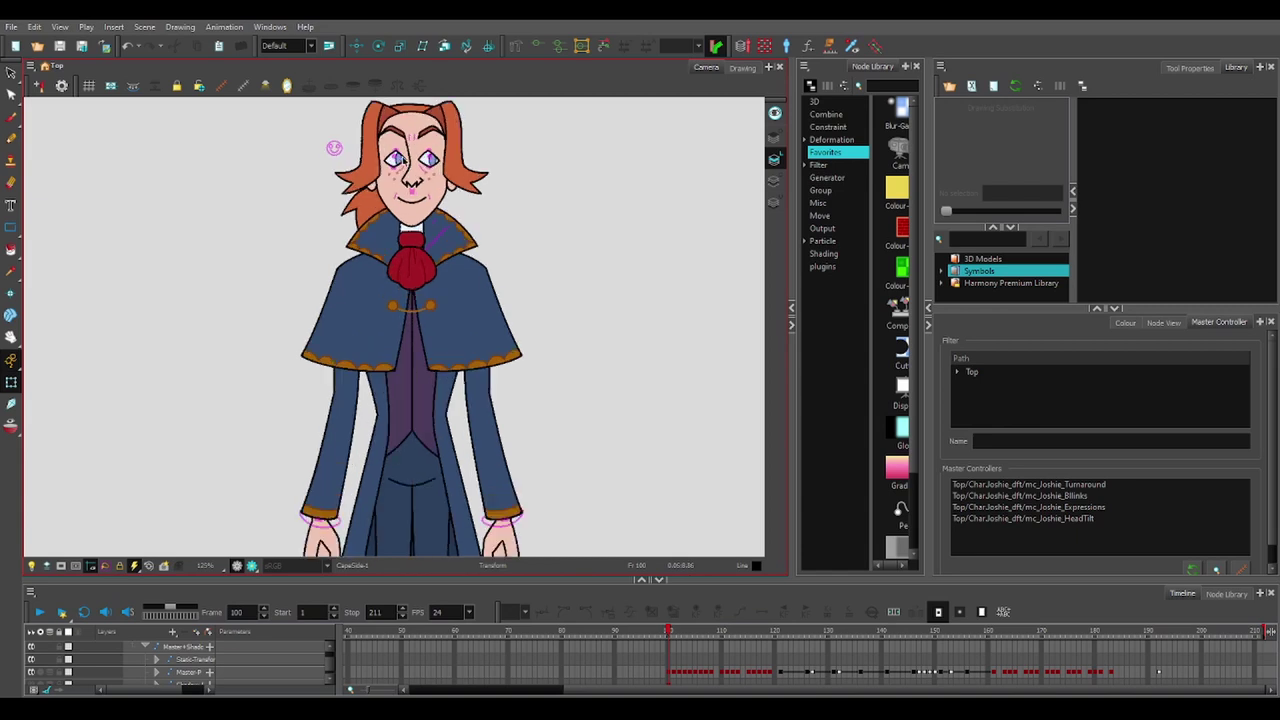
scroll(399, 271, down, 1)
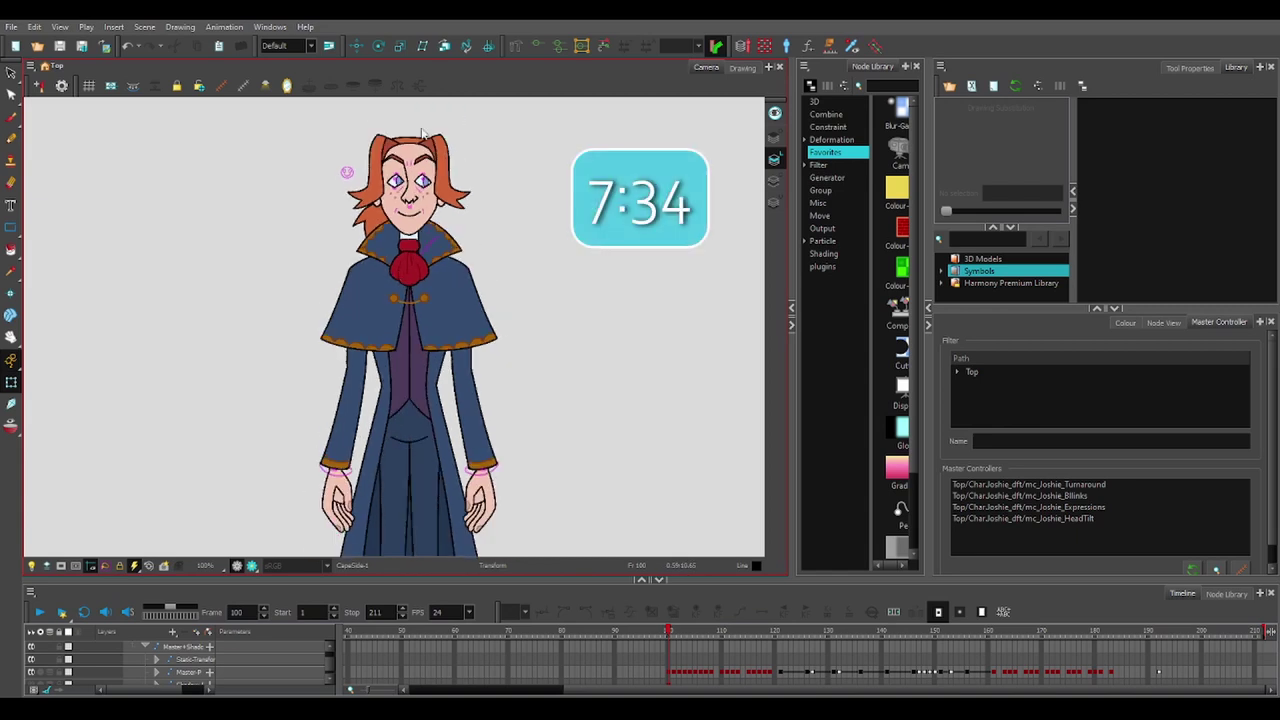
scroll(494, 151, down, 3)
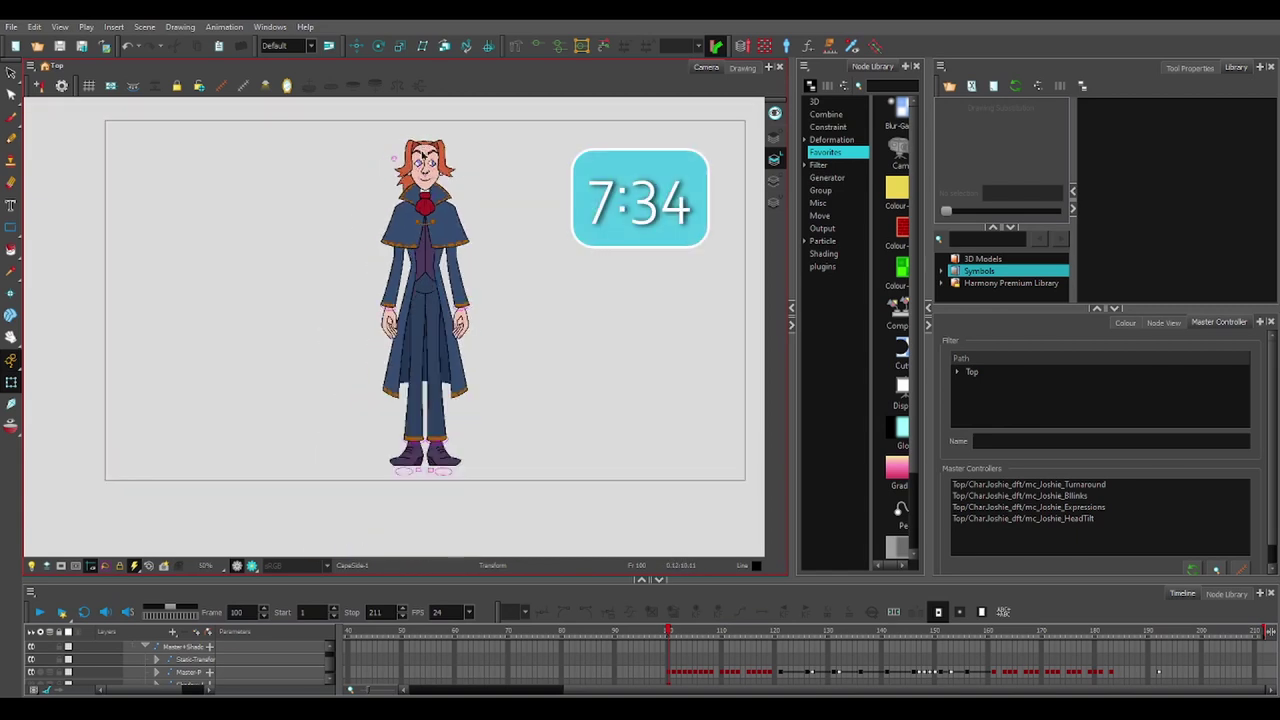
scroll(436, 510, down, 1)
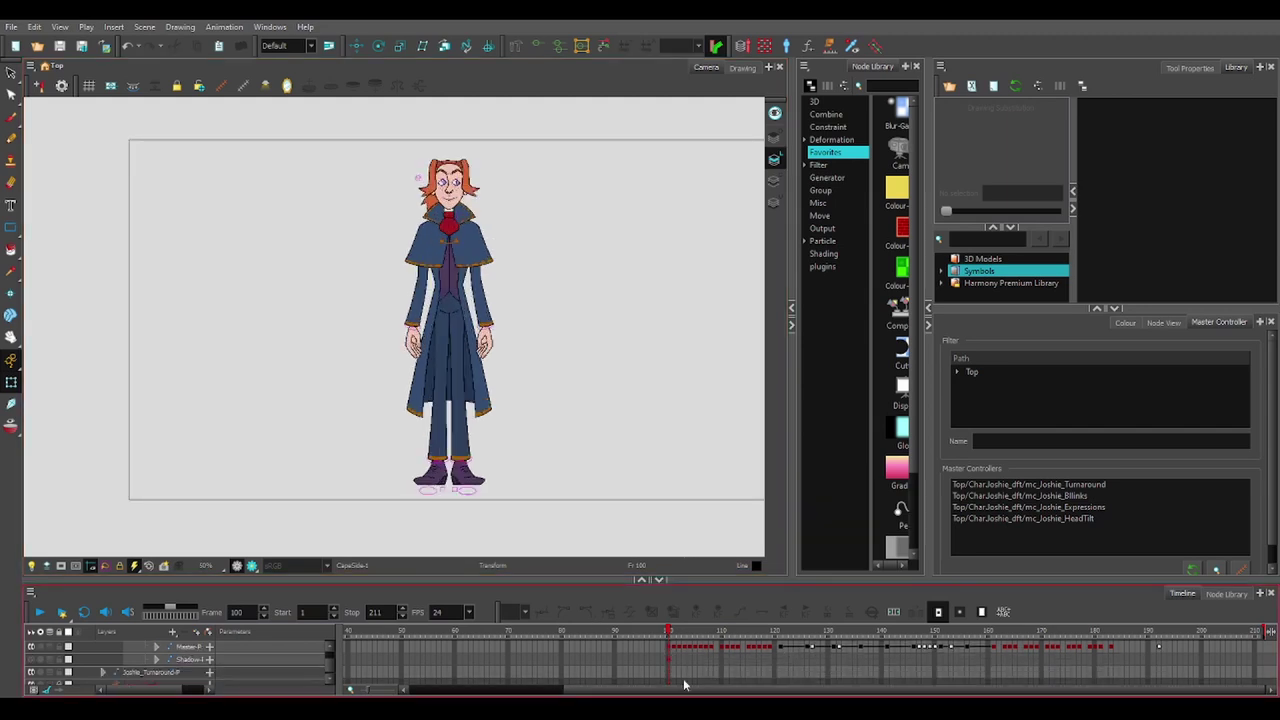
- Examine the character's turnaround poses frame by frame from frame 100 to frame 108
key(period)
key(period)
key(period)
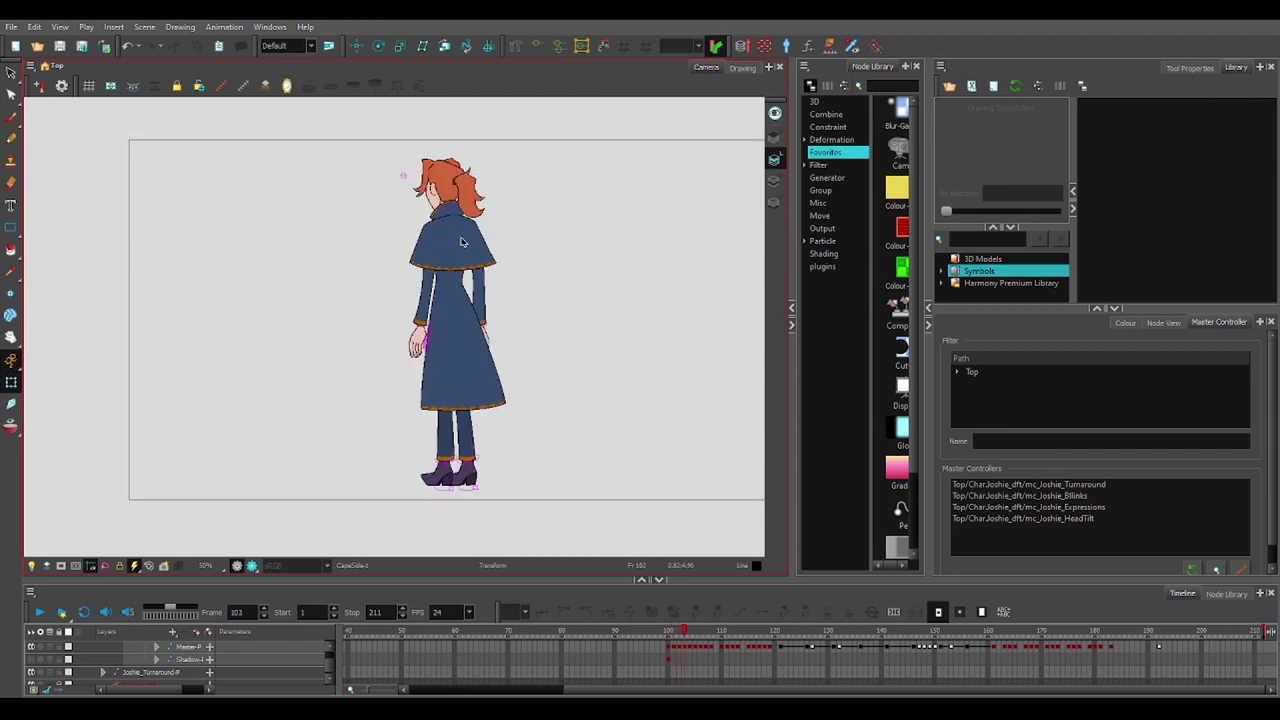
key(period)
key(period)
key(period)
key(period)
key(period)
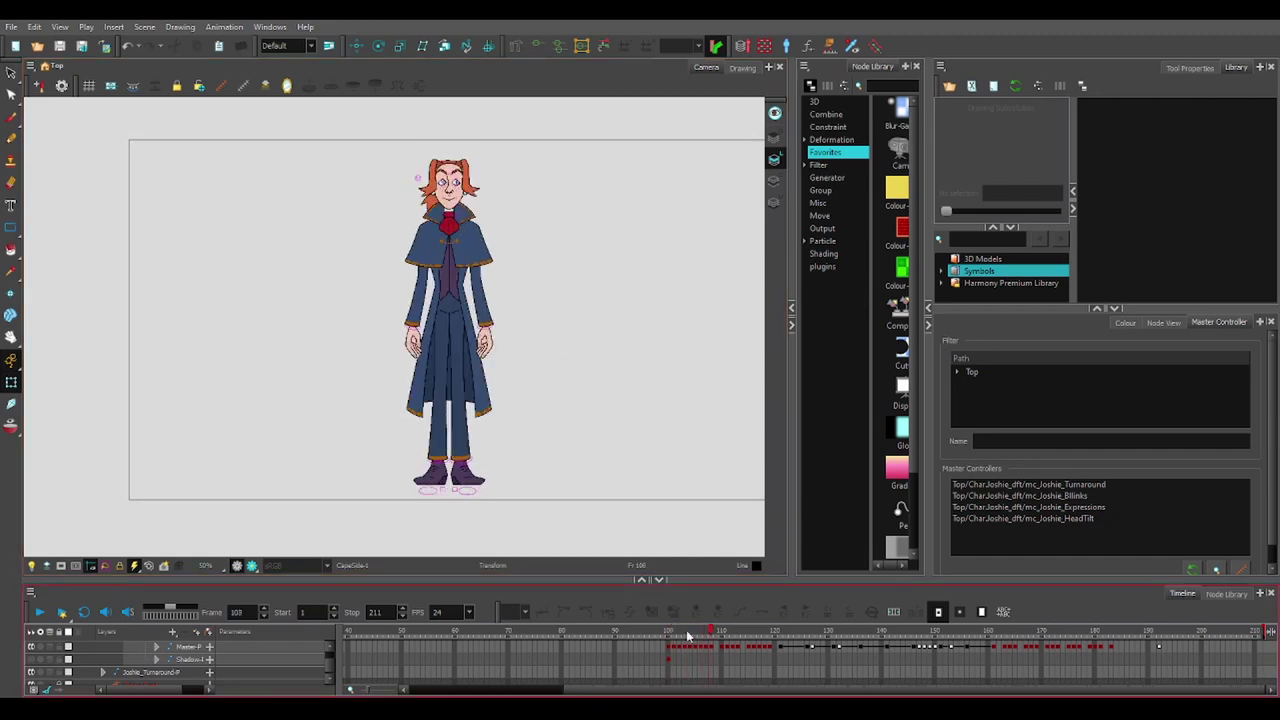
- Select the character's forearm at frame 104 and follow it frame by frame through the turnaround poses between frames 100 and 108
click(688, 632)
click(486, 320)
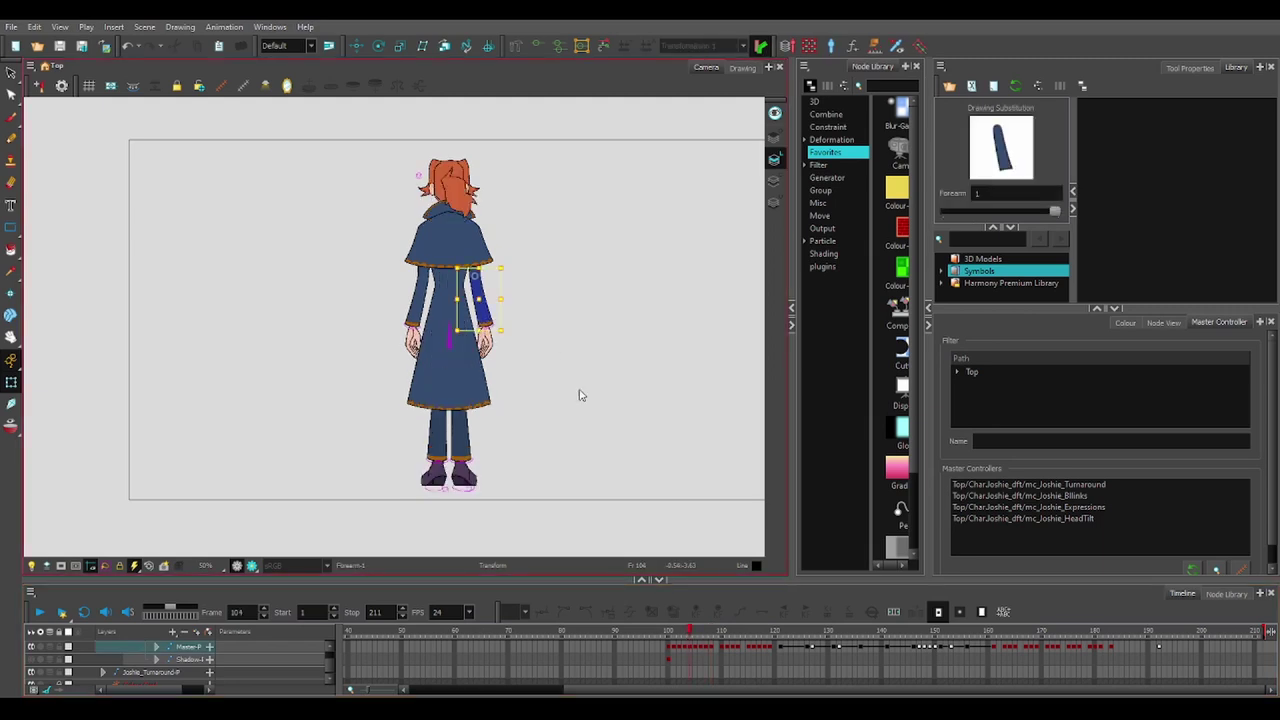
key(period)
key(comma)
key(comma)
key(comma)
key(comma)
key(comma)
key(comma)
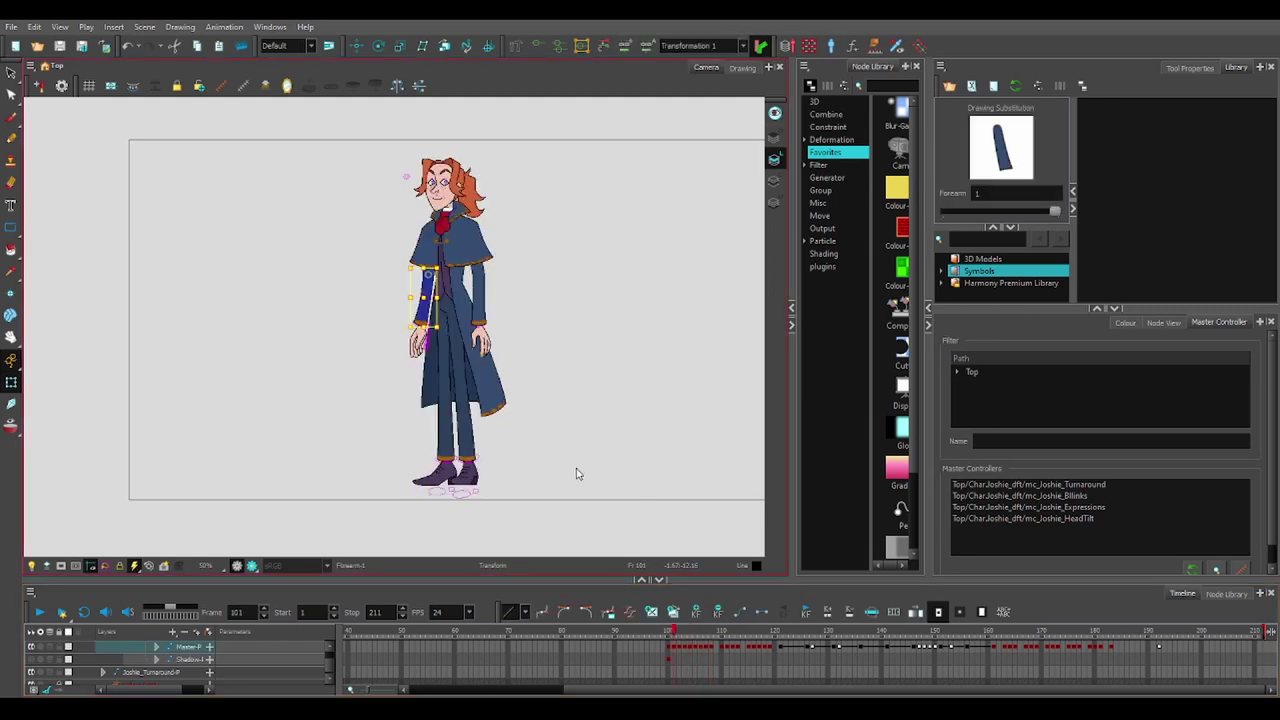
key(period)
key(period)
key(period)
key(period)
key(period)
key(period)
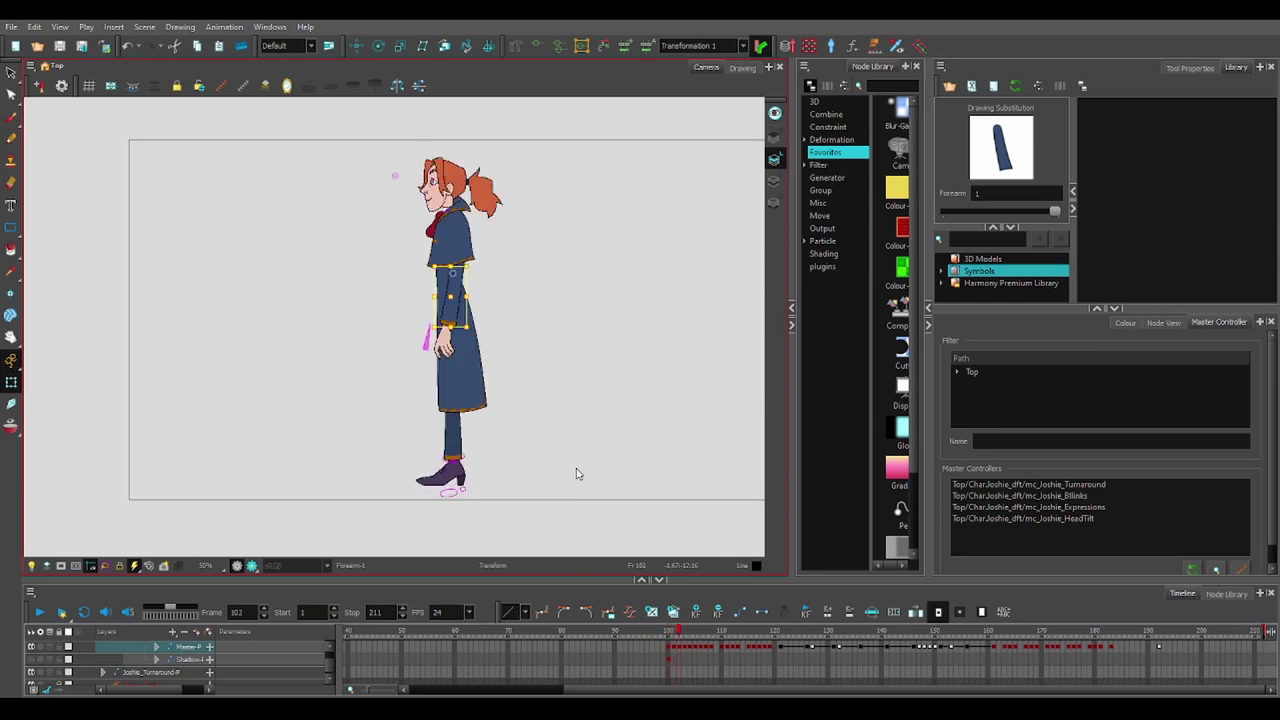
key(period)
key(period)
key(period)
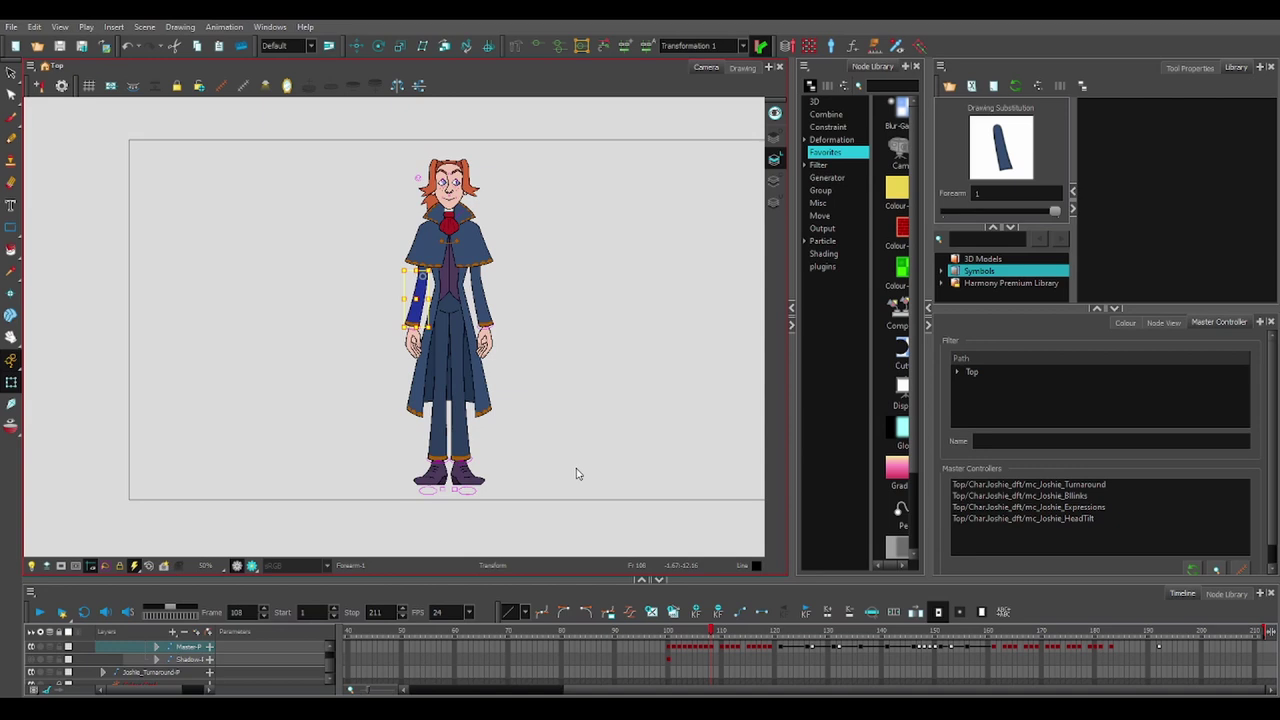
key(comma)
key(comma)
key(comma)
key(comma)
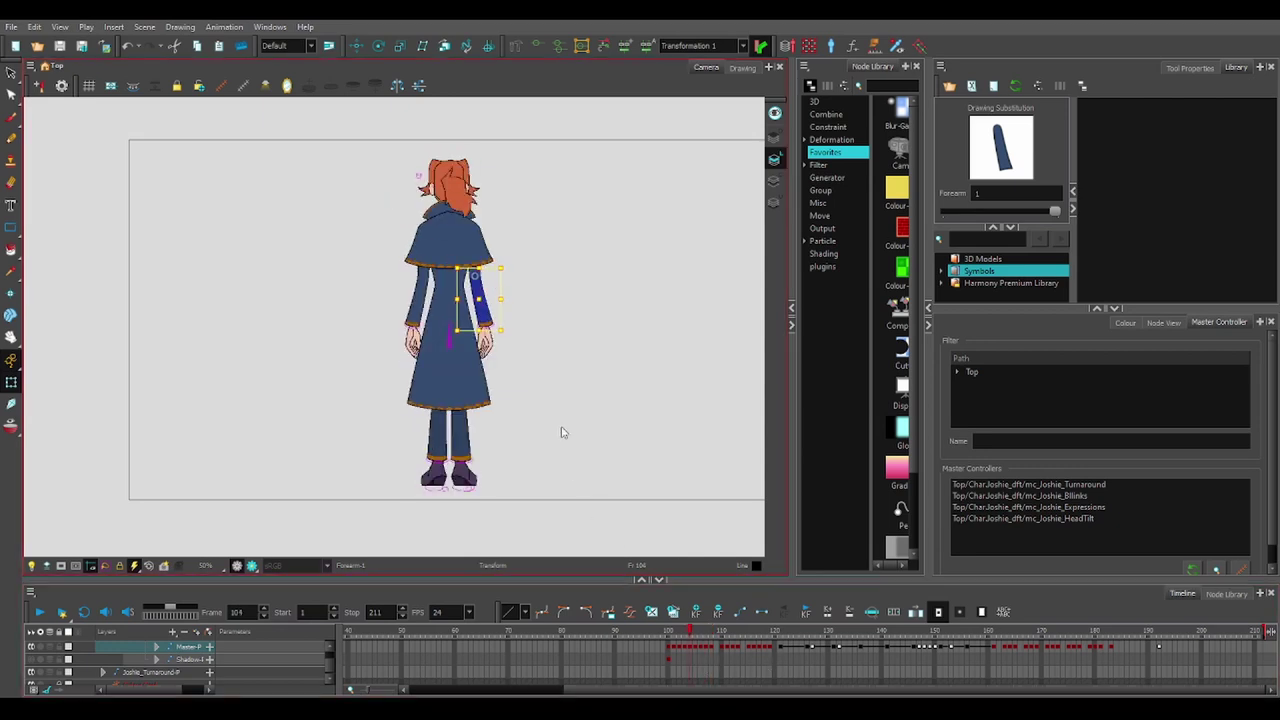
- Deselect the forearm and compare the front pose at frame 100 with the turned pose at frame 101
click(178, 420)
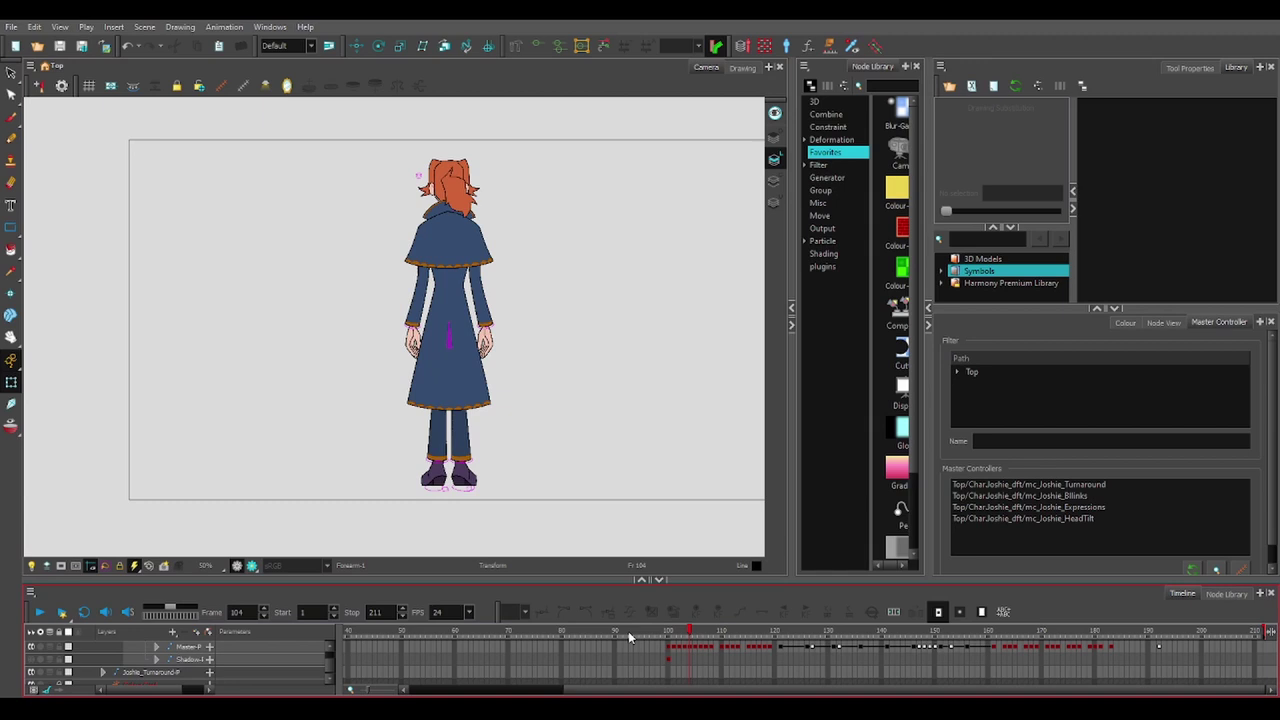
click(781, 633)
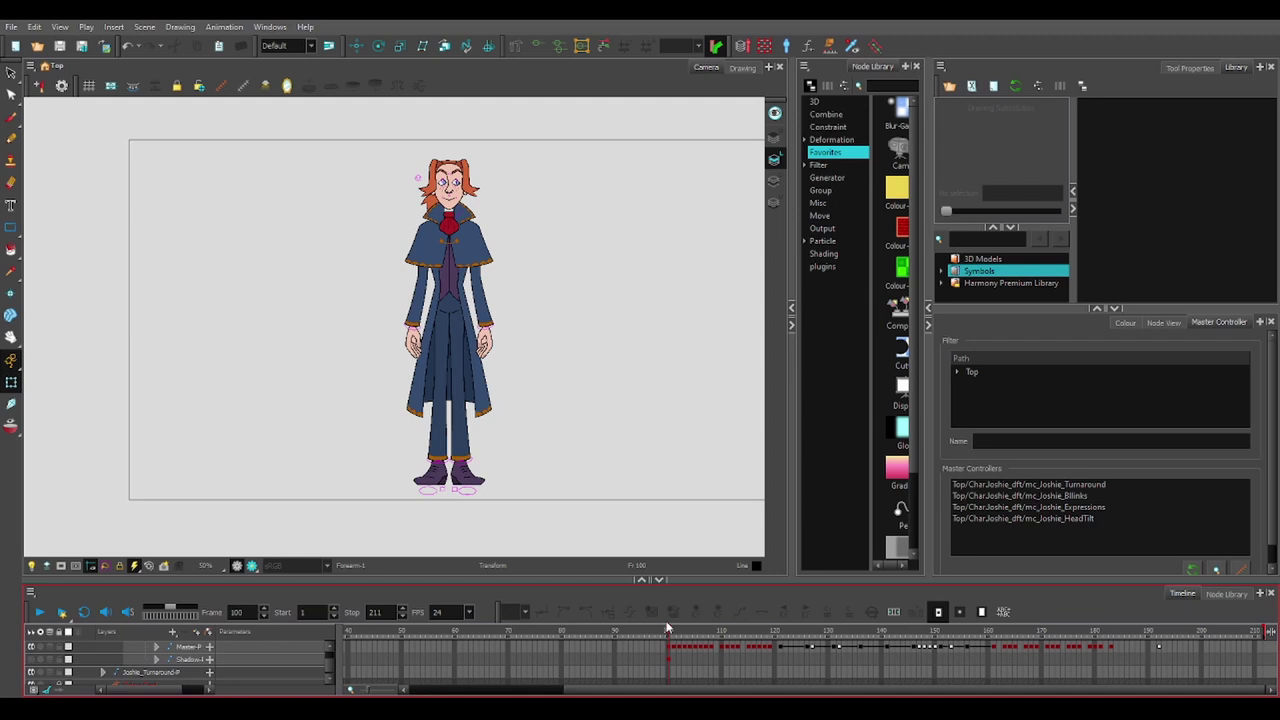
drag(668, 628, 670, 628)
click(668, 628)
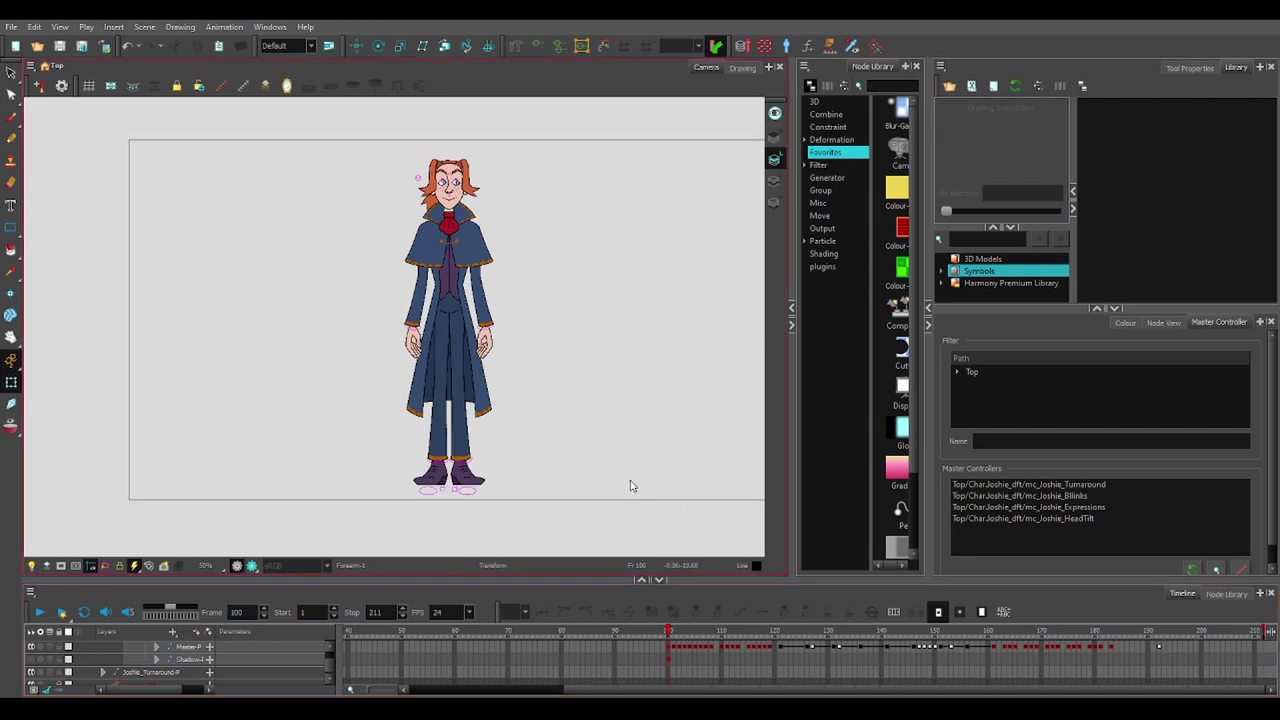
key(period)
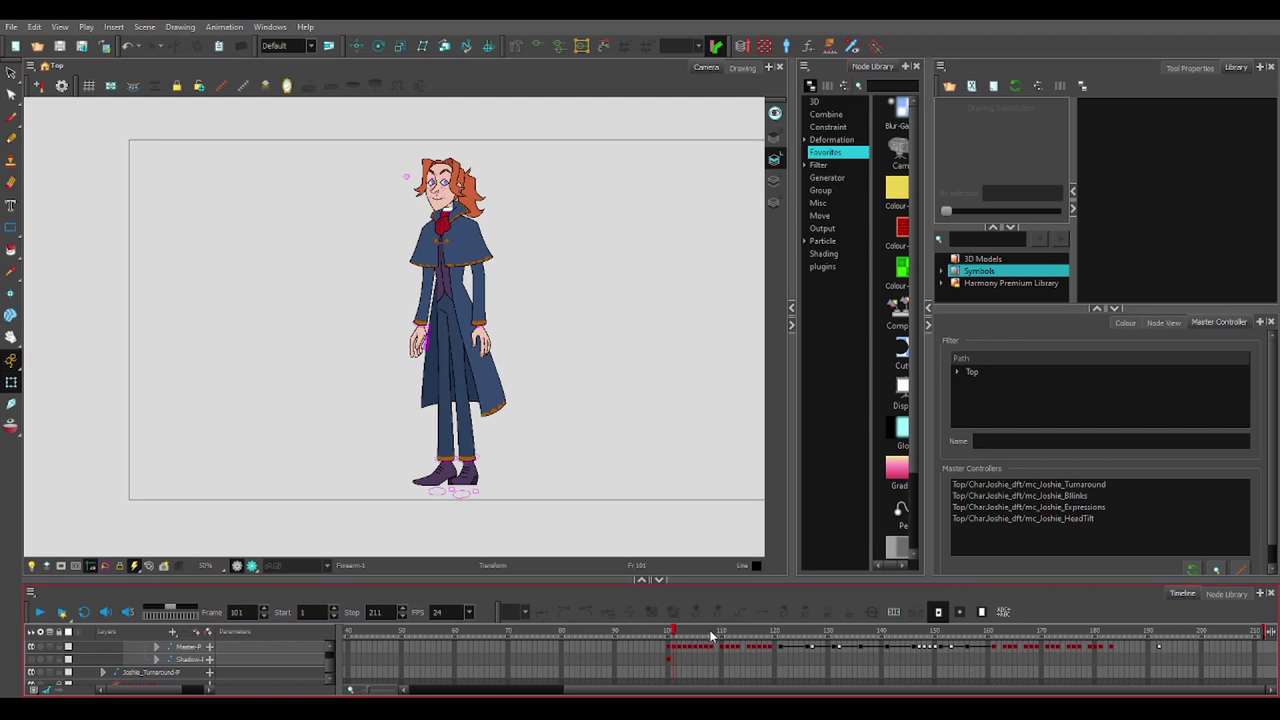
key(comma)
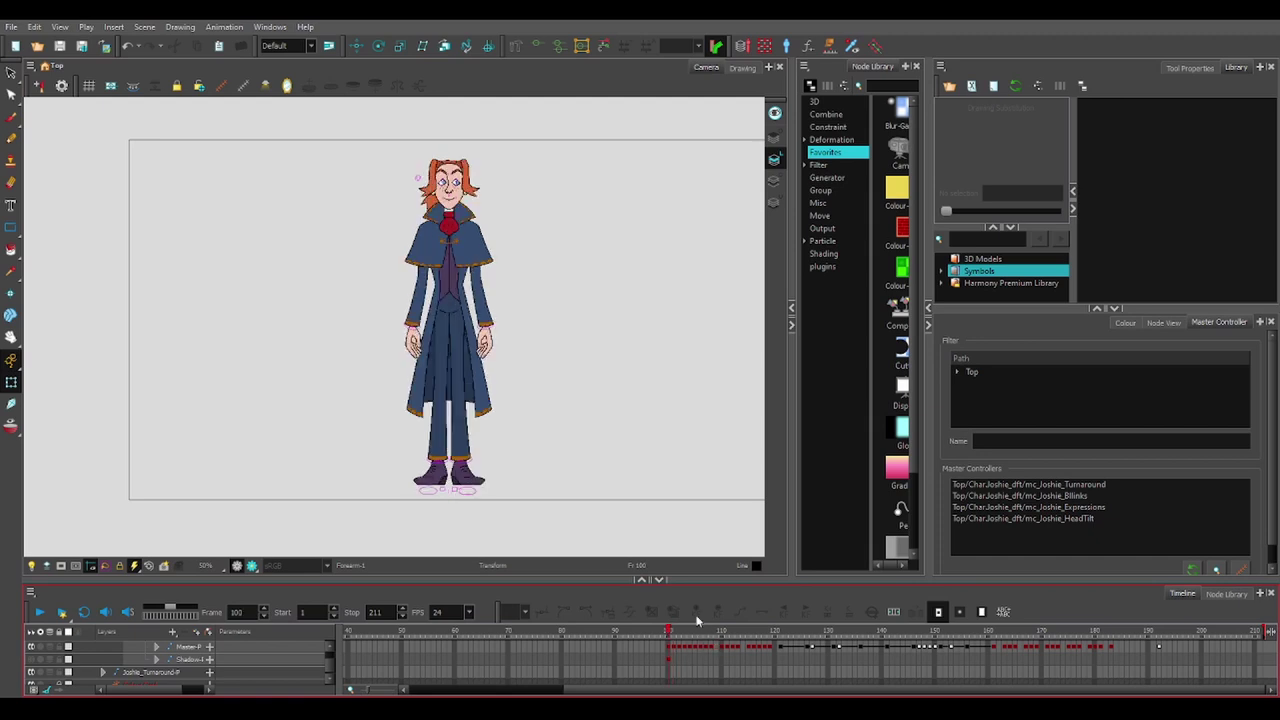
- Display the Turnaround, Blinks, Expressions and HeadTilt master controllers of the character together in the camera view
click(1044, 519)
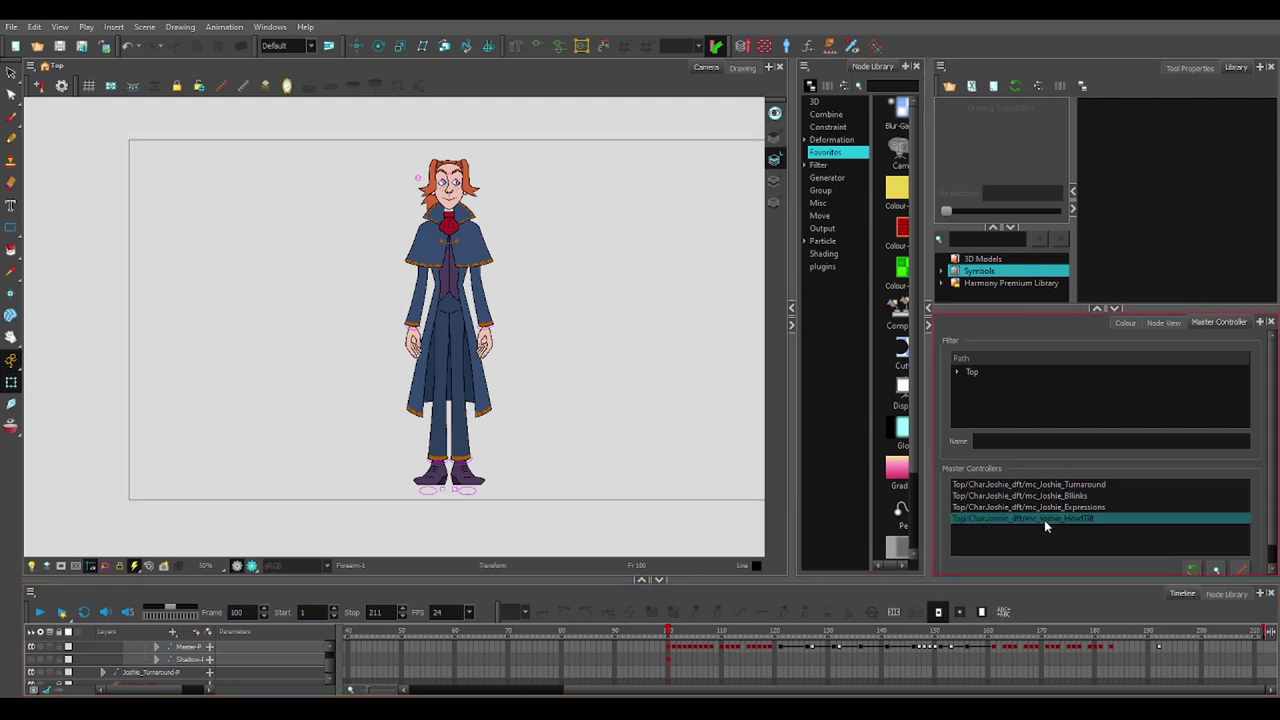
click(1077, 529)
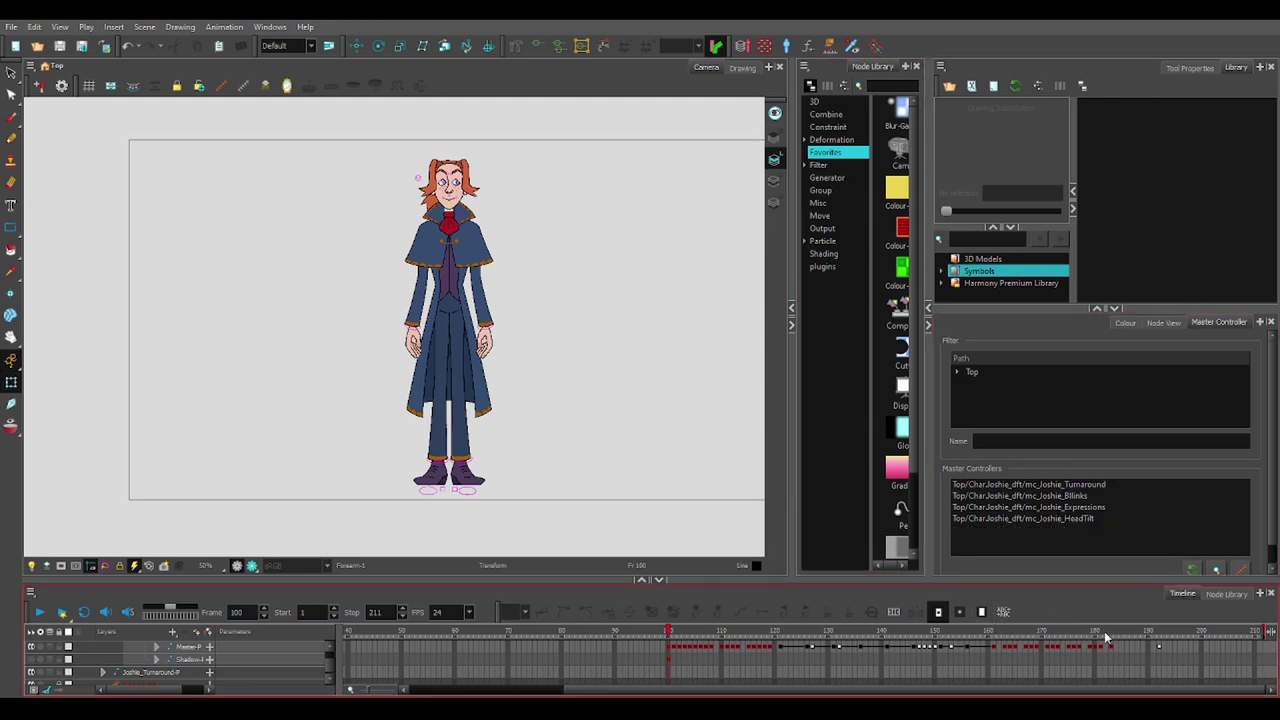
click(1041, 486)
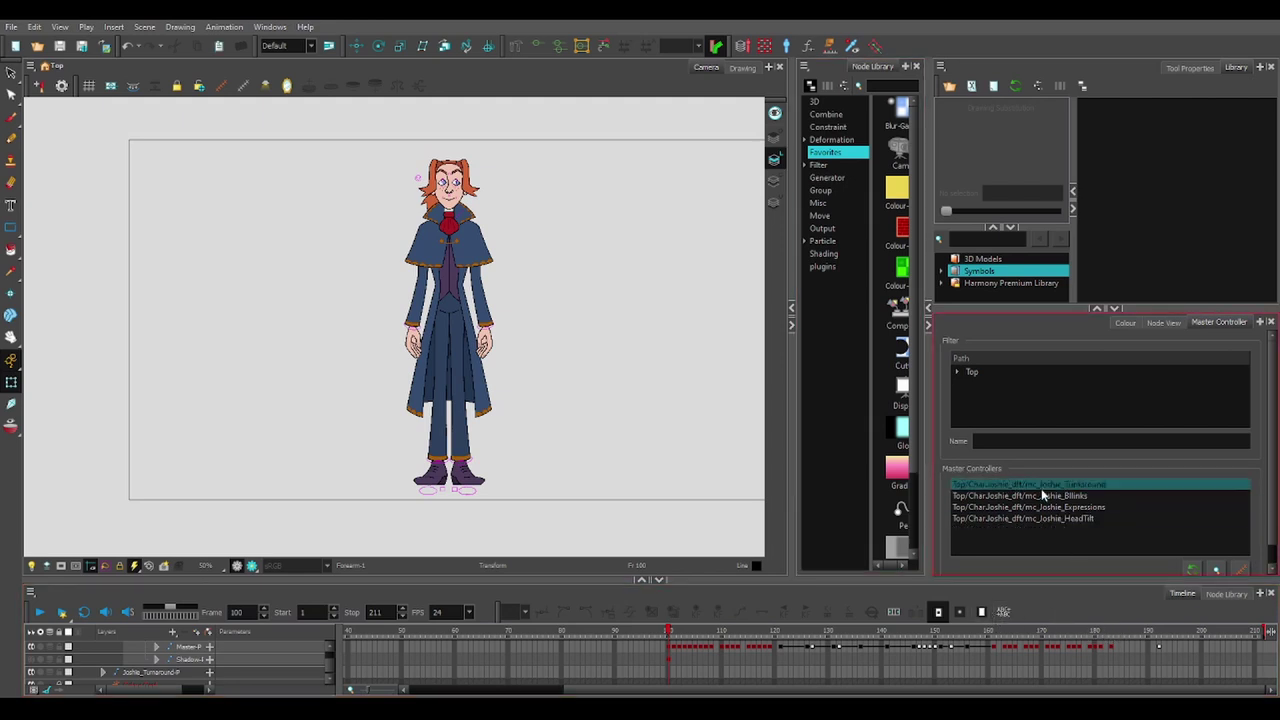
click(1075, 519)
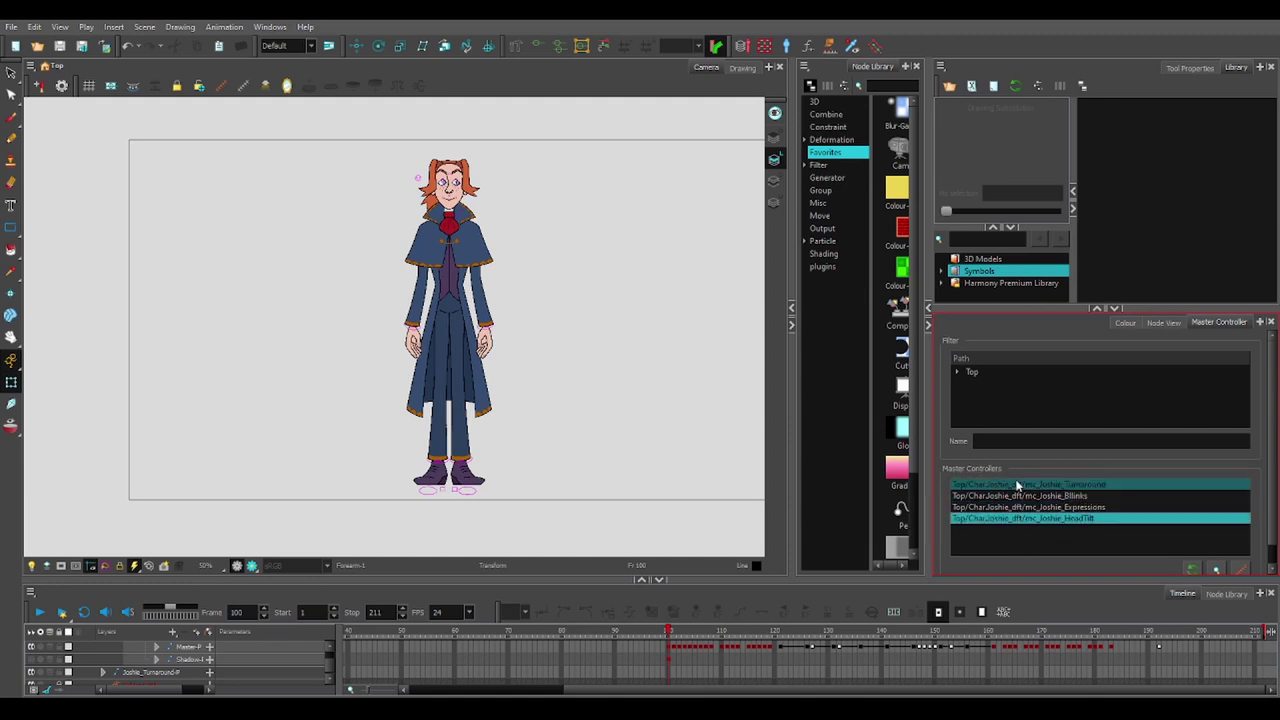
click(1040, 485)
shift+click(1055, 520)
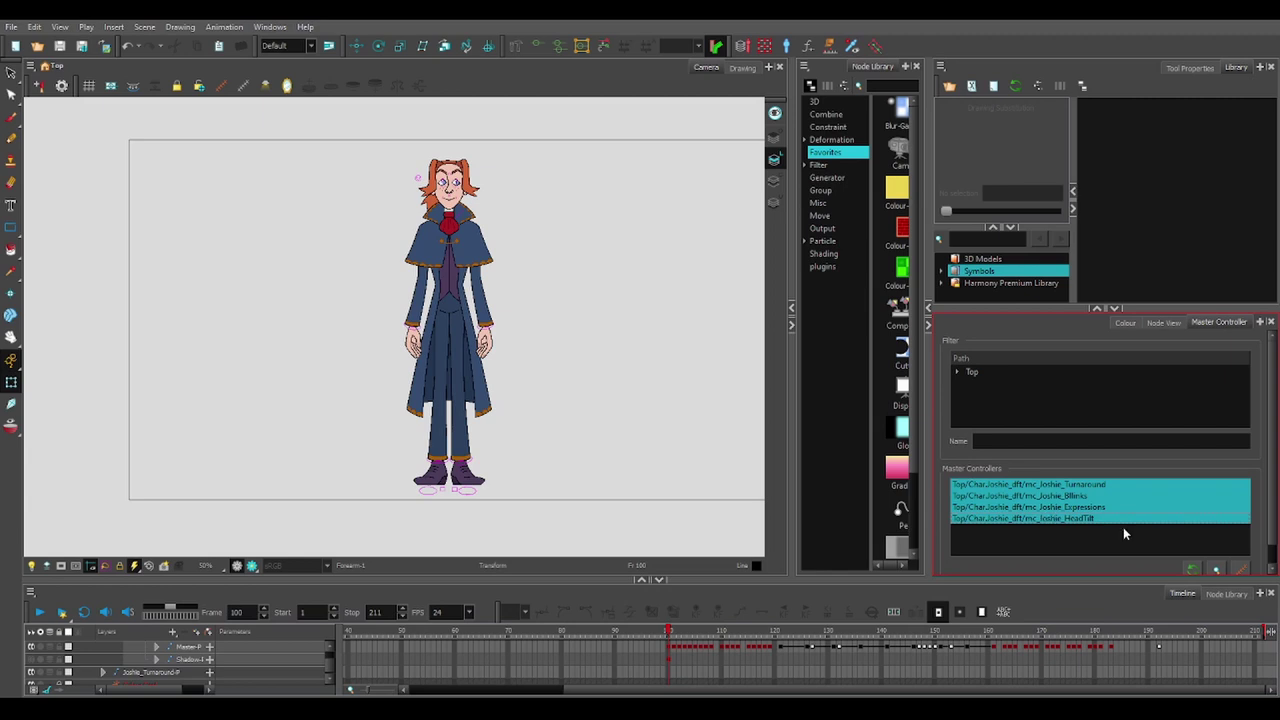
click(1243, 569)
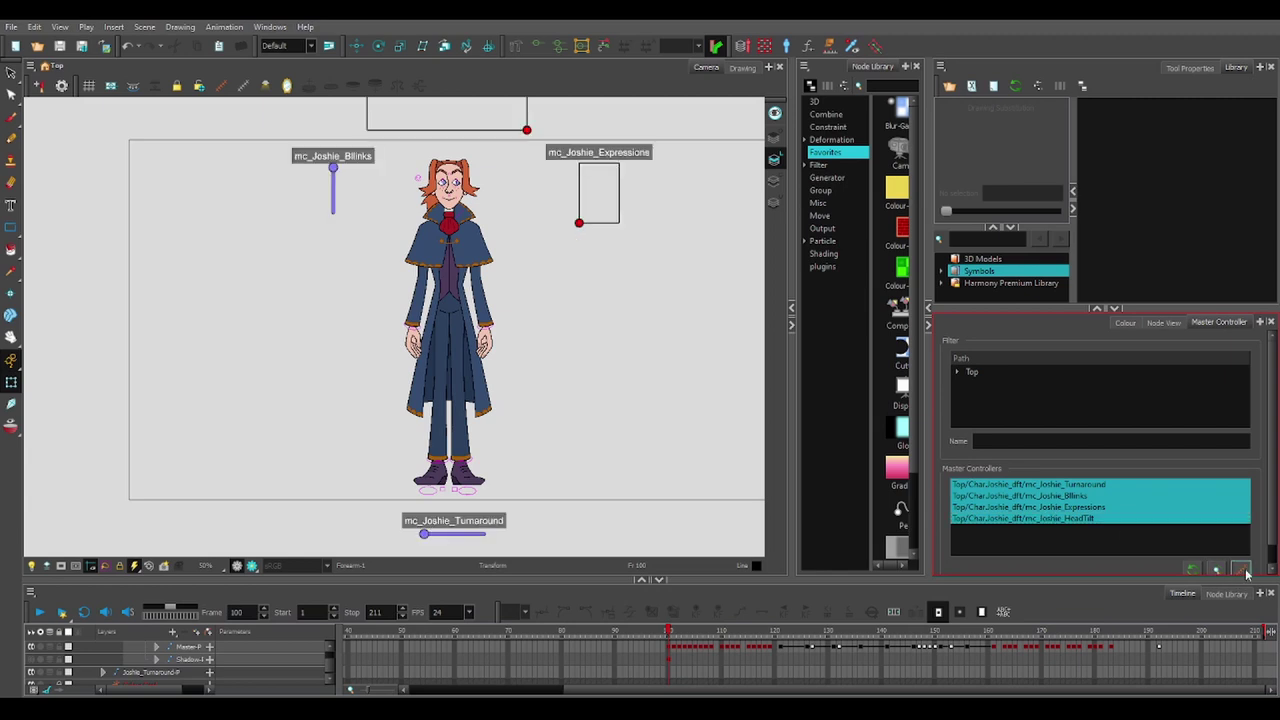
- At frame 184, move the mc_Joshie_HeadTilt handle to about the centre of its control grid
click(1110, 635)
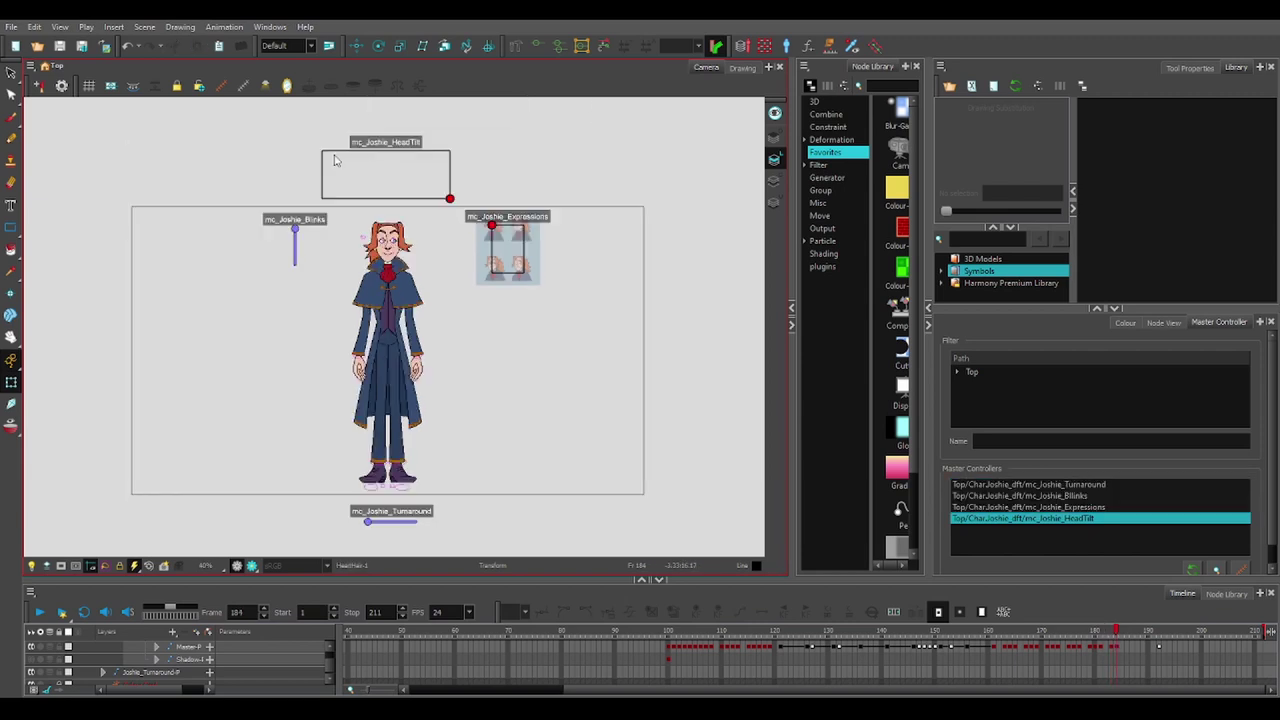
scroll(353, 137, up, 3)
scroll(409, 128, up, 2)
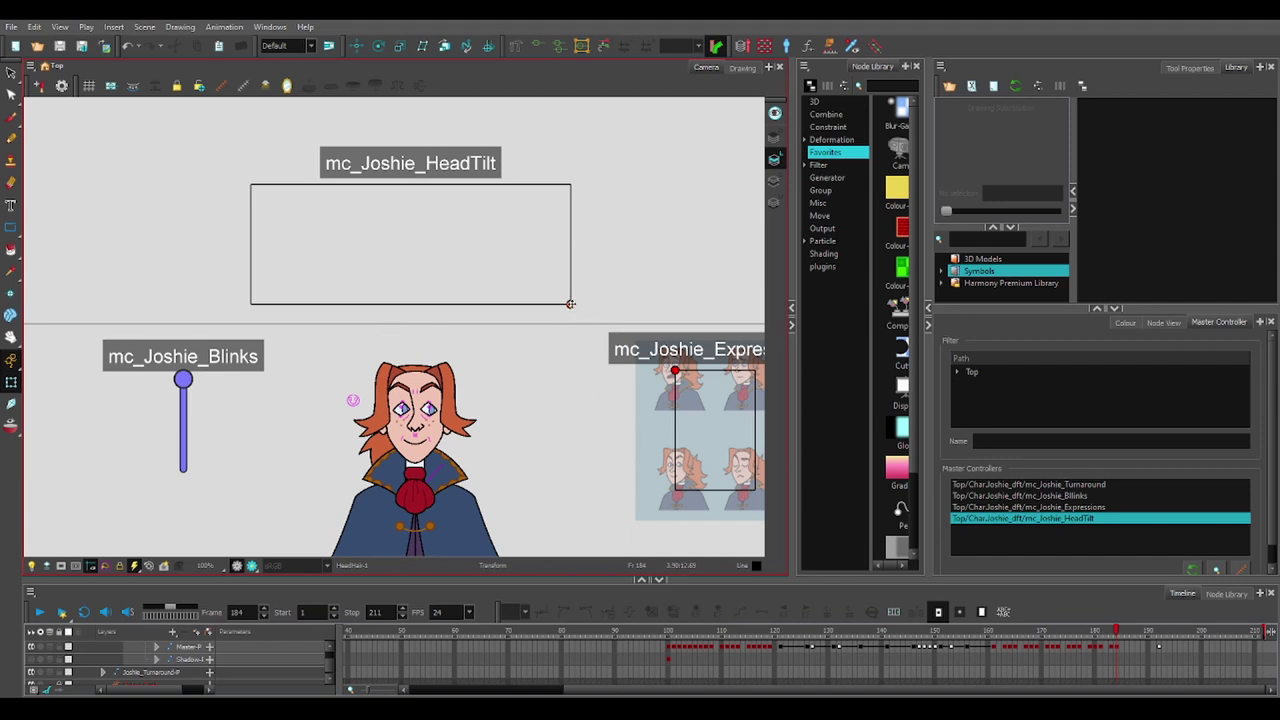
drag(570, 304, 419, 250)
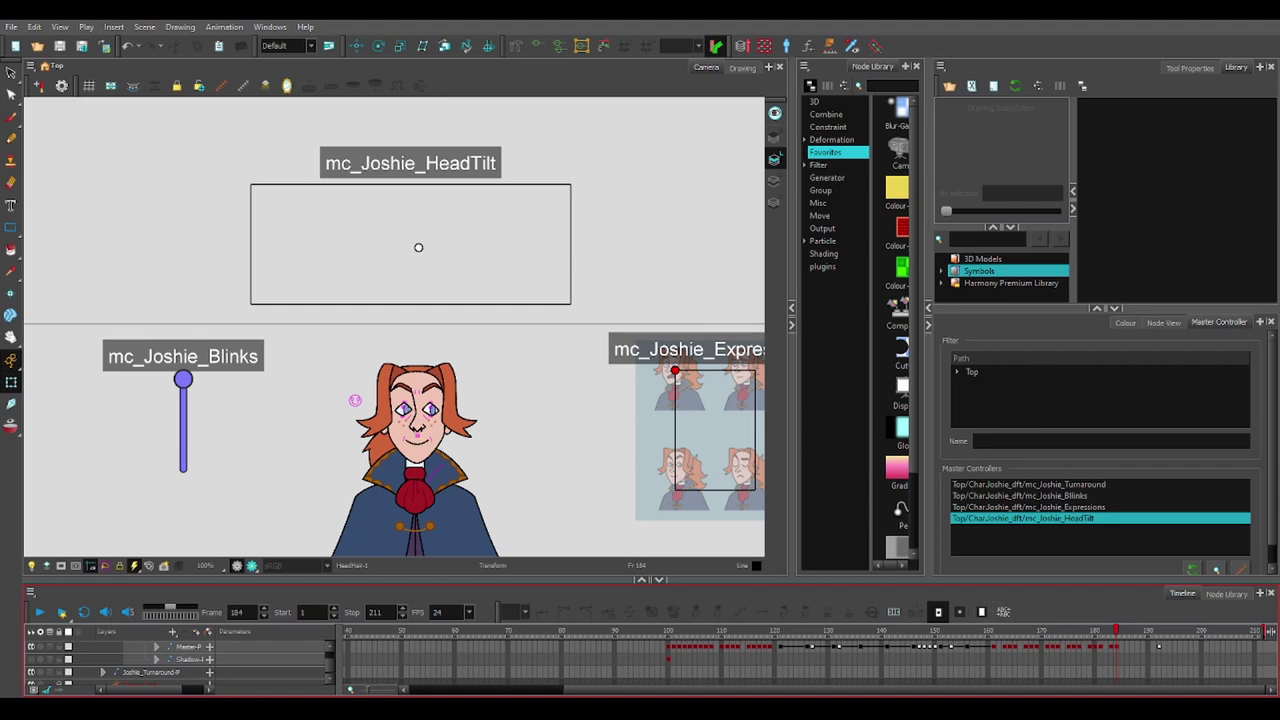
- Examine the head-tilt poses frame by frame from frame 163 to frame 181
click(1005, 632)
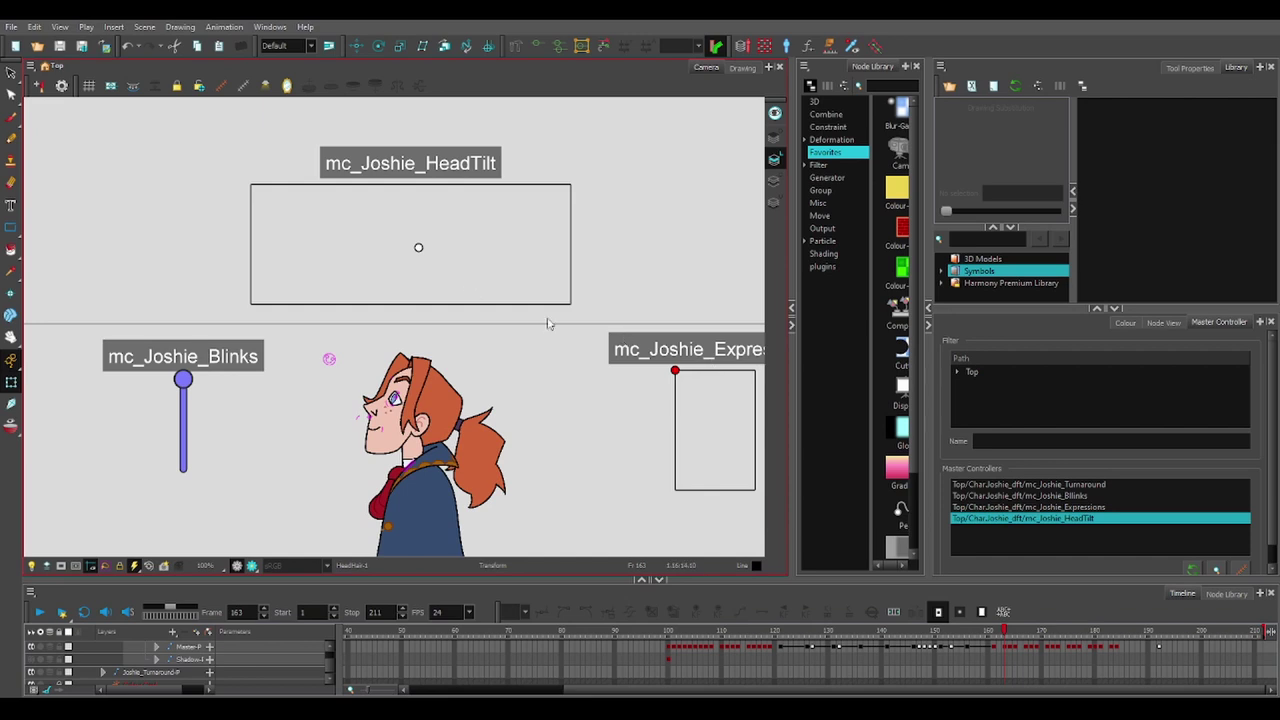
key(period)
key(period)
key(period)
key(period)
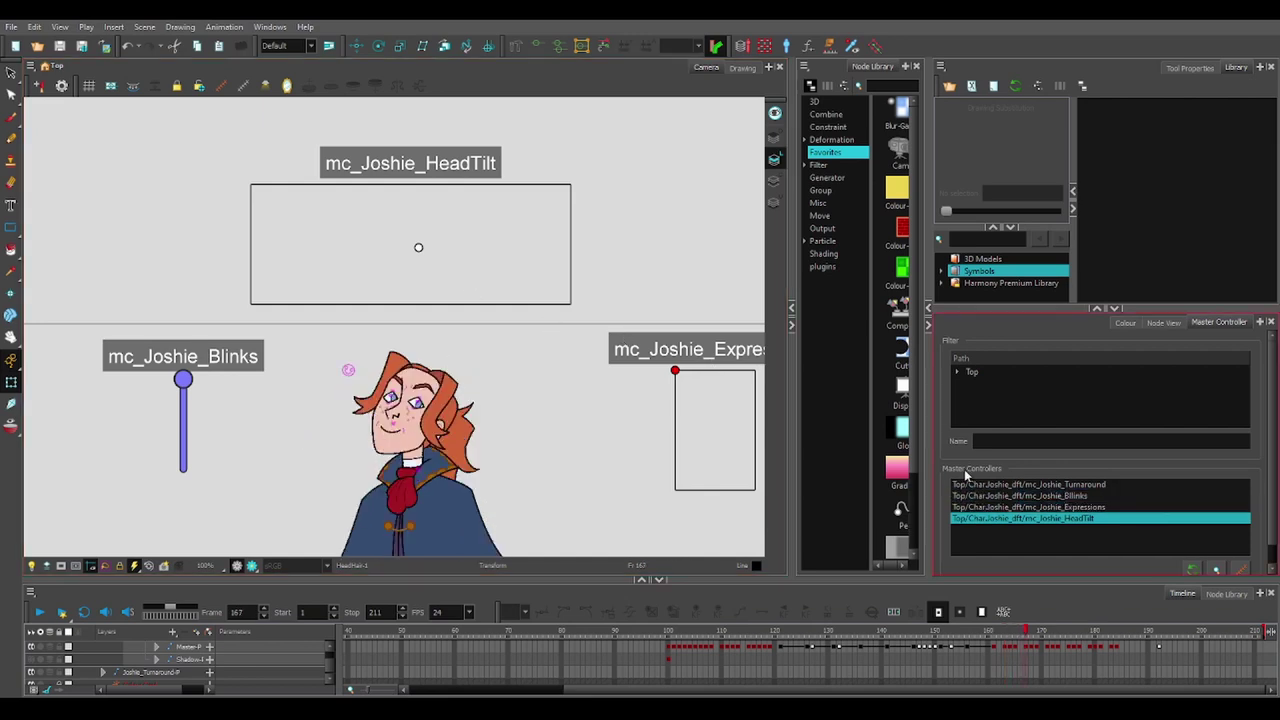
key(period)
key(period)
key(period)
key(period)
key(period)
key(period)
key(period)
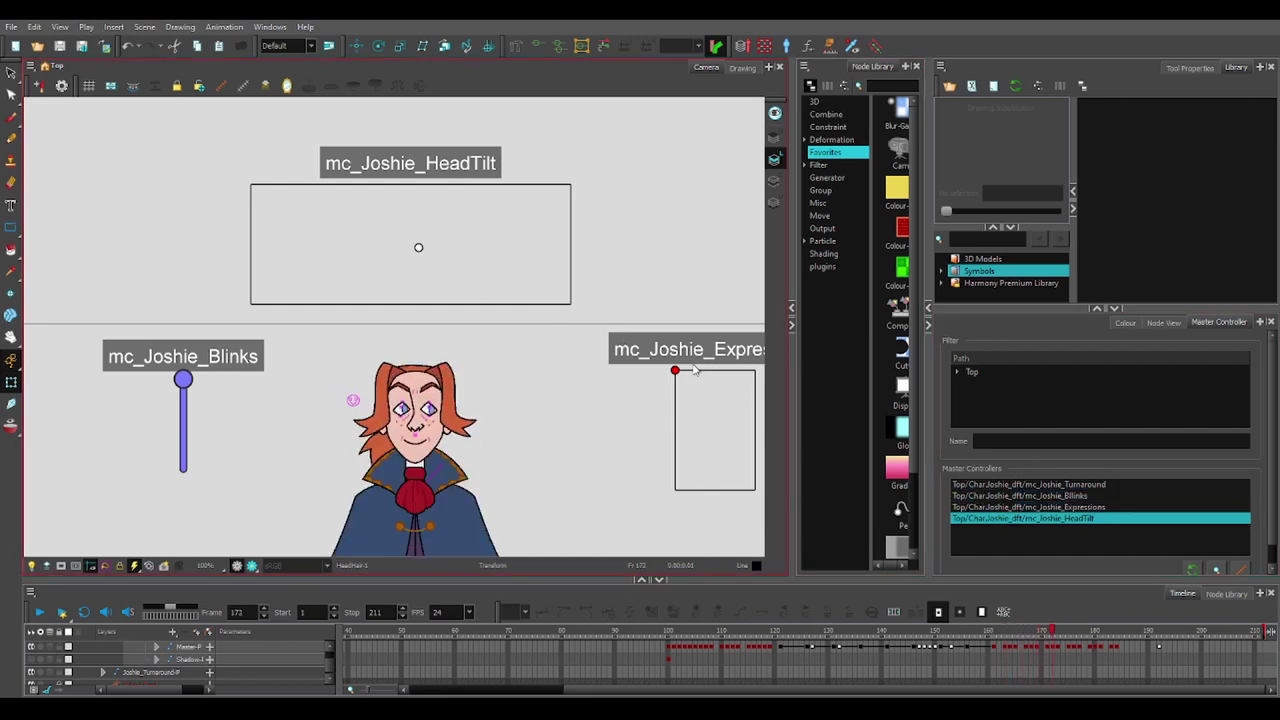
key(period)
key(period)
key(period)
key(period)
key(period)
key(period)
key(period)
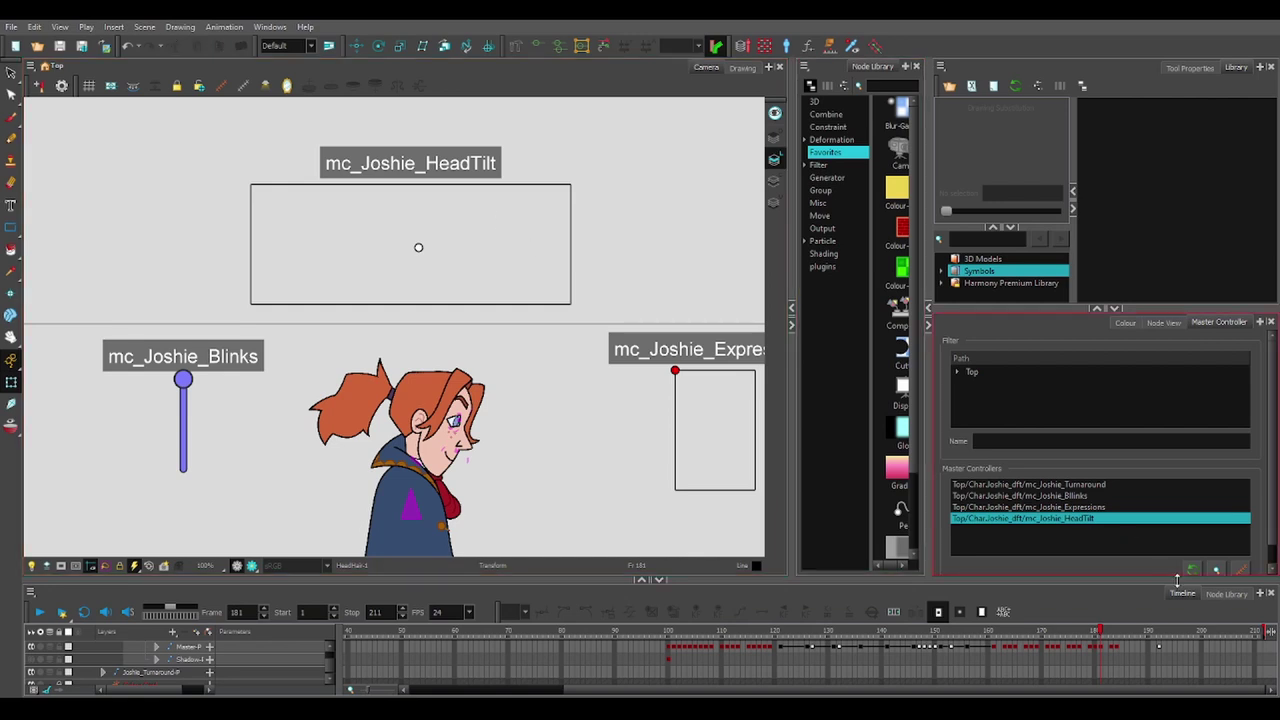
- At frame 172, swing the mc_Joshie_HeadTilt handle towards the grid's lower right and return it to just below the centre
click(1050, 633)
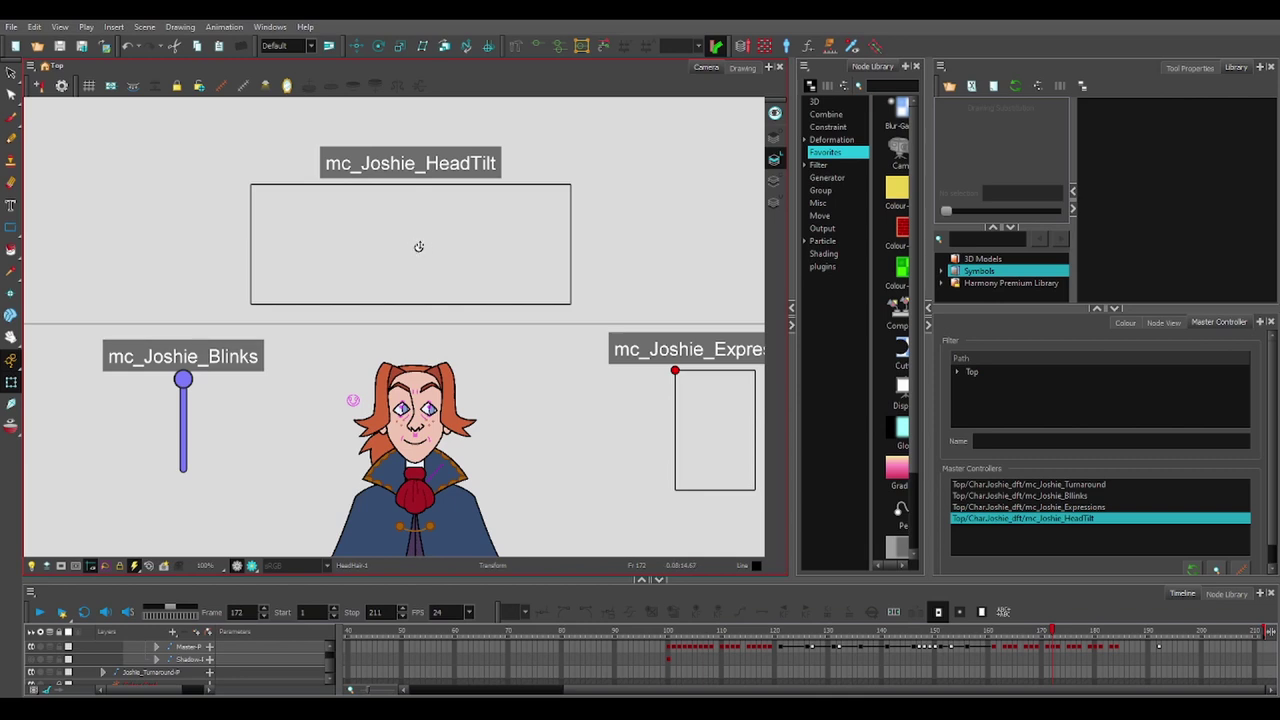
drag(419, 246, 499, 279)
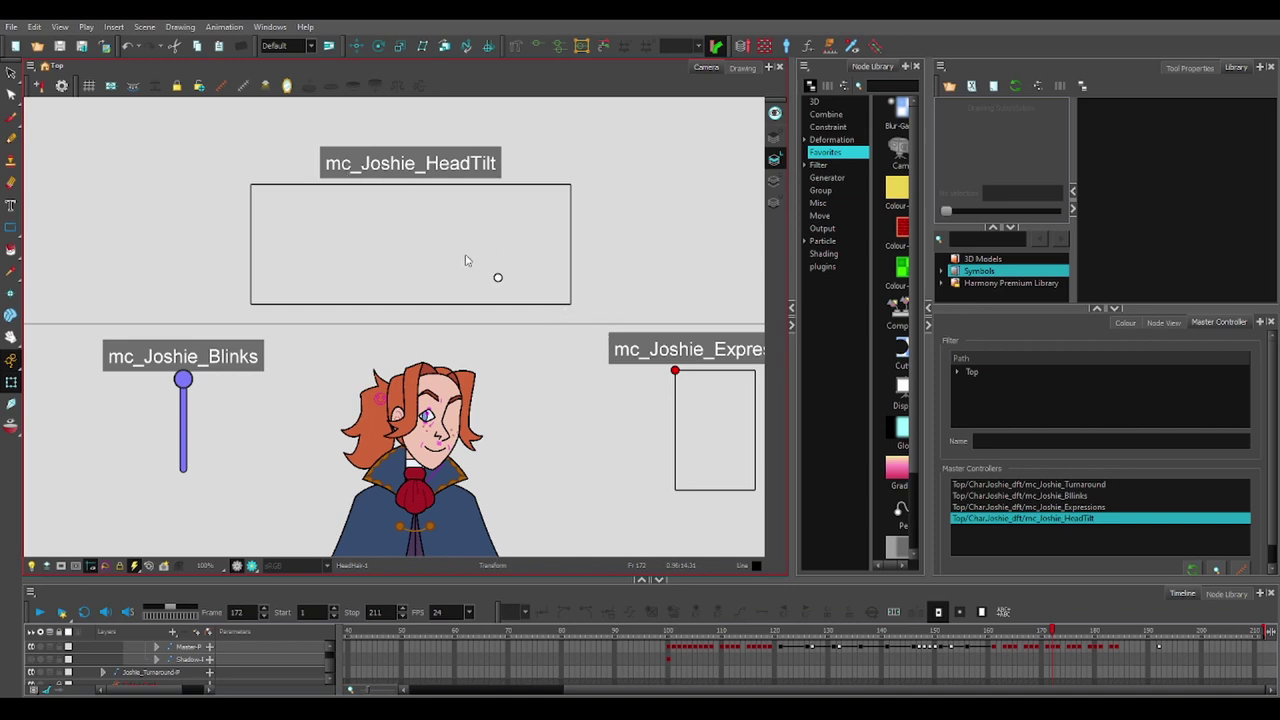
drag(497, 277, 423, 259)
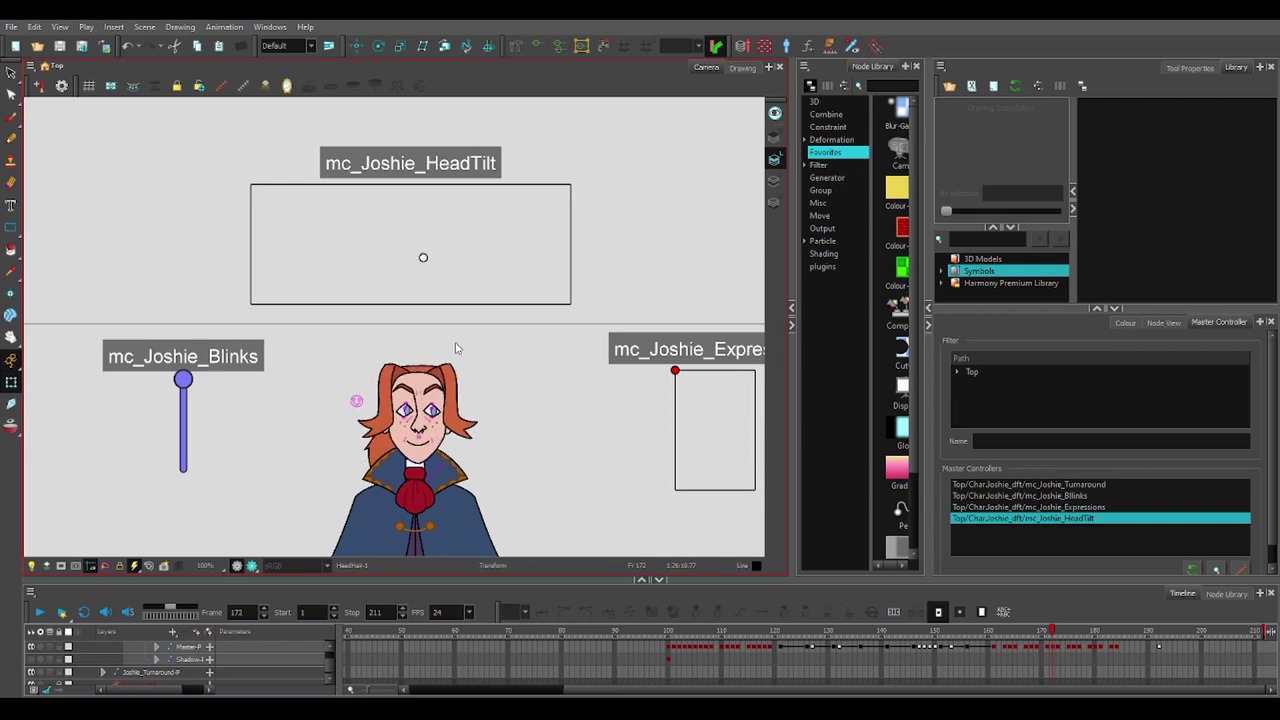
scroll(423, 259, down, 1)
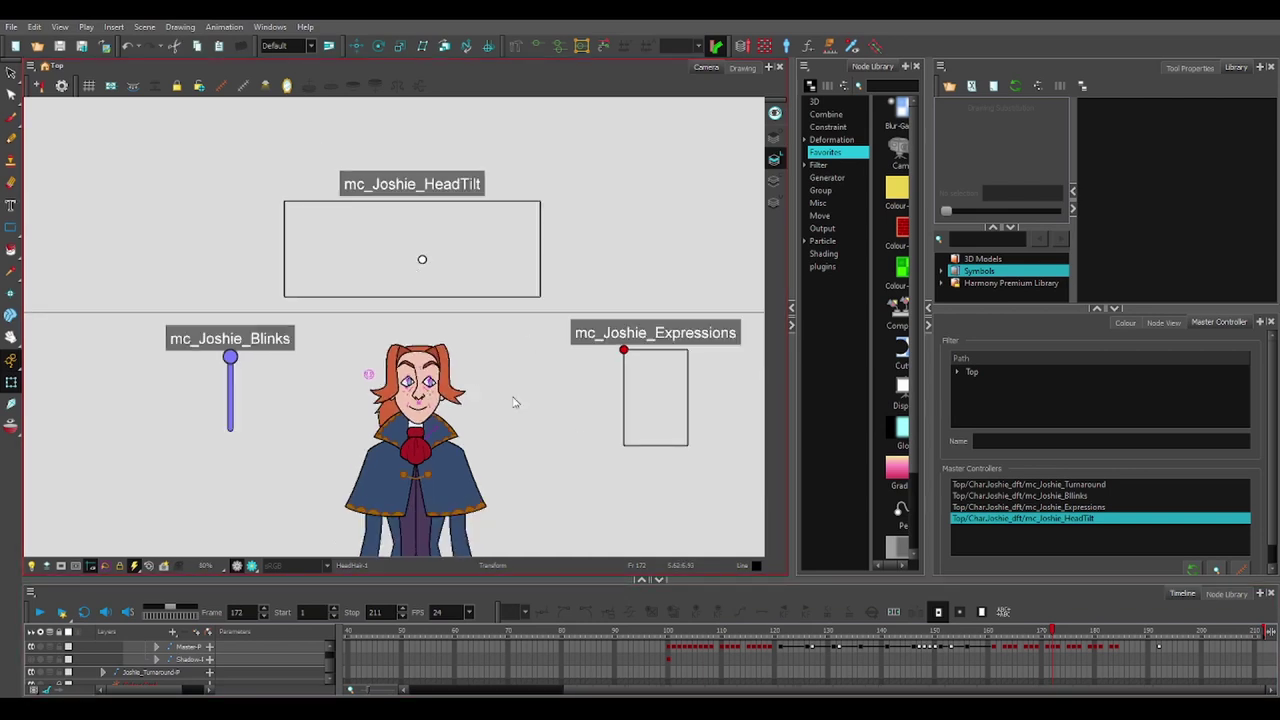
- At frame 183, move the mc_Joshie_Expressions handle to the lower-left corner of its control grid
drag(398, 410, 394, 410)
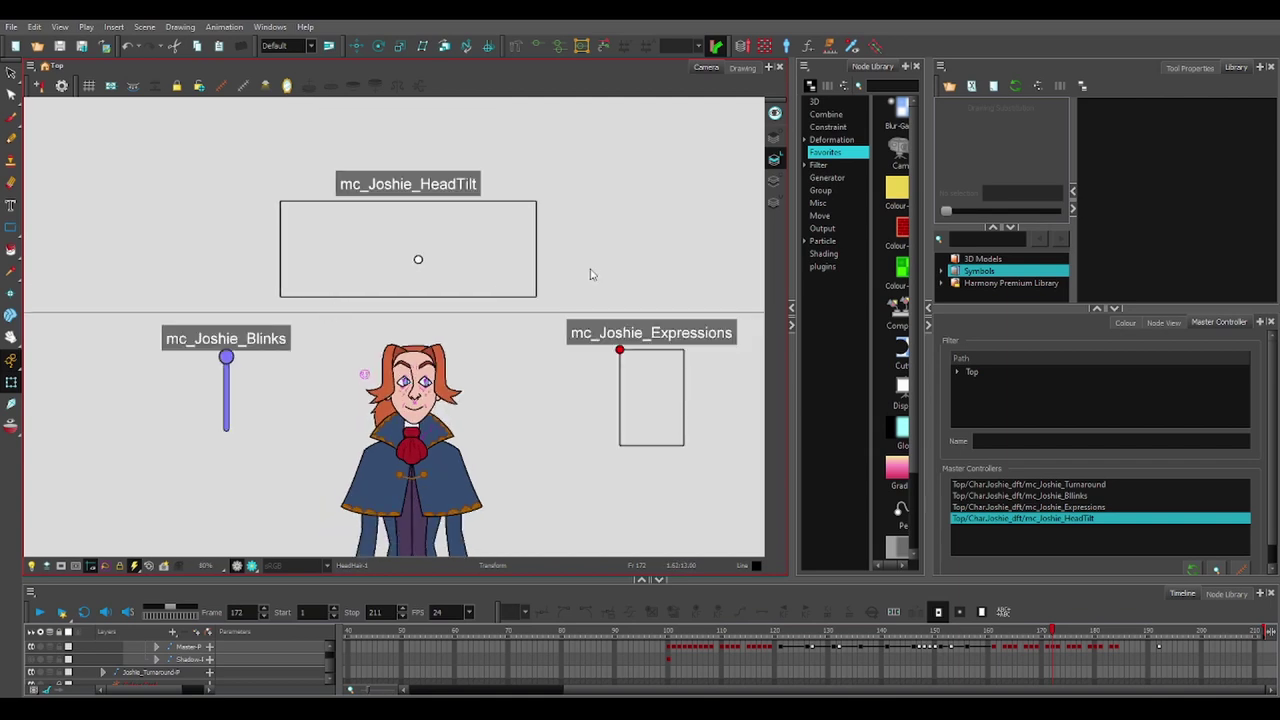
drag(1020, 634, 1007, 634)
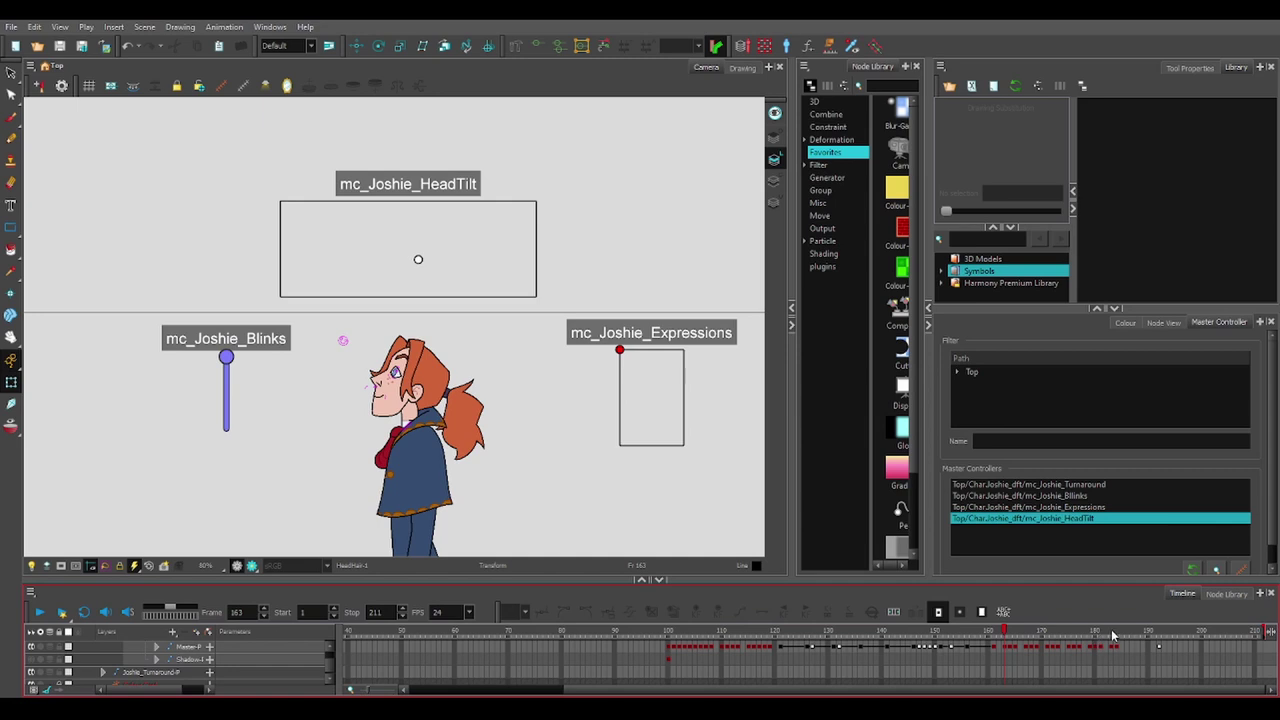
click(1110, 634)
scroll(680, 418, up, 1)
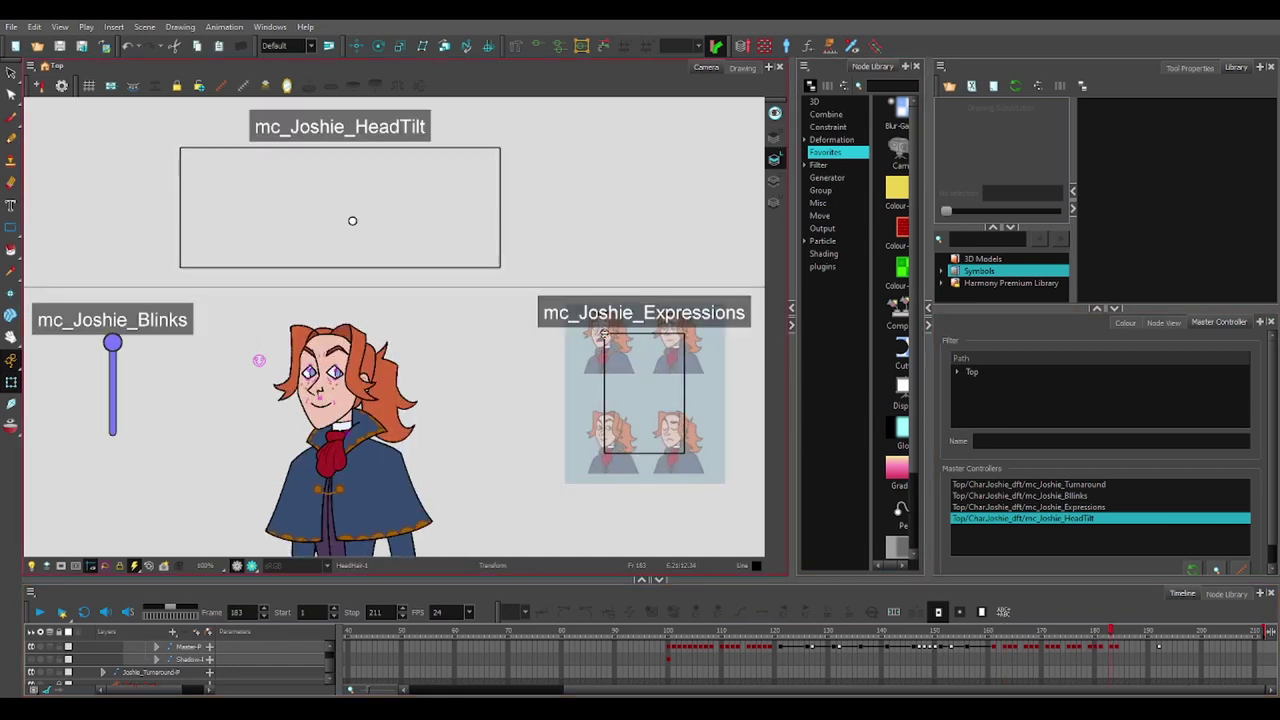
drag(603, 335, 557, 504)
- Check the character's face at frame 183 in render preview and return to the regular display with the pink handles
scroll(357, 398, up, 3)
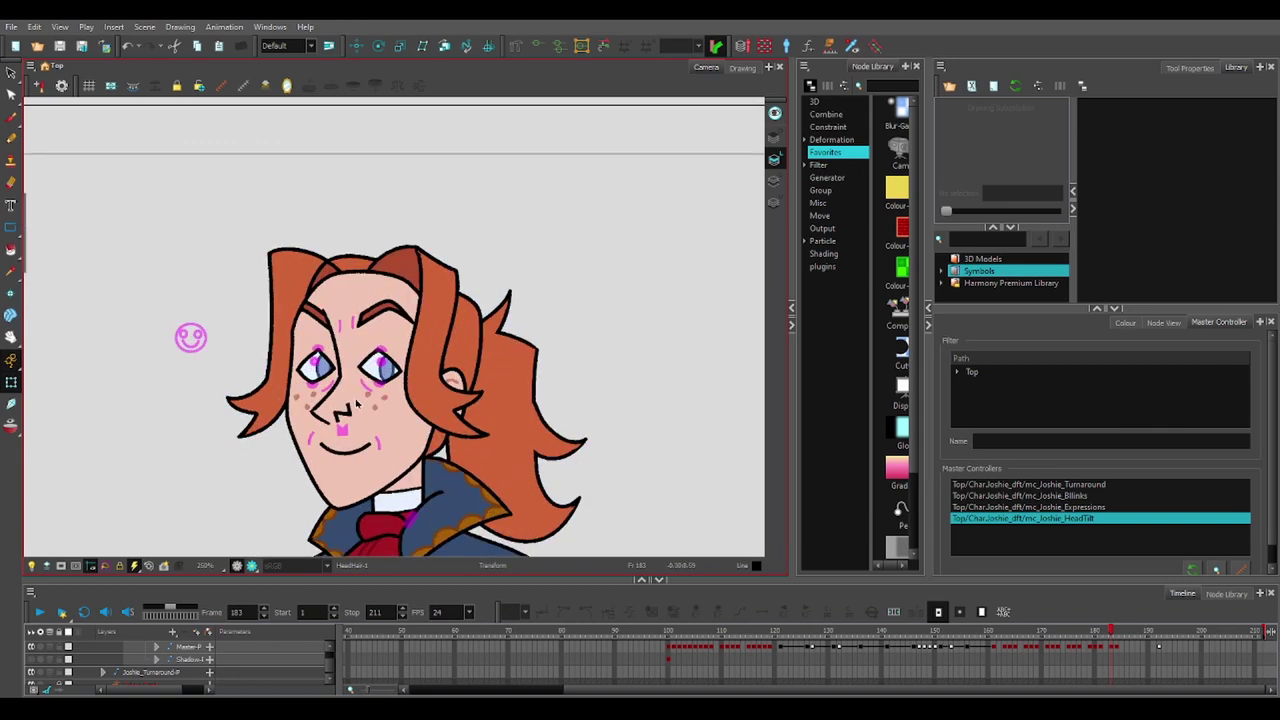
scroll(357, 402, up, 2)
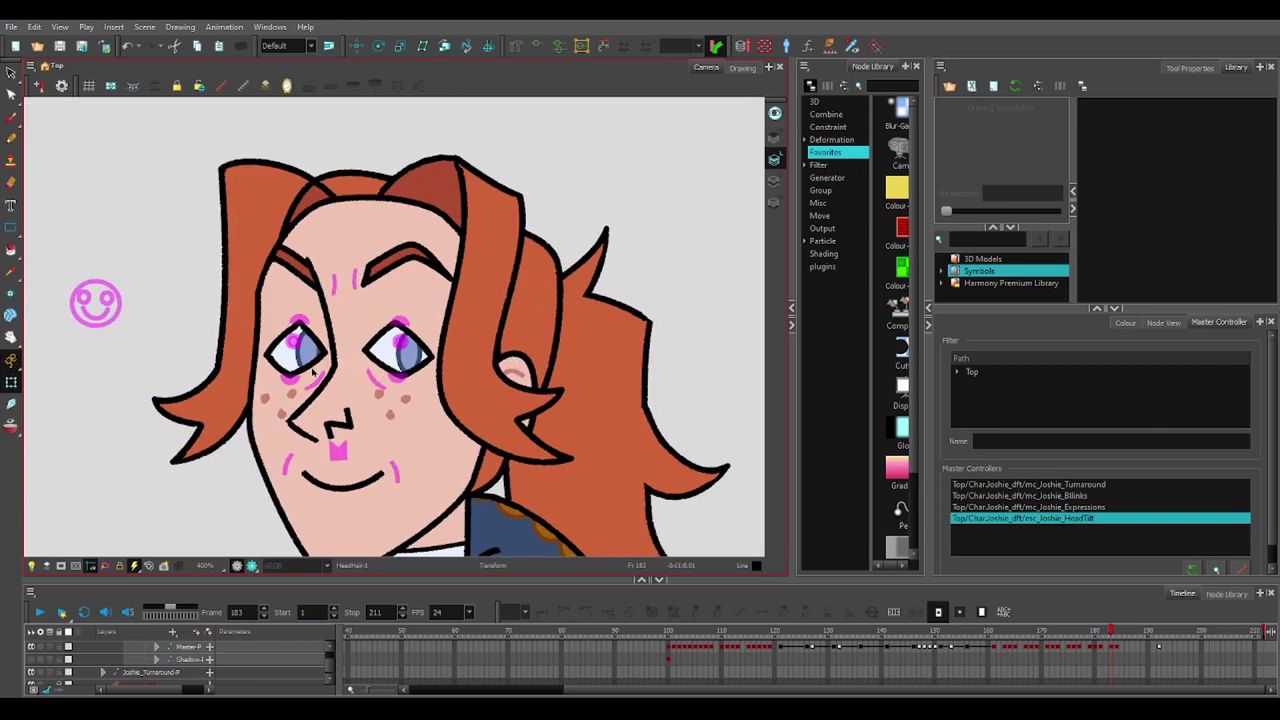
click(251, 568)
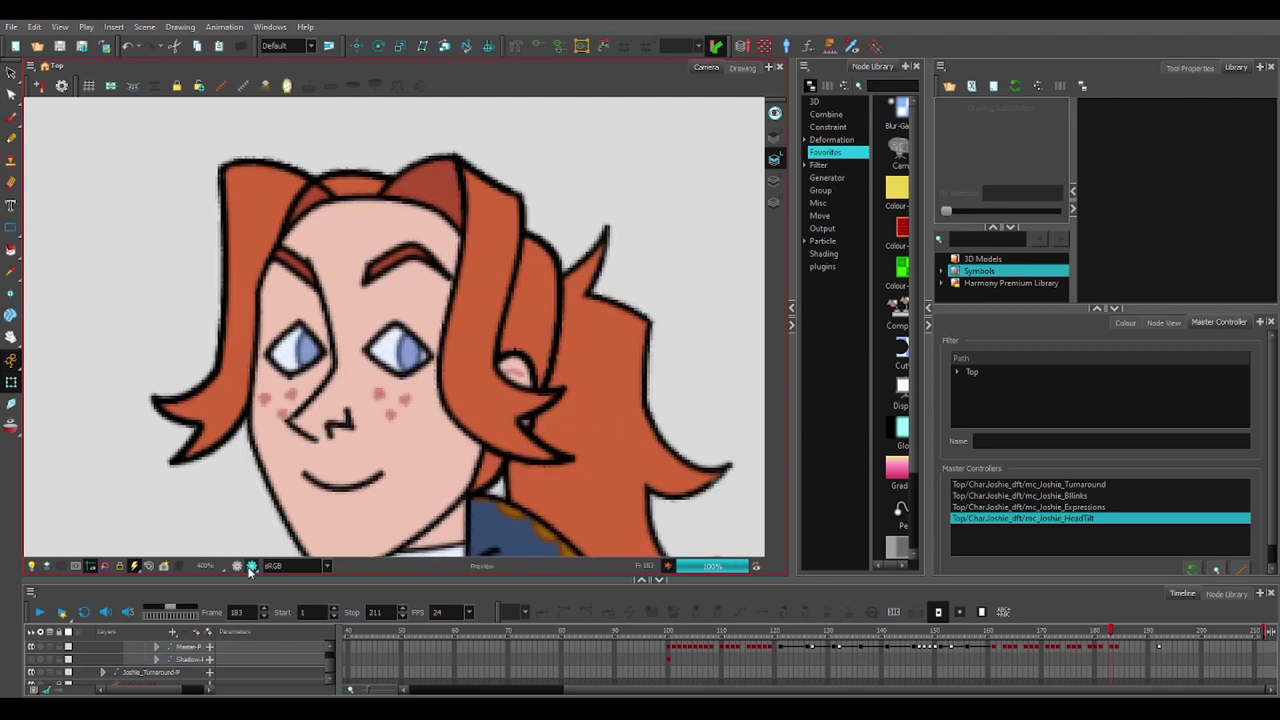
click(251, 568)
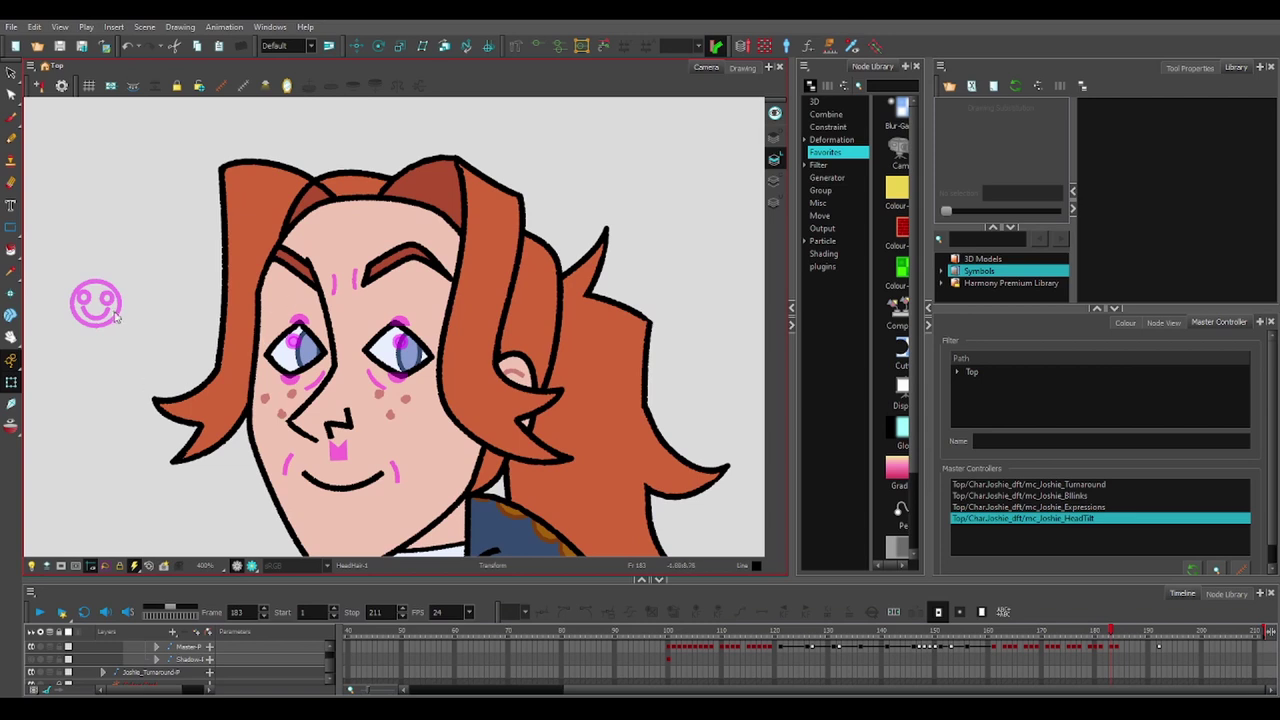
- Try shifting the facial features up and to the left with the smiley face handle, and undo the move
drag(115, 316, 60, 258)
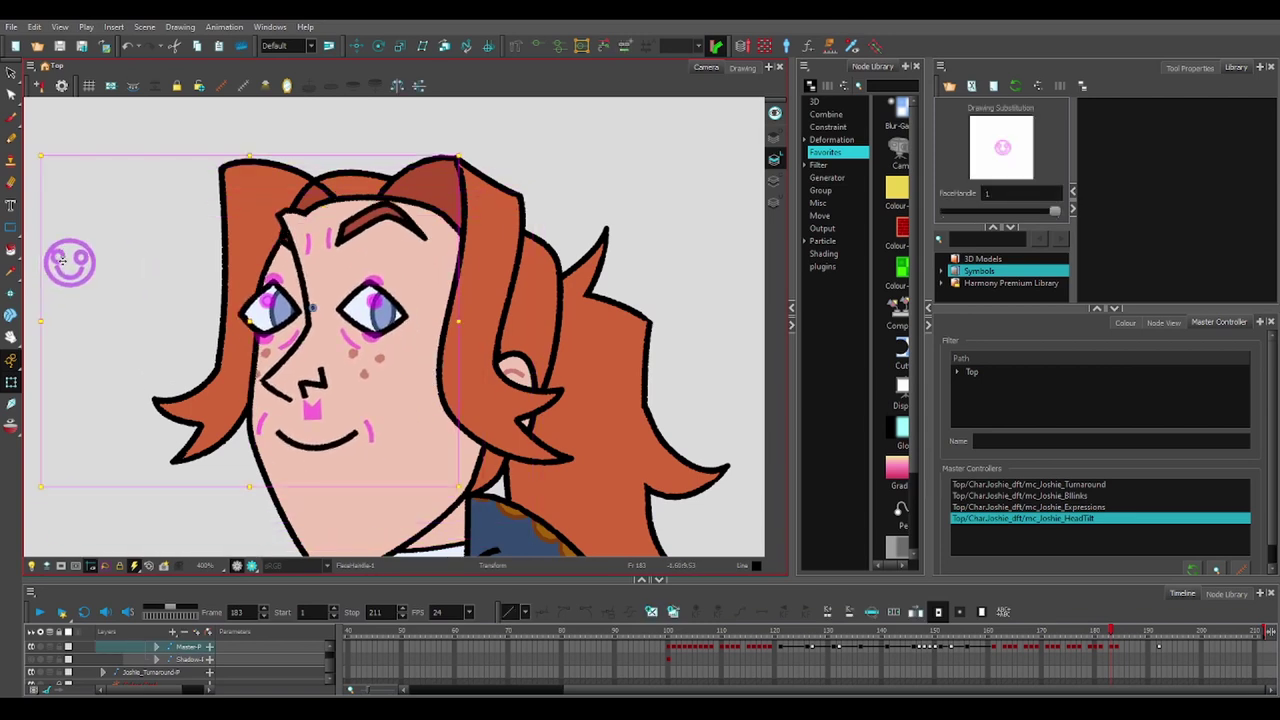
key(ctrl+z)
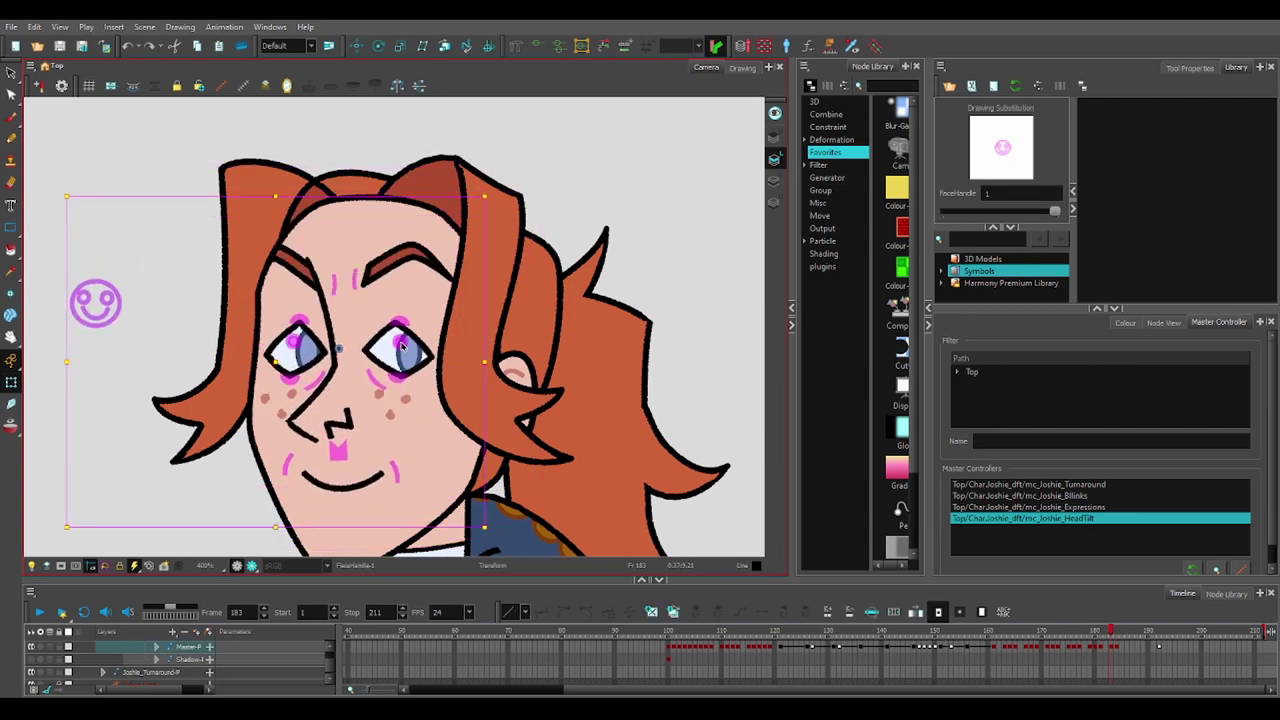
- Switch the near eye's highlight handle to drawing 1 and restore its handle drawing 00
click(401, 344)
key(])
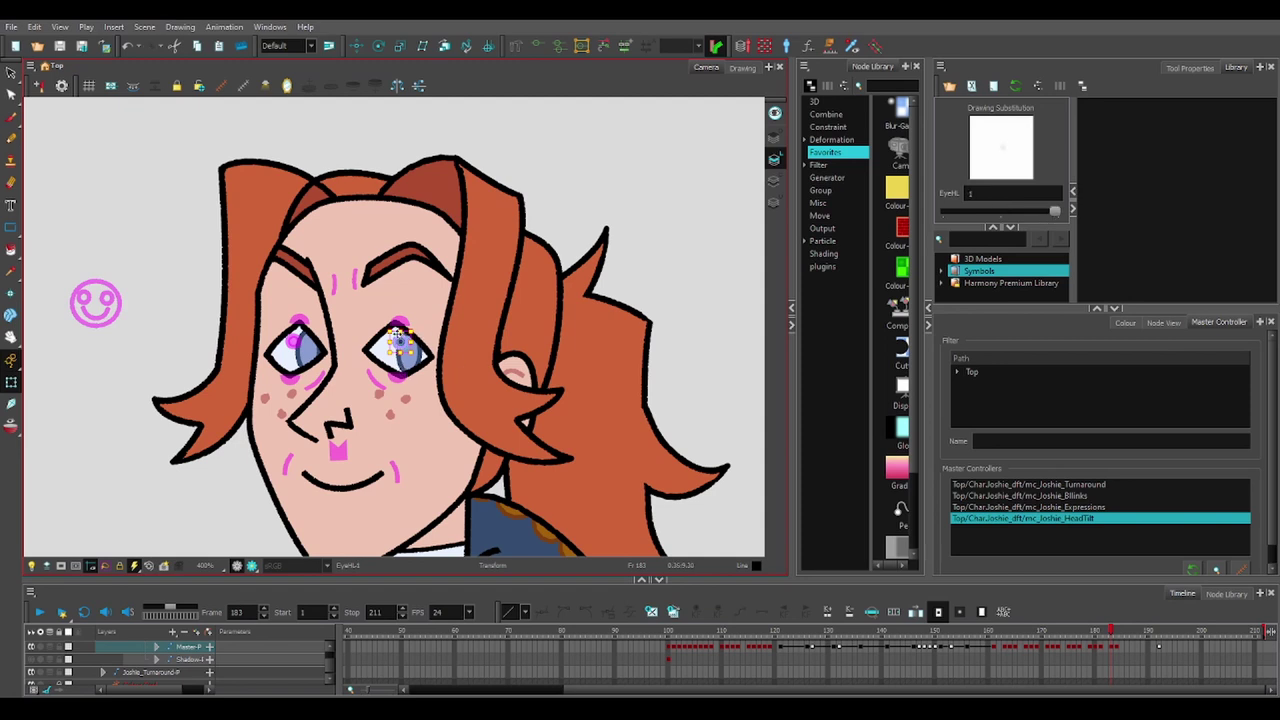
scroll(396, 333, up, 3)
click(456, 334)
click(405, 355)
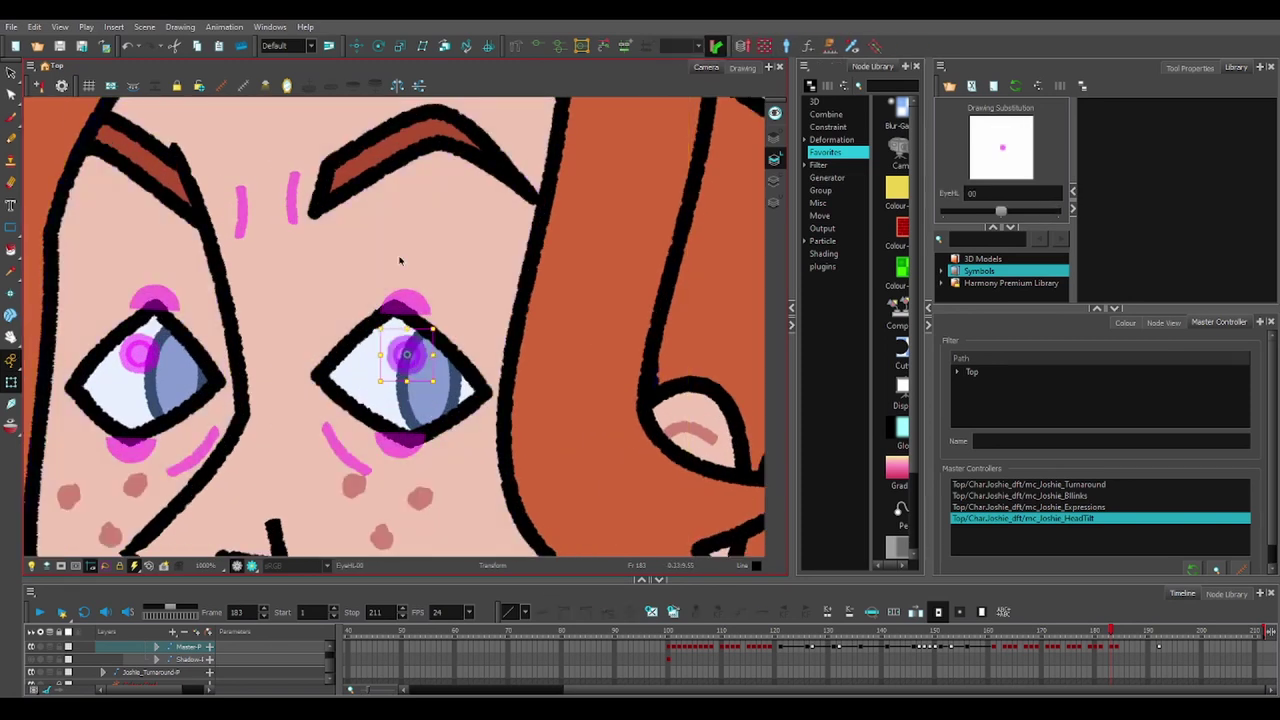
- Switch the near cheek handle to drawing 1 and back to 00, and try the same substitution on the near eyebrow line
scroll(405, 432, down, 3)
scroll(405, 432, up, 1)
click(405, 432)
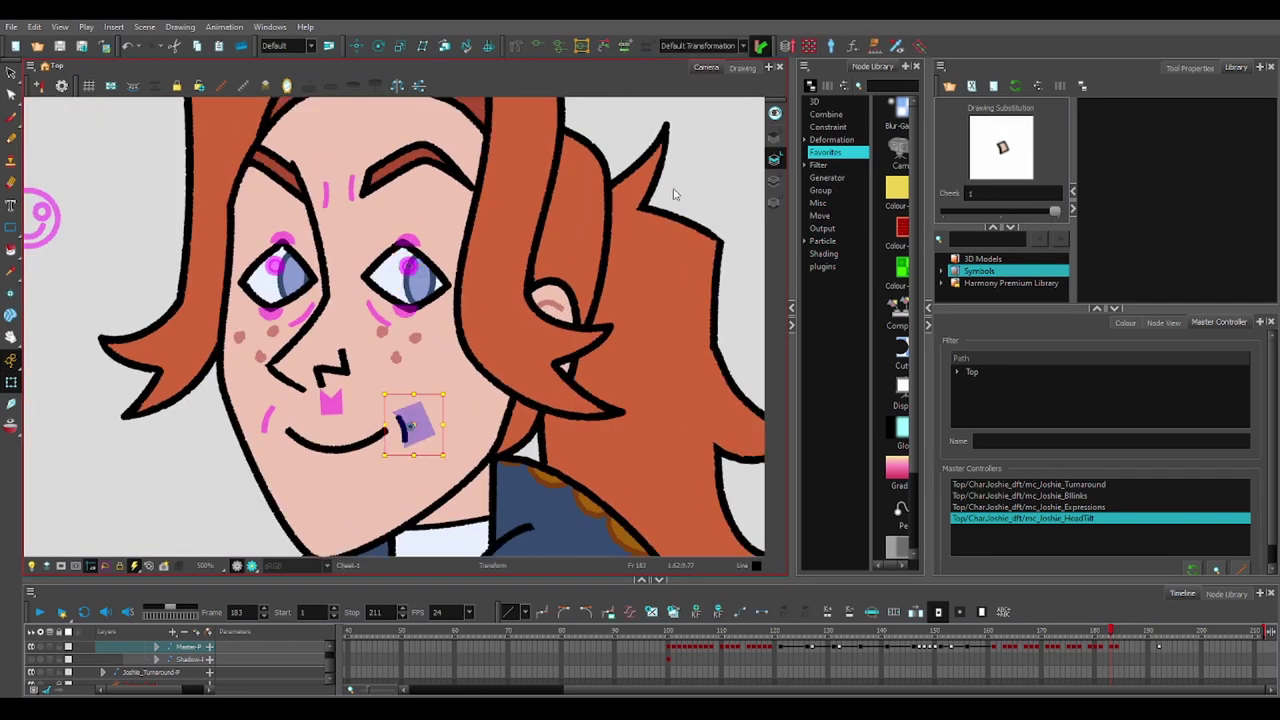
key([)
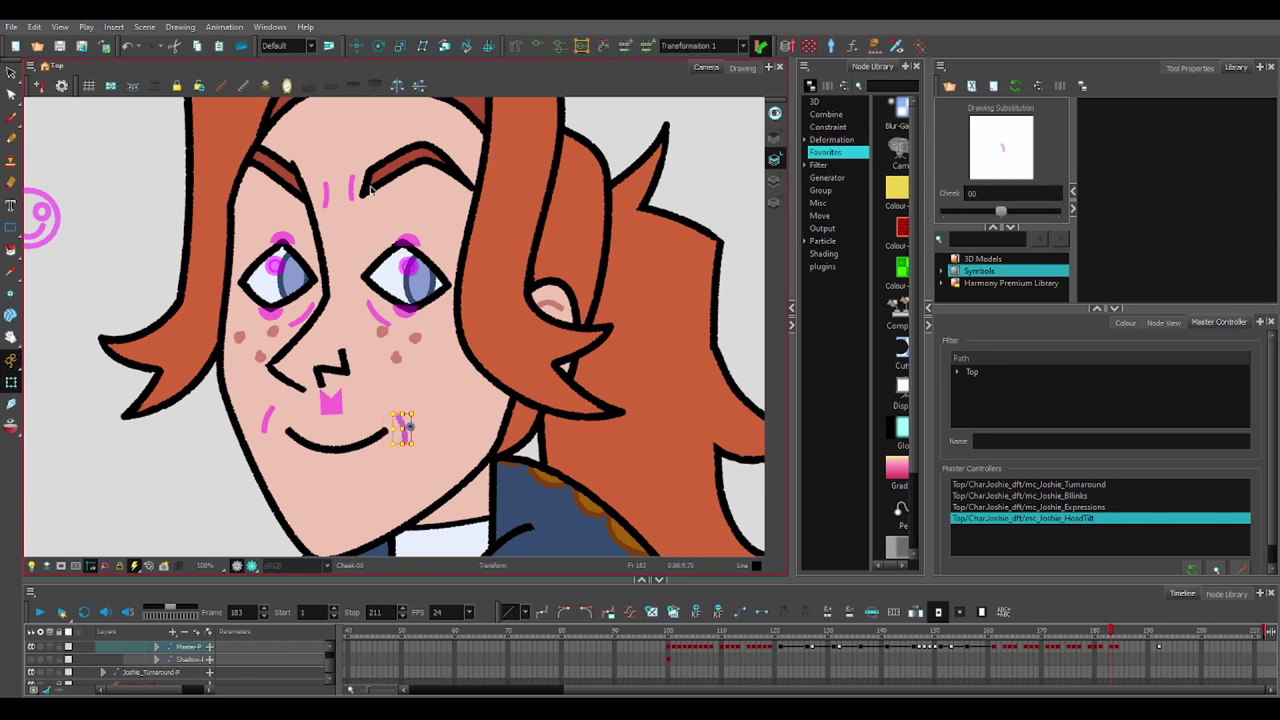
click(350, 192)
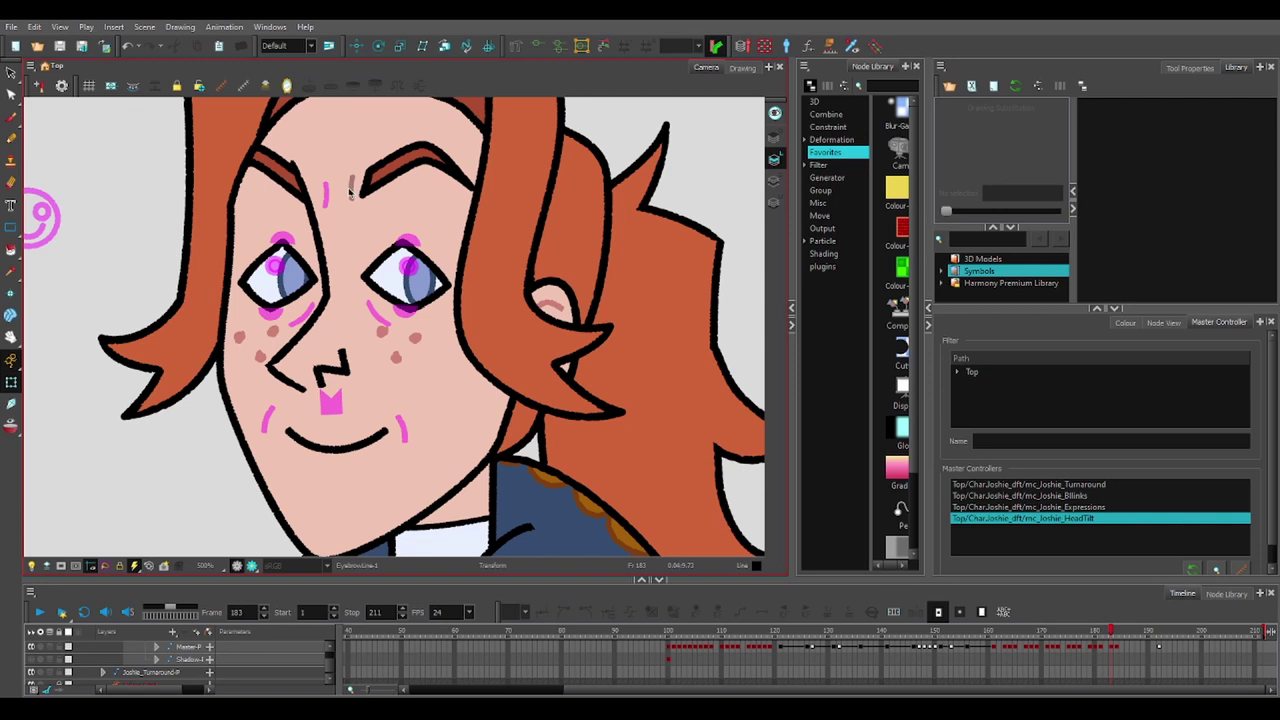
- Try raising the far eye's lower lid with its handle, check it in render preview, and undo the change
click(277, 312)
drag(271, 337, 272, 314)
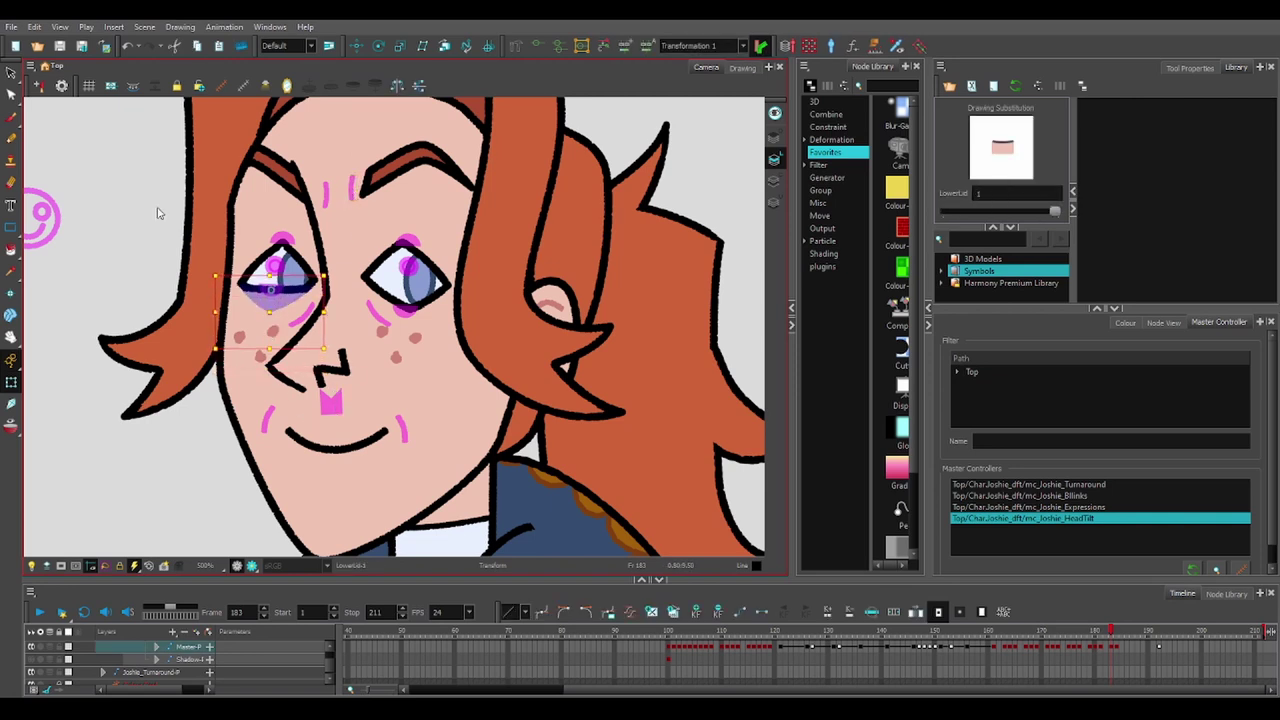
click(716, 195)
click(252, 565)
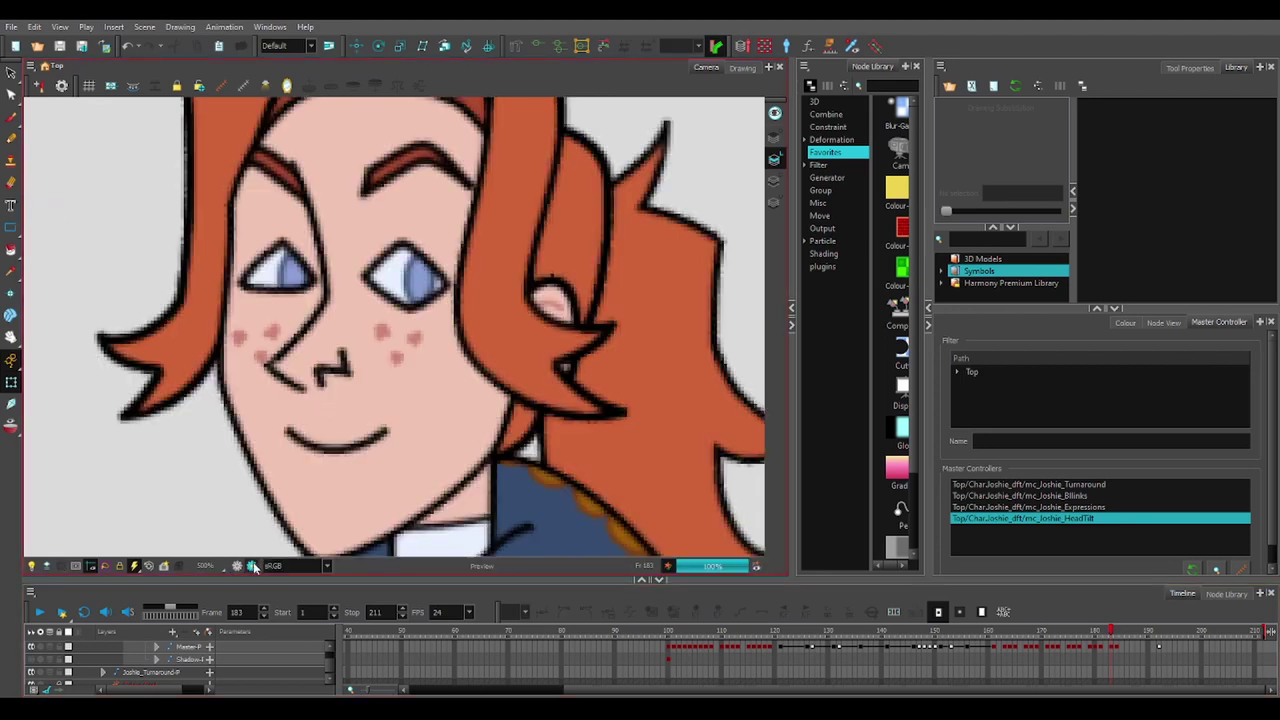
click(237, 566)
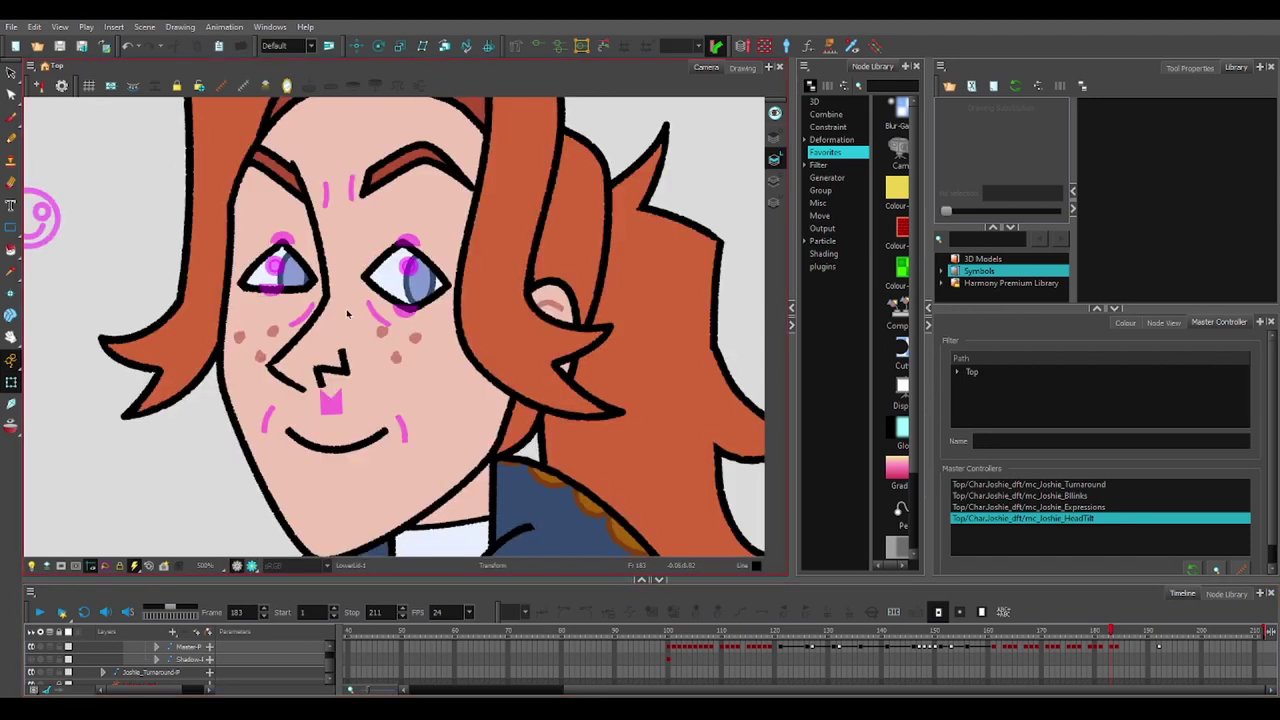
key(ctrl+z)
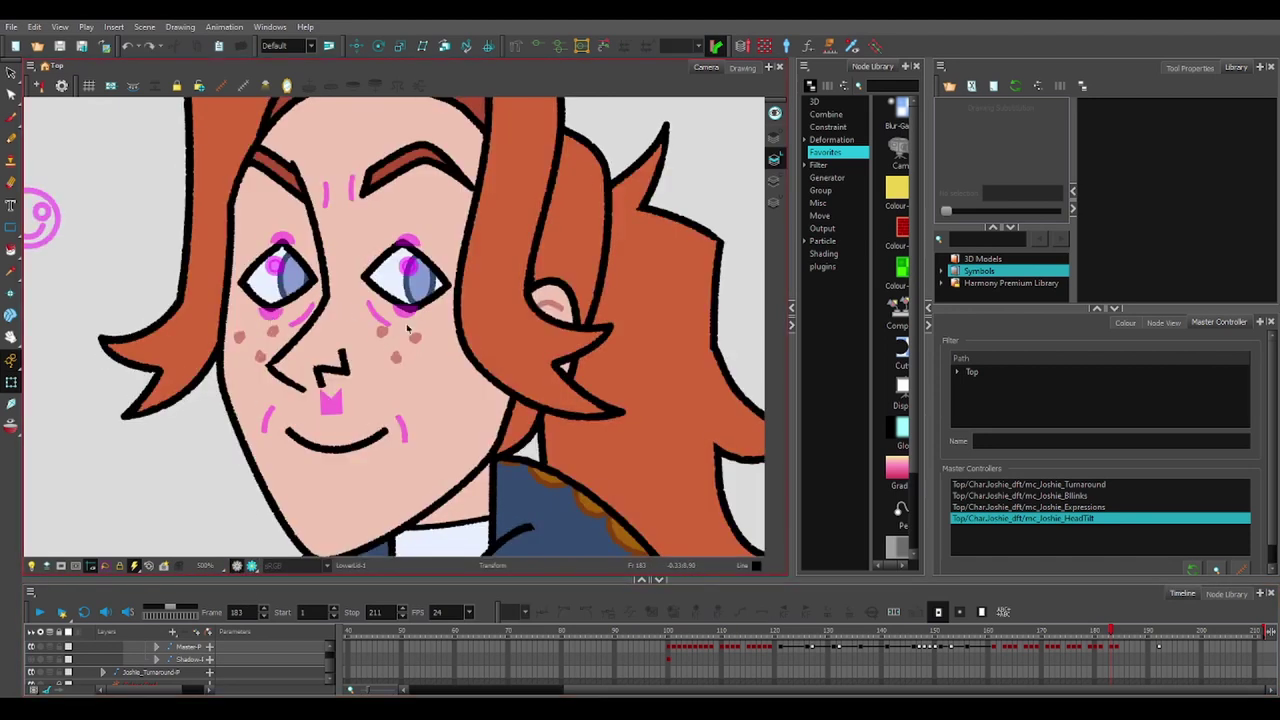
scroll(413, 328, down, 5)
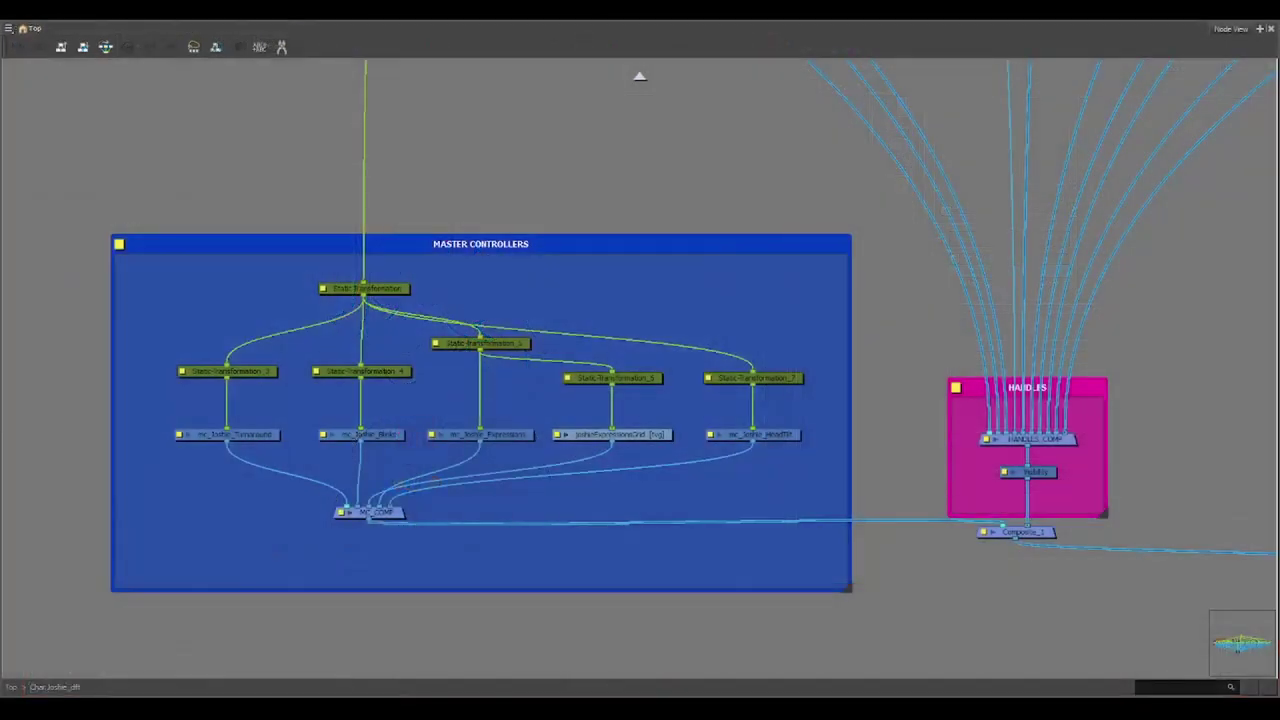
- Examine the character's node network from the MASTER CONTROLLERS group to the EXTRA groups beside the mouth and nose nodes
scroll(765, 386, down, 6)
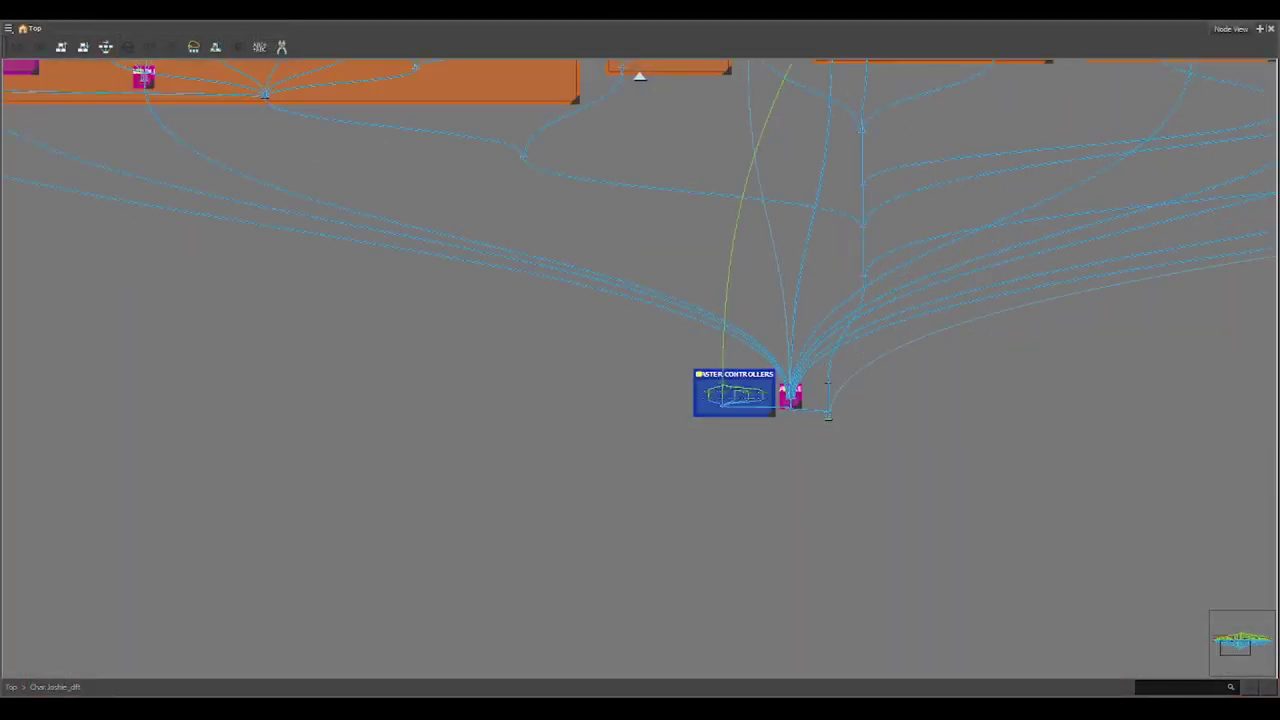
scroll(770, 433, down, 3)
scroll(537, 231, up, 8)
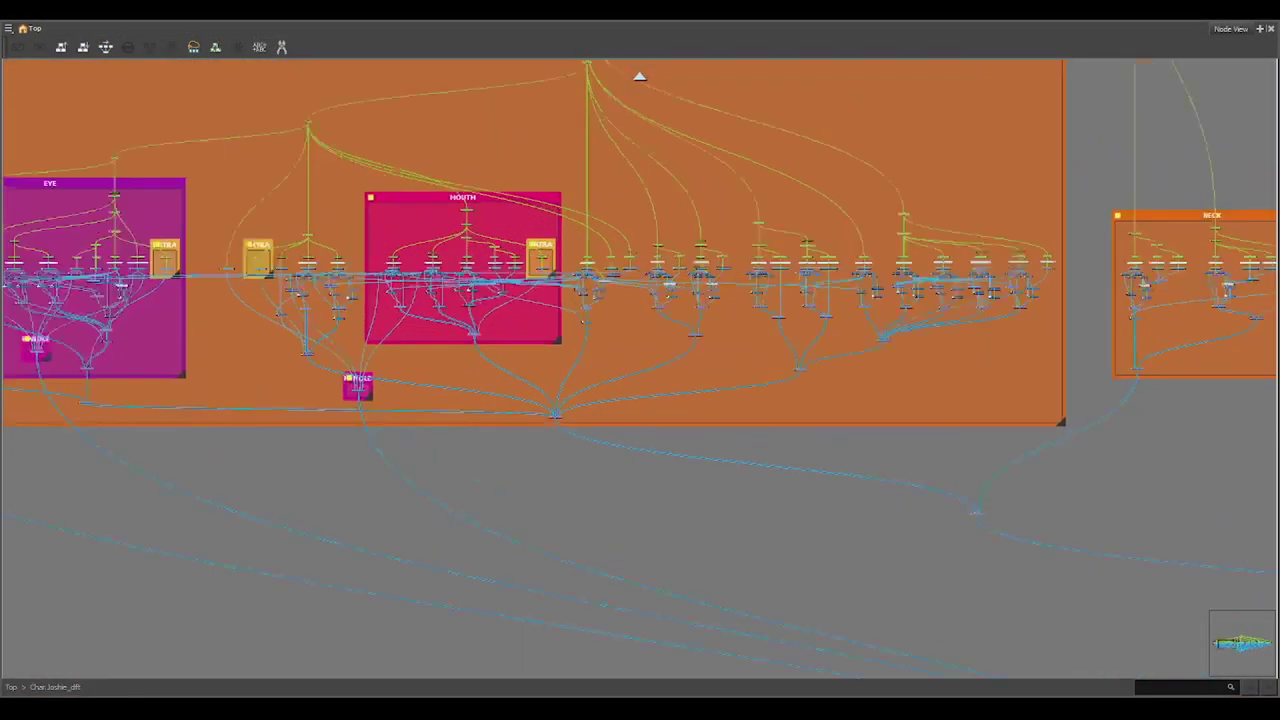
click(550, 243)
scroll(755, 188, down, 3)
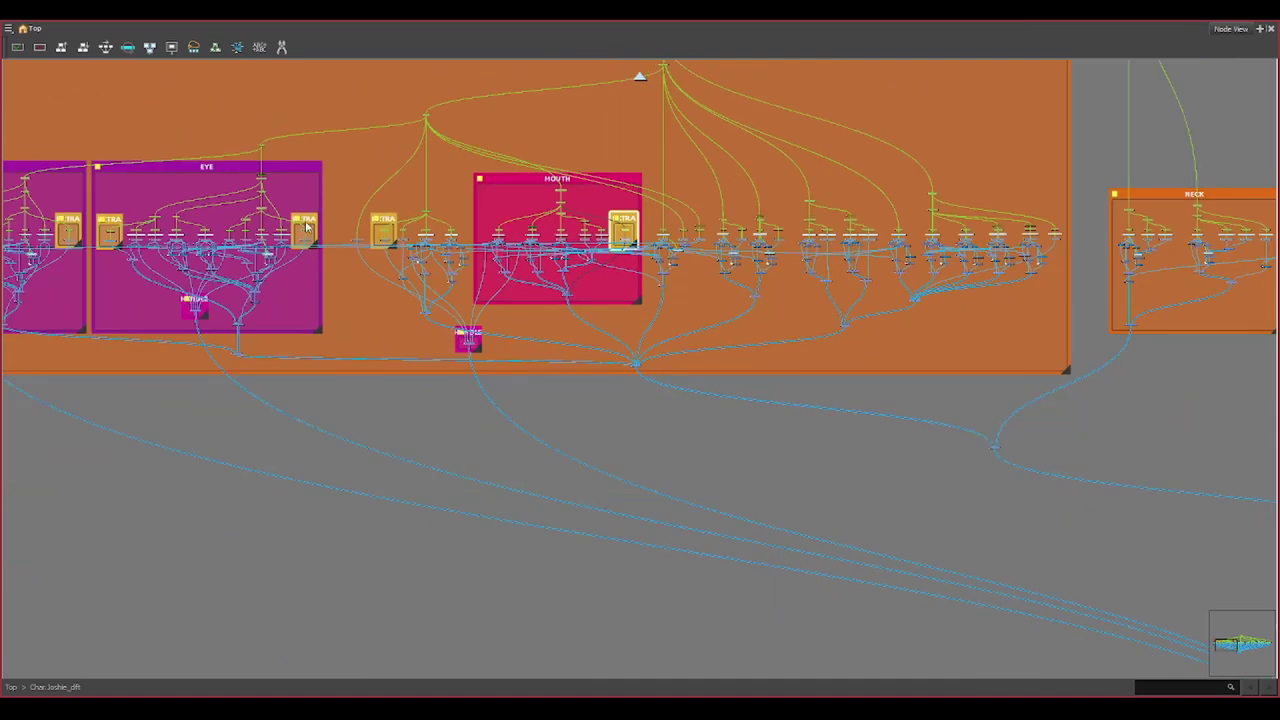
scroll(309, 220, up, 8)
click(521, 217)
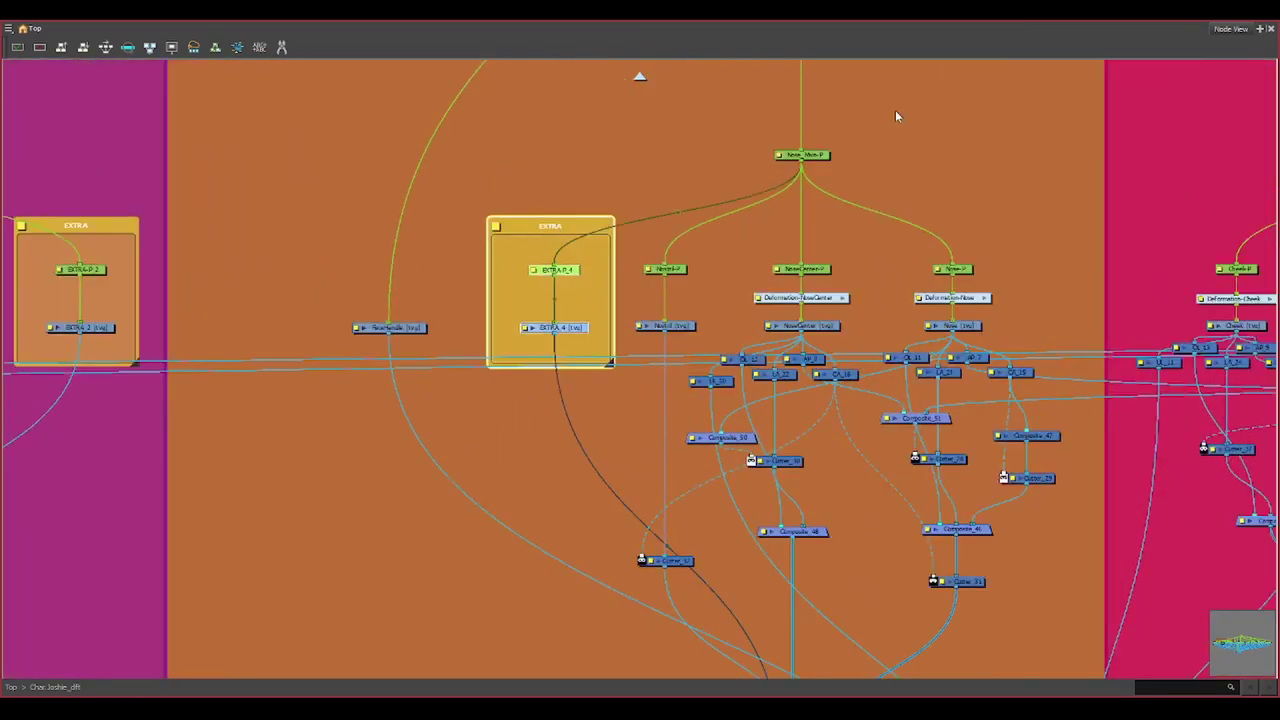
- Examine the EXTRA groups within the EYE section and the overall layout of the character's node network
scroll(1014, 164, down, 6)
scroll(635, 186, down, 1)
scroll(694, 178, up, 2)
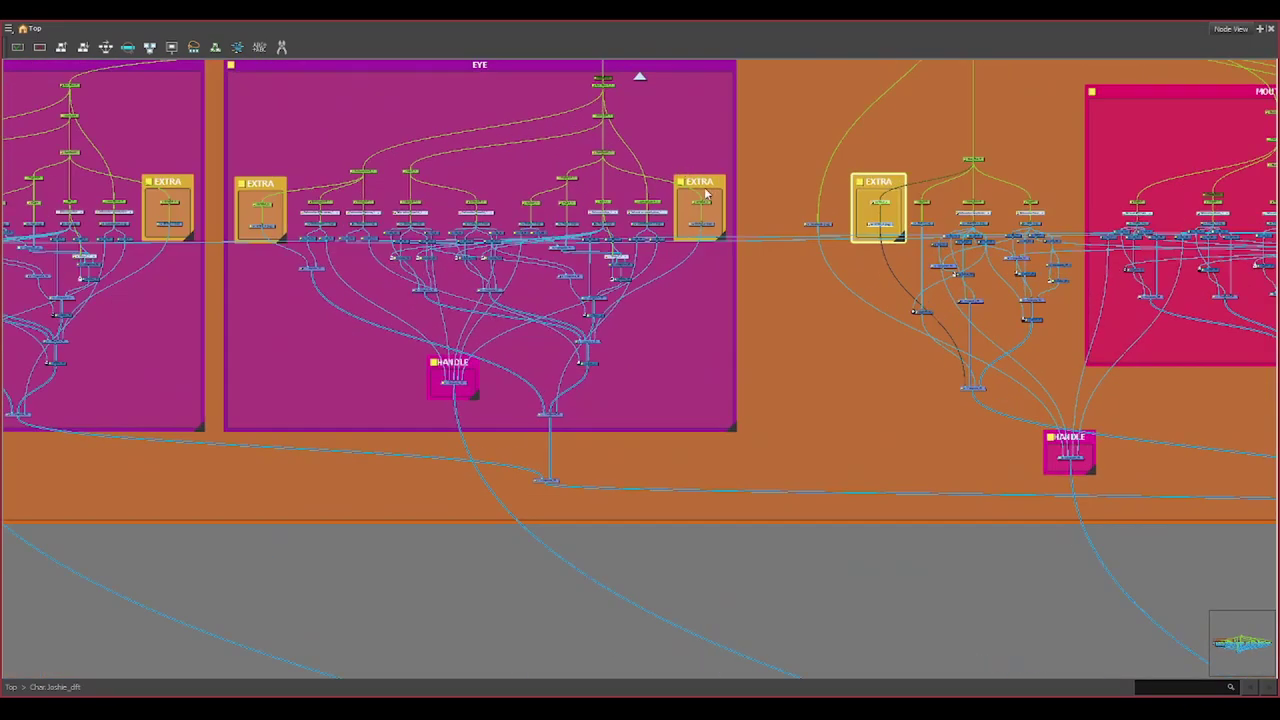
scroll(705, 190, down, 3)
scroll(745, 195, up, 4)
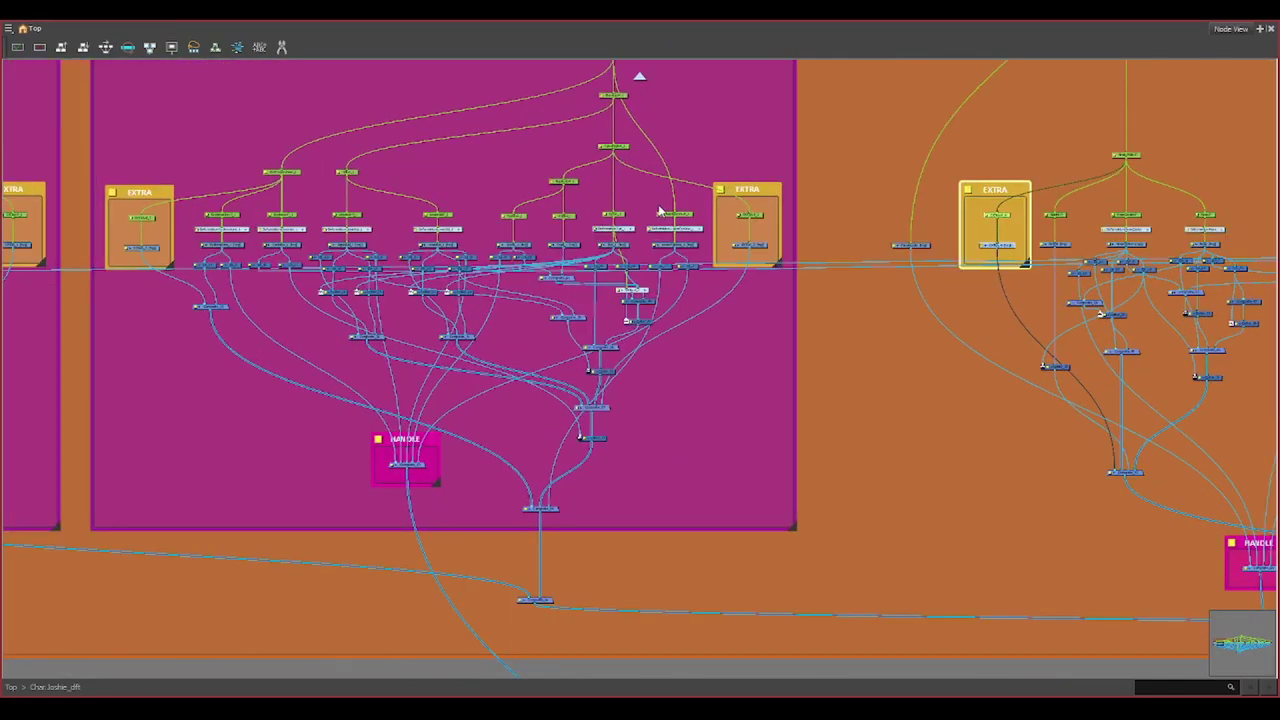
scroll(722, 240, up, 3)
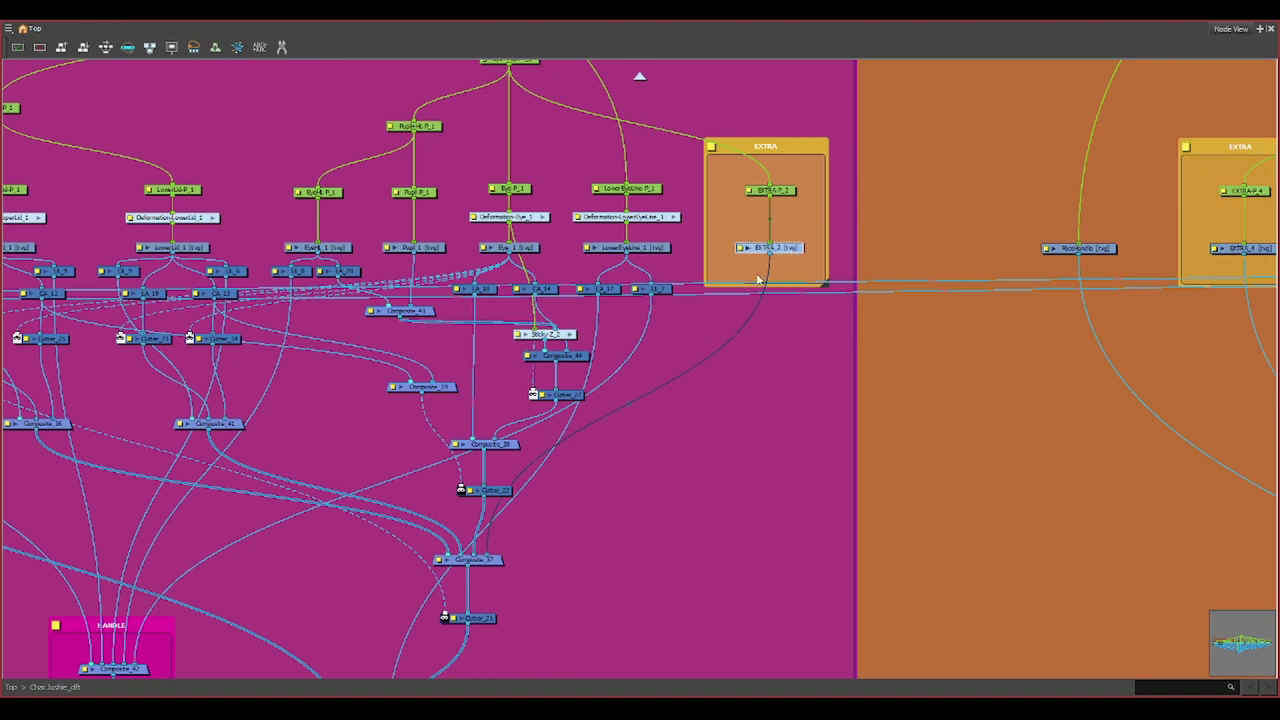
scroll(768, 328, down, 3)
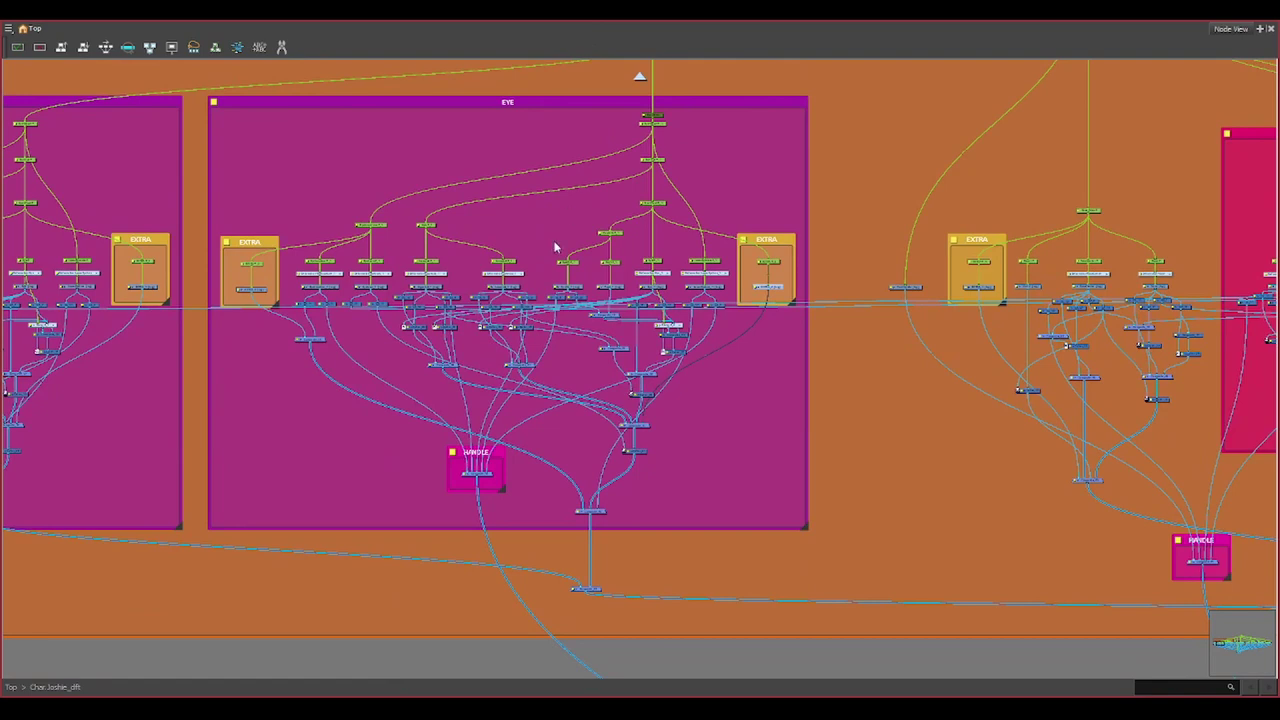
scroll(557, 249, down, 8)
scroll(434, 326, down, 1)
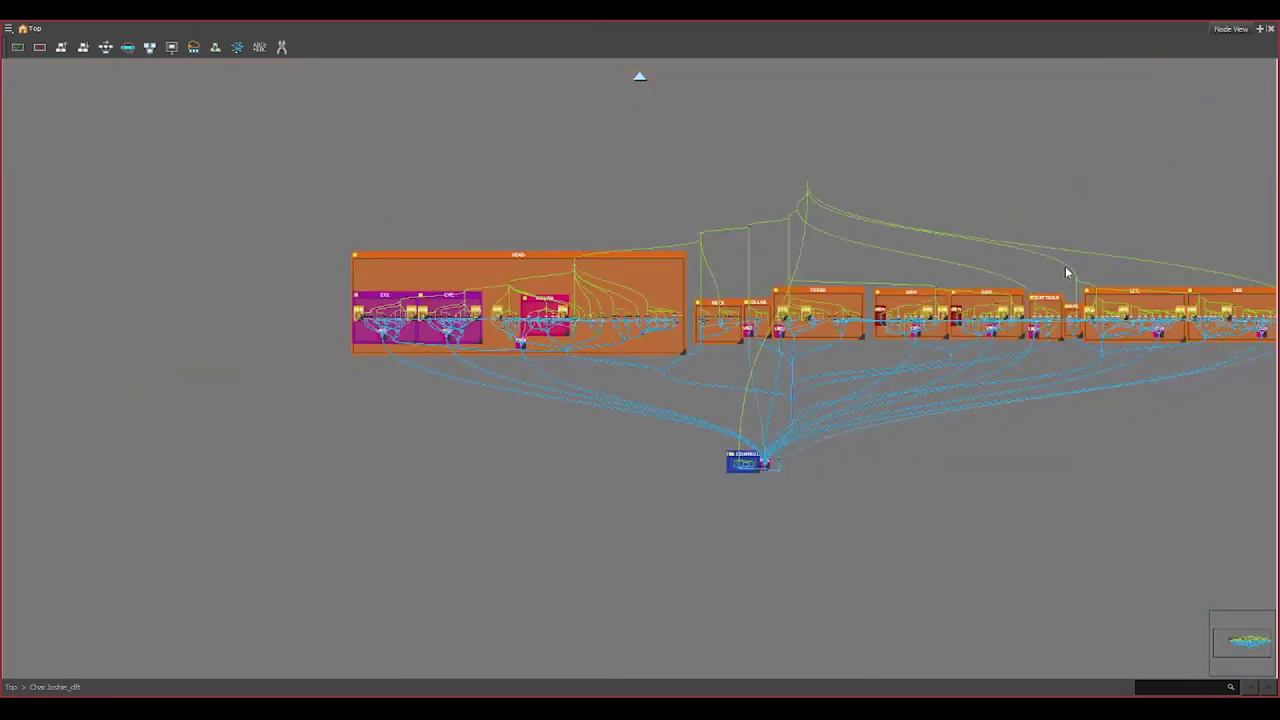
scroll(1066, 271, down, 1)
scroll(1048, 323, up, 3)
scroll(907, 297, up, 2)
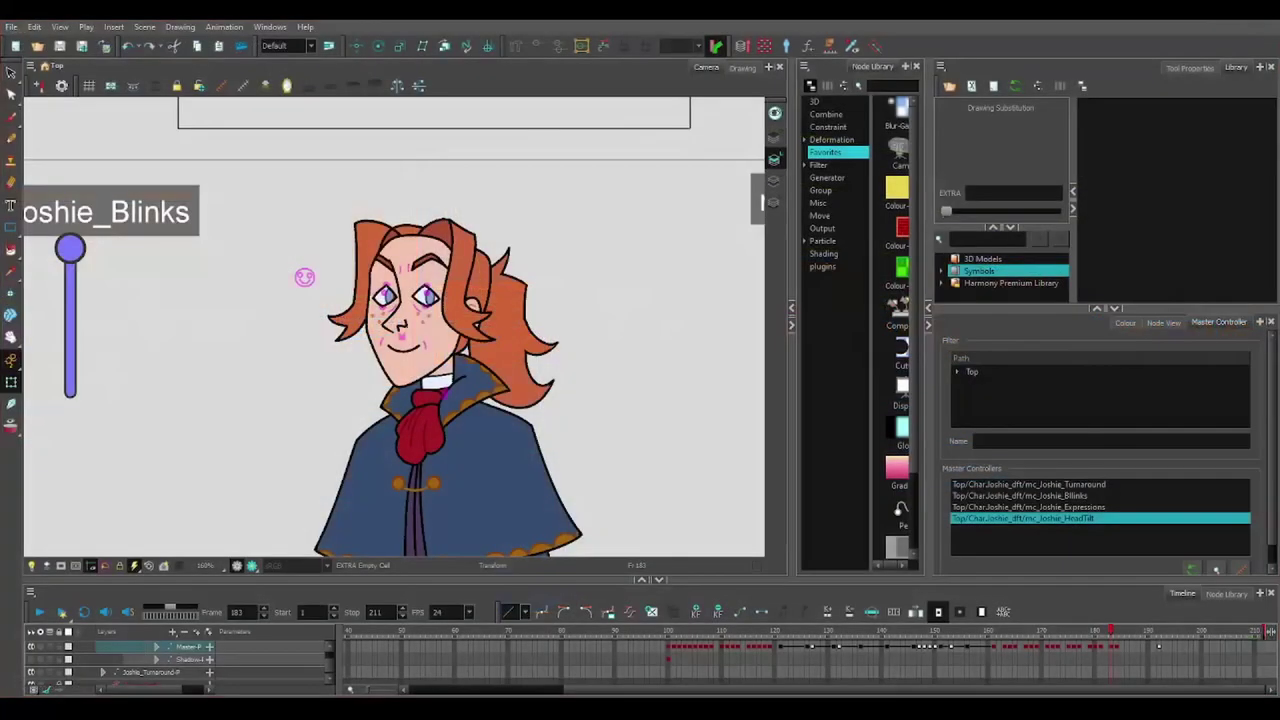
- Slide the mc_Joshie_Blinks handle down to the end of its track and return it to the top
scroll(204, 182, down, 3)
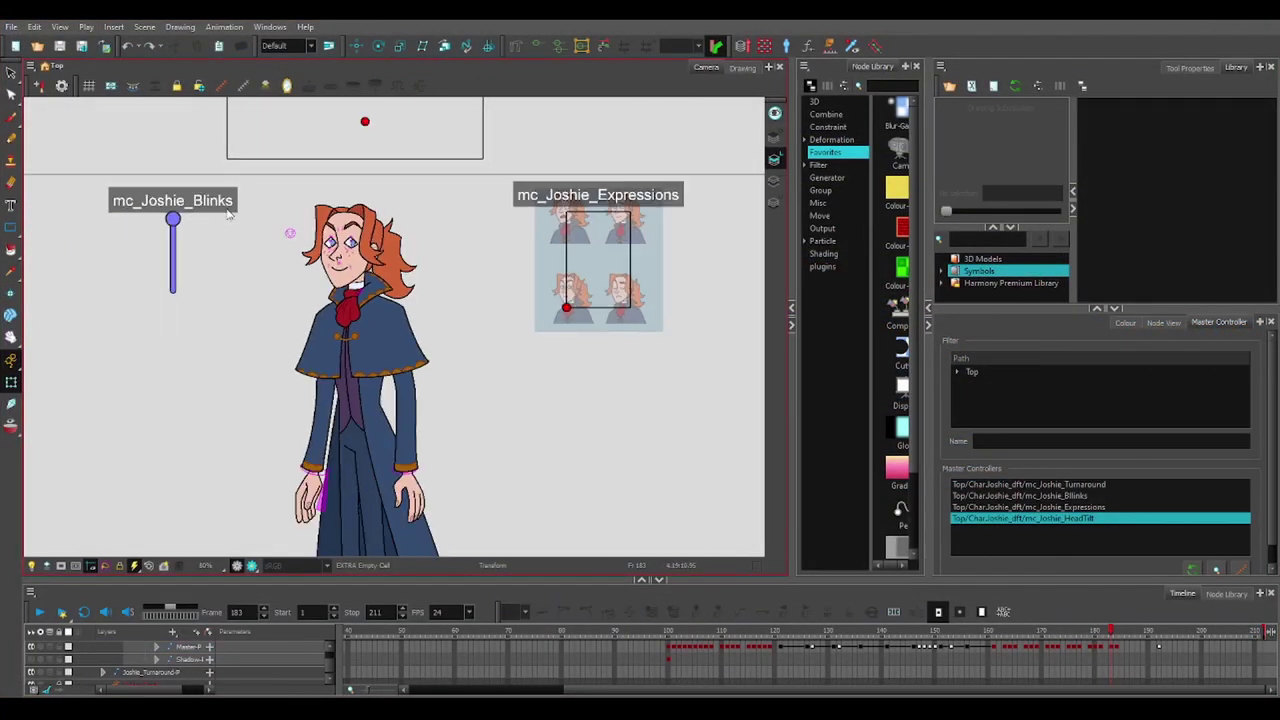
scroll(197, 229, up, 2)
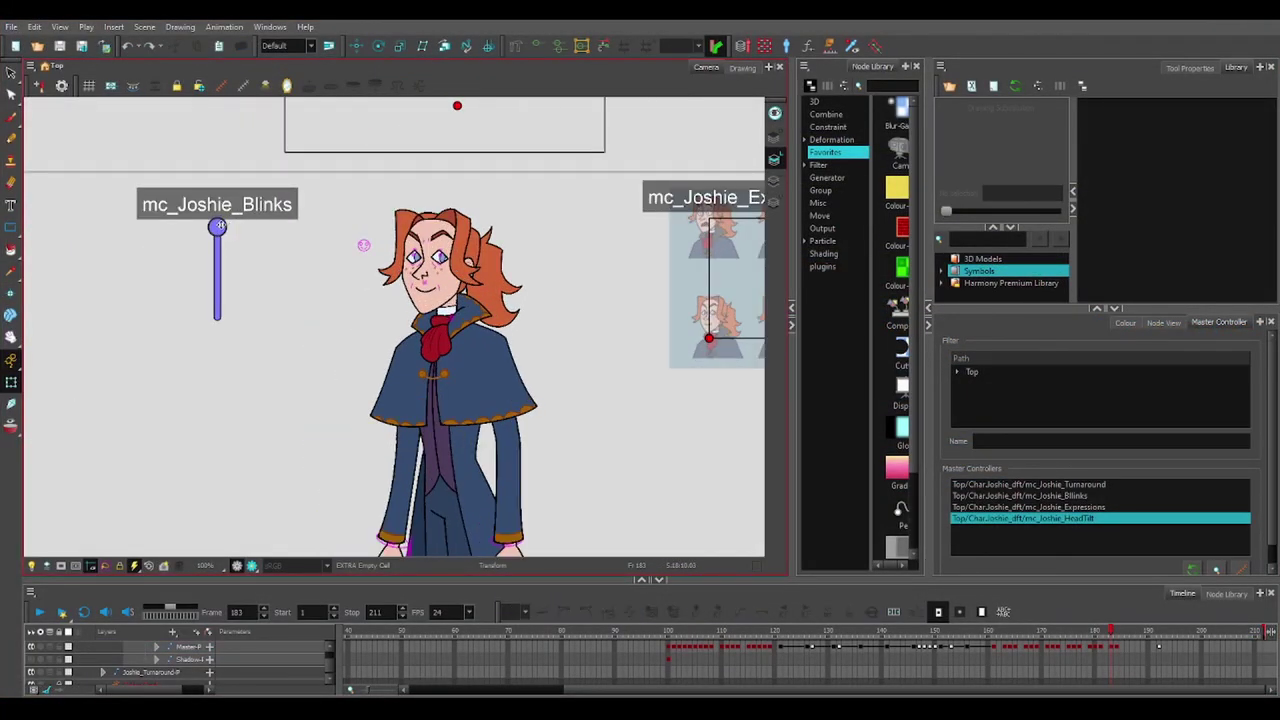
drag(219, 226, 240, 390)
drag(217, 317, 217, 226)
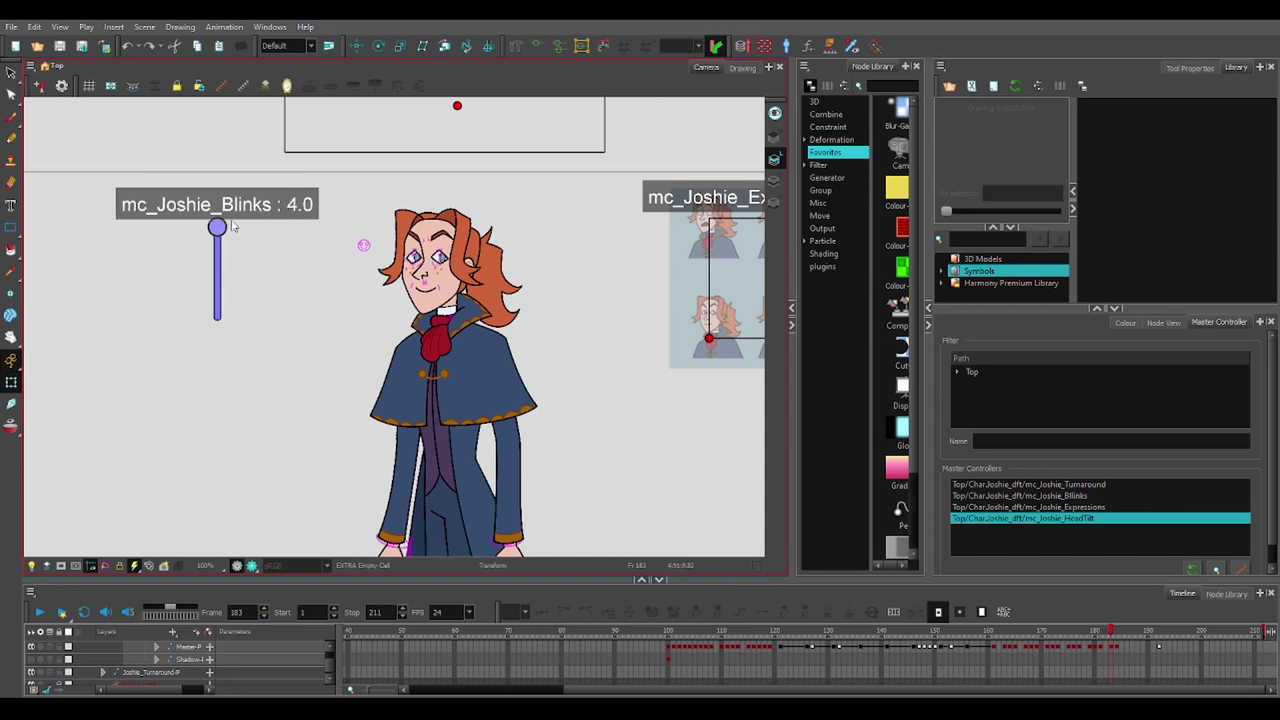
- Try lowering the near eye's upper lid with its pink handle, and undo the move
scroll(449, 253, up, 10)
scroll(427, 257, up, 3)
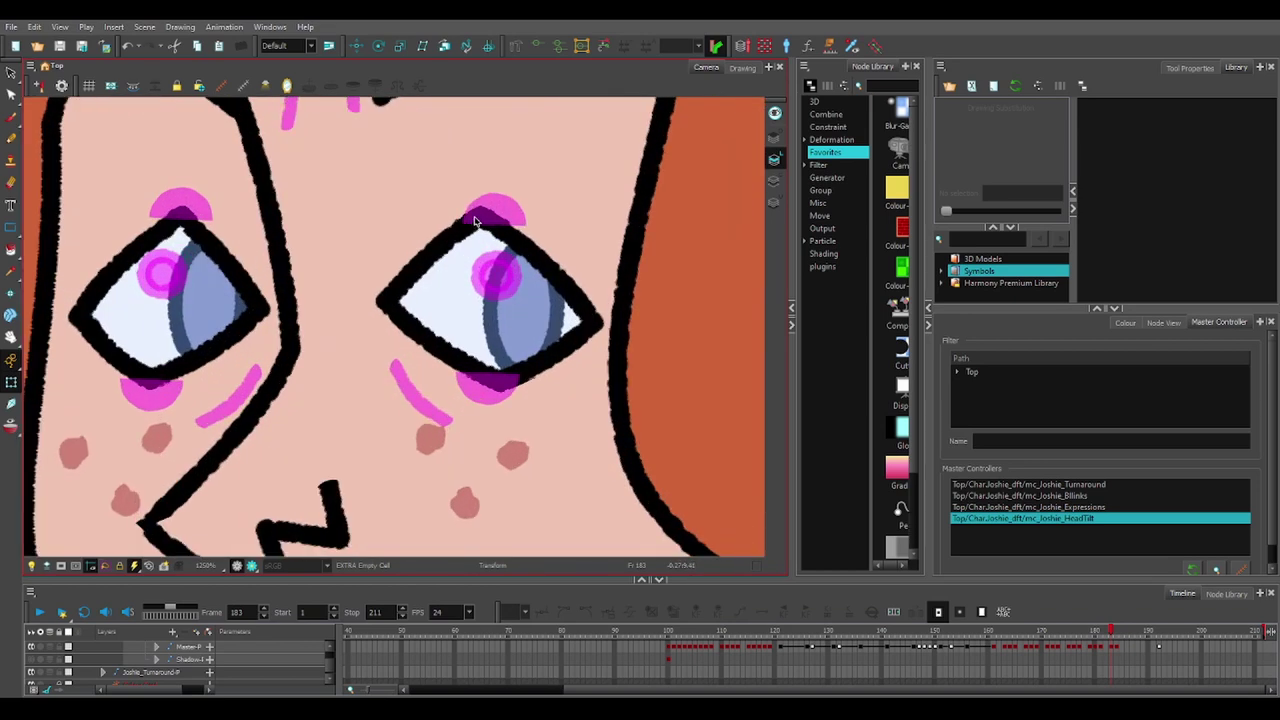
click(486, 197)
mouse_move(486, 197)
mouse_down()
mouse_move(488, 281)
mouse_move(475, 204)
mouse_move(540, 349)
mouse_move(501, 234)
mouse_up()
key(ctrl+z)
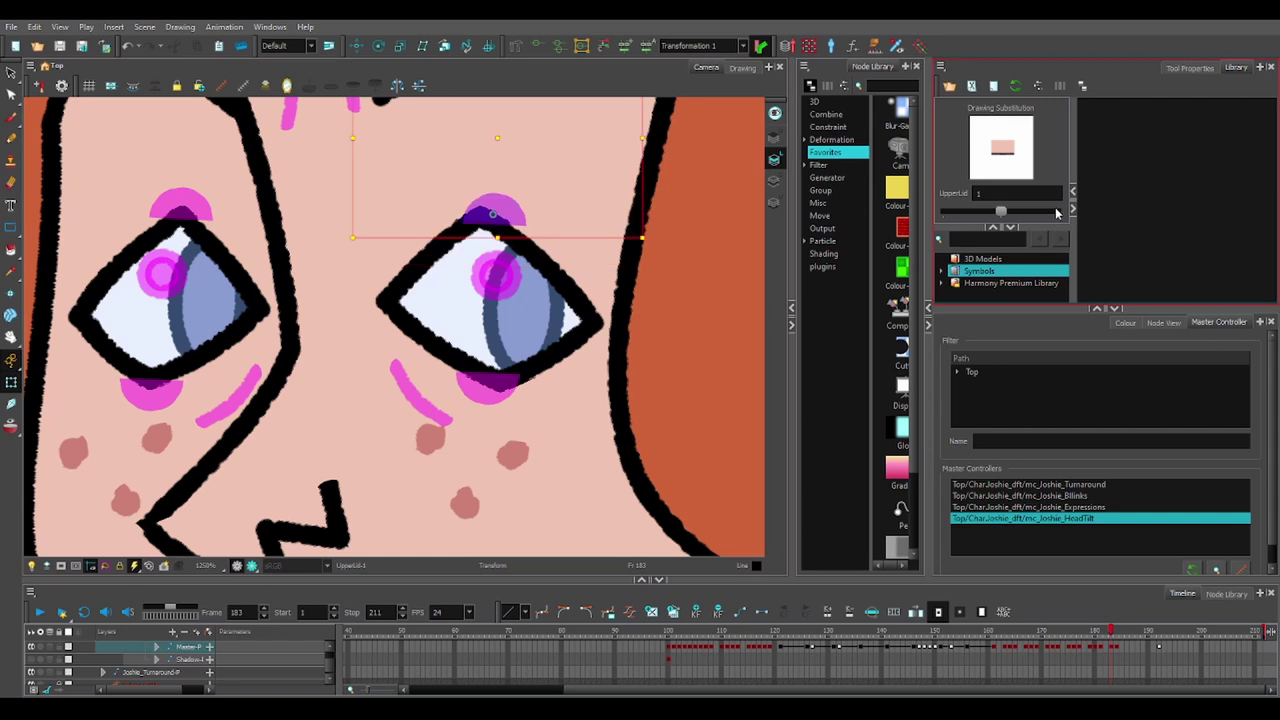
scroll(515, 236, down, 4)
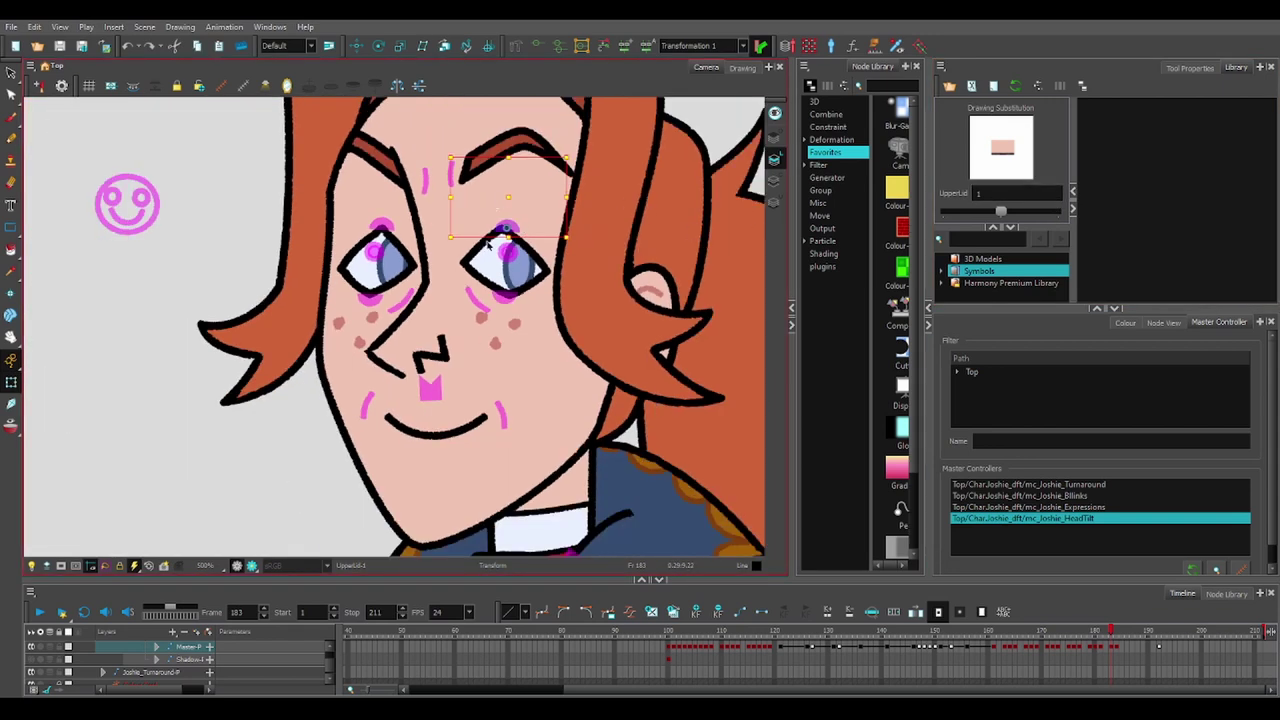
- Slide the mc_Joshie_Blinks handle down to 2.0 to close both eyes
scroll(505, 297, down, 5)
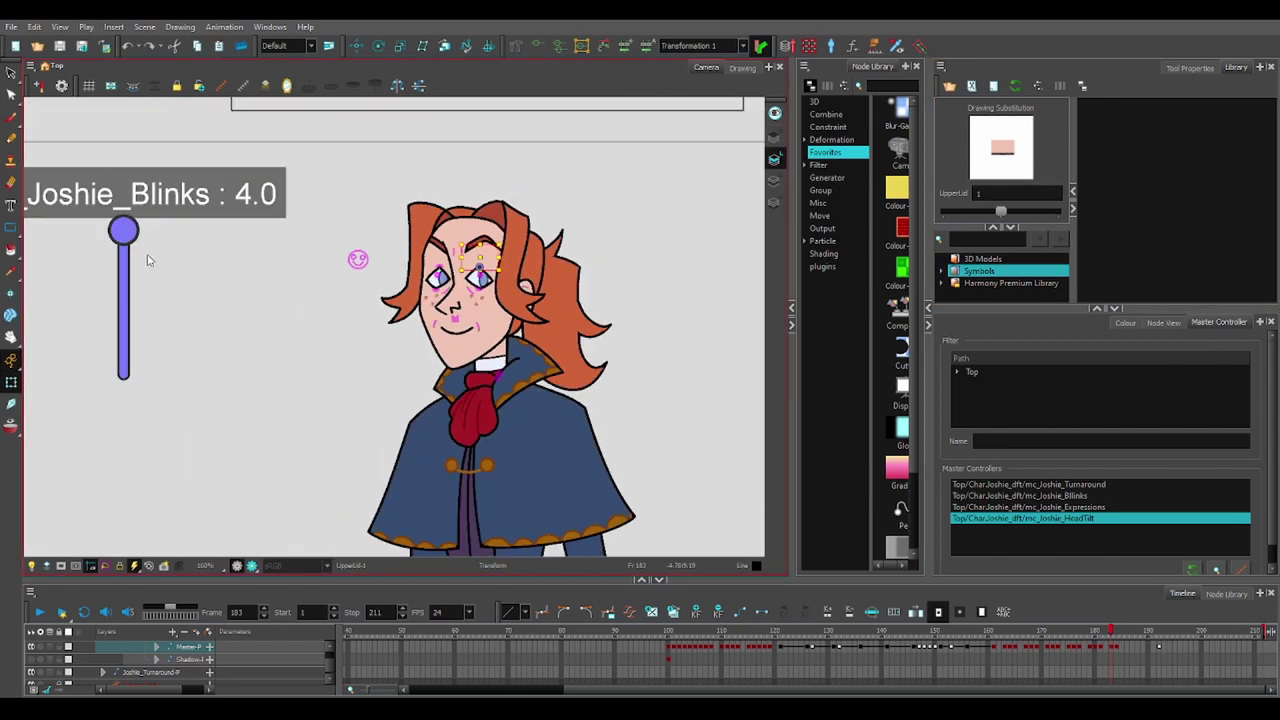
scroll(117, 213, up, 1)
drag(122, 224, 127, 268)
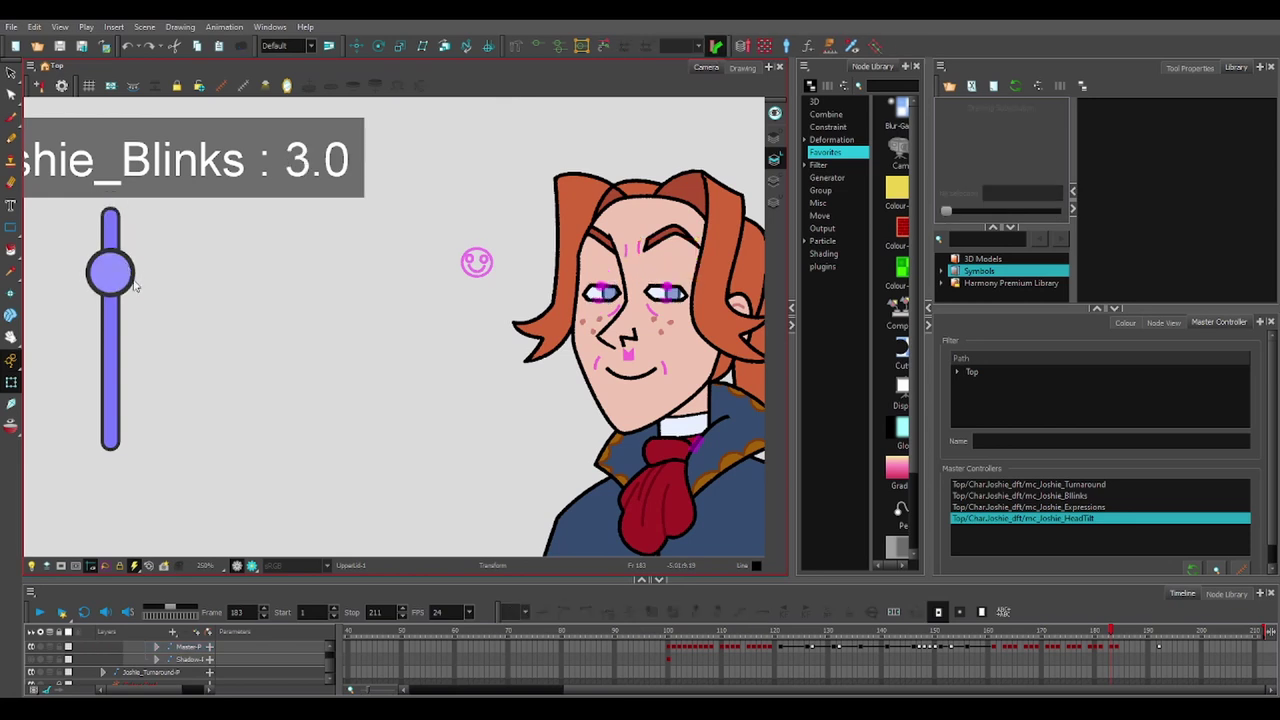
click(137, 320)
scroll(657, 313, up, 5)
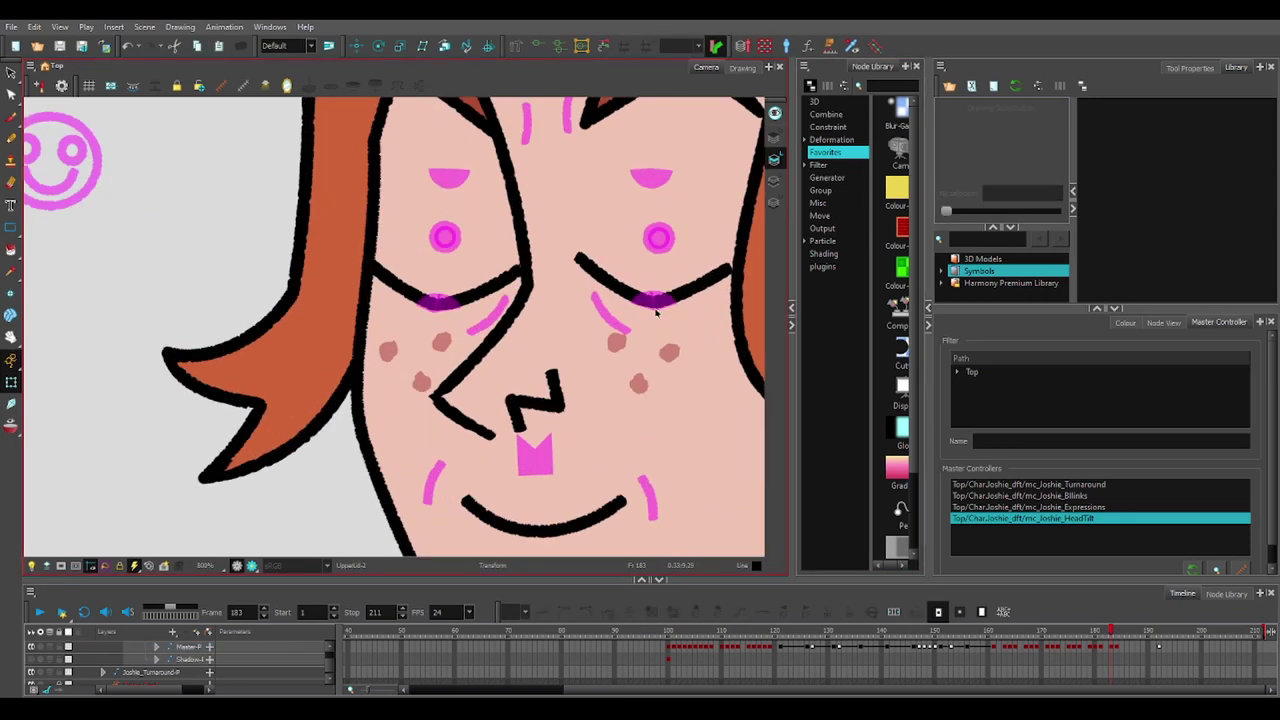
- Try pulling the corner of the near eye's closed upper lid outward with its deformation points, and undo the change
click(655, 300)
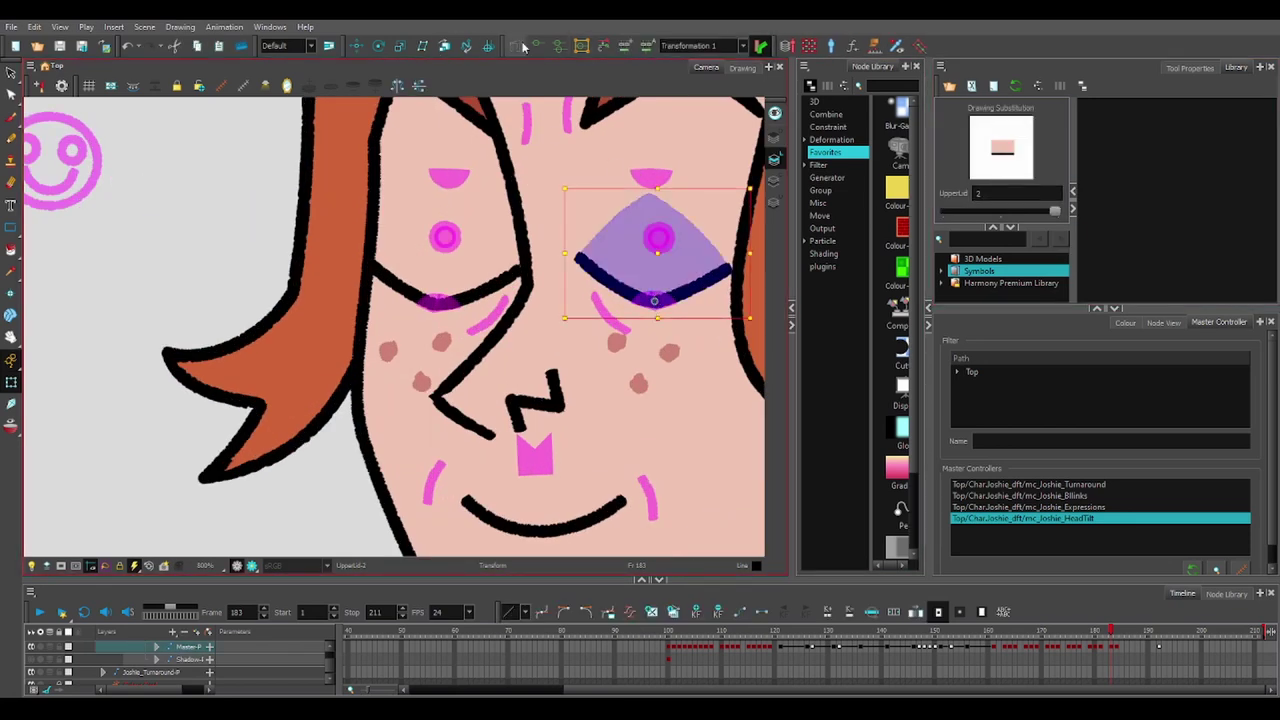
click(558, 47)
scroll(588, 253, up, 2)
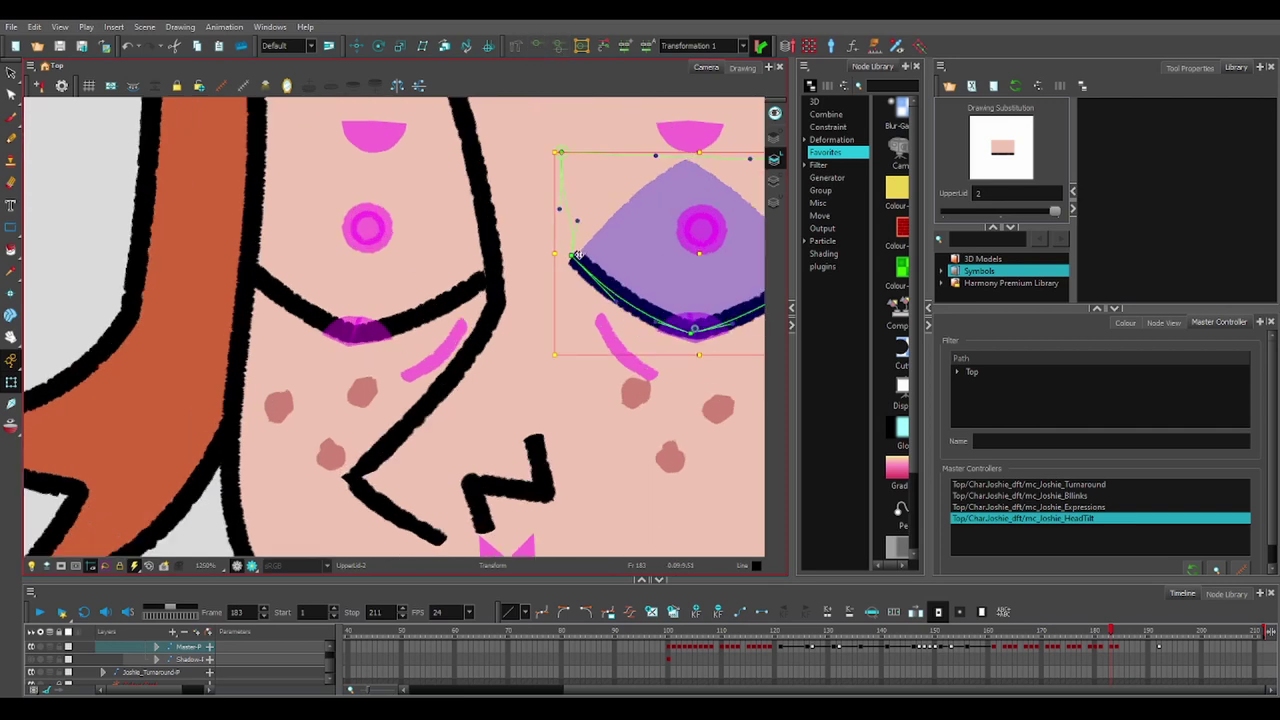
mouse_move(578, 255)
mouse_down()
mouse_move(506, 323)
mouse_move(555, 236)
mouse_move(553, 252)
mouse_up()
click(631, 256)
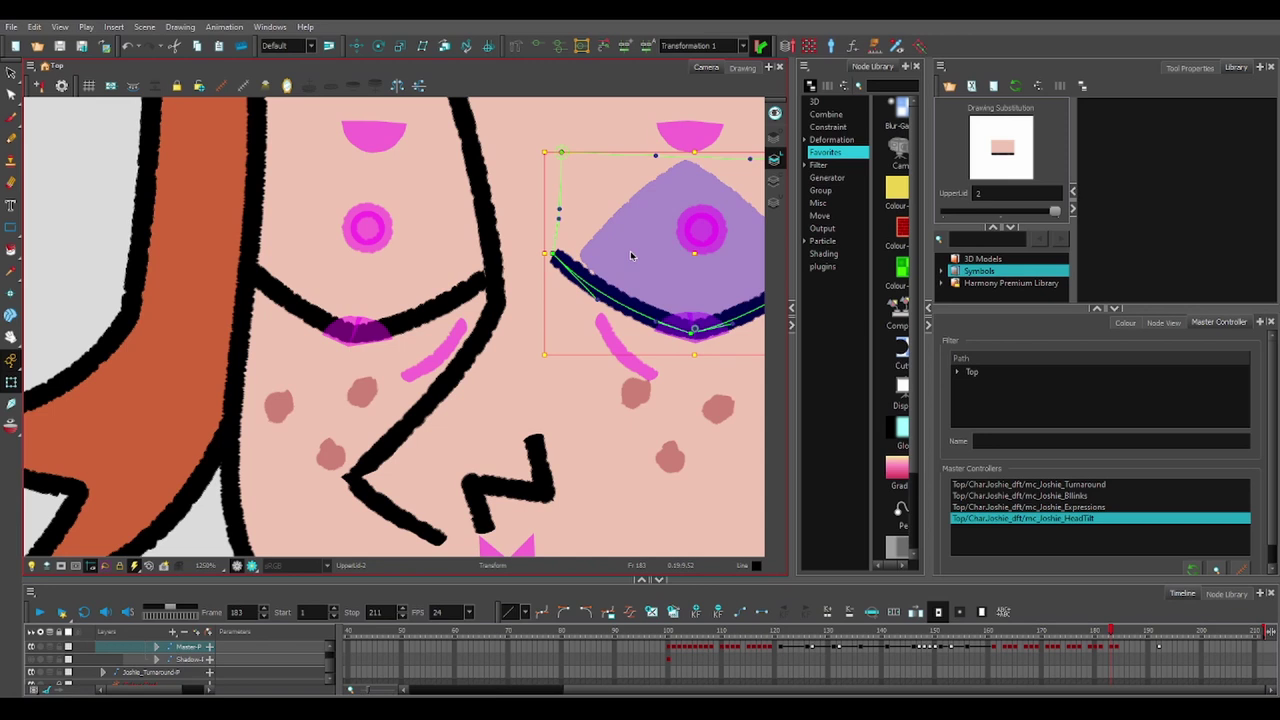
key(minus)
key(equal)
drag(564, 268, 587, 266)
key(ctrl+z)
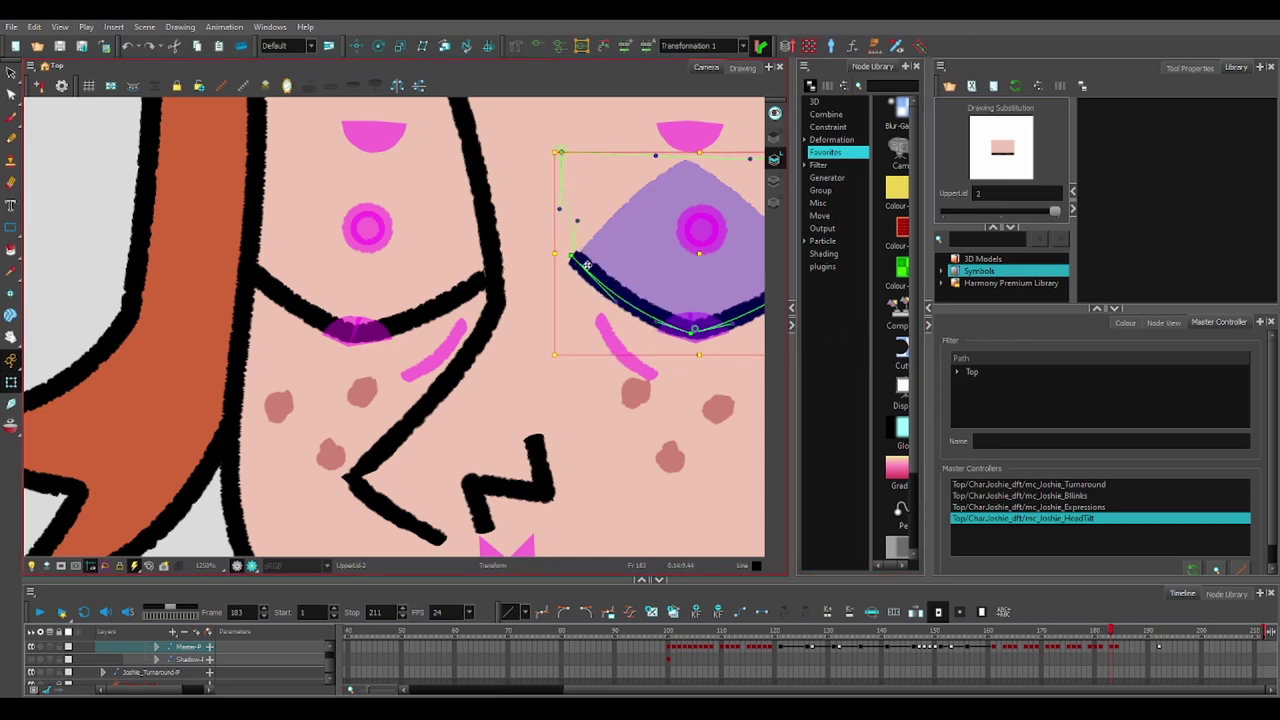
- Slide the mc_Joshie_Blinks handle down to 0.0 and return it to 4.0
scroll(543, 238, down, 1)
scroll(536, 245, down, 3)
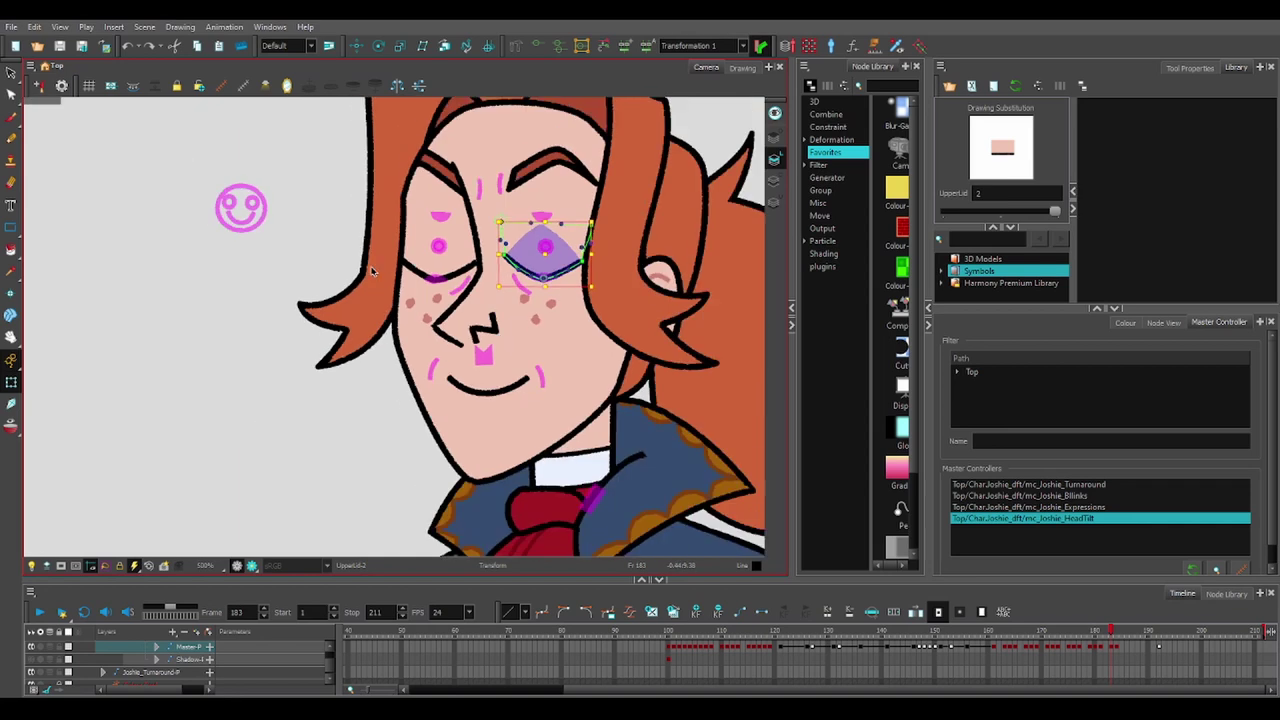
scroll(276, 324, down, 3)
click(277, 324)
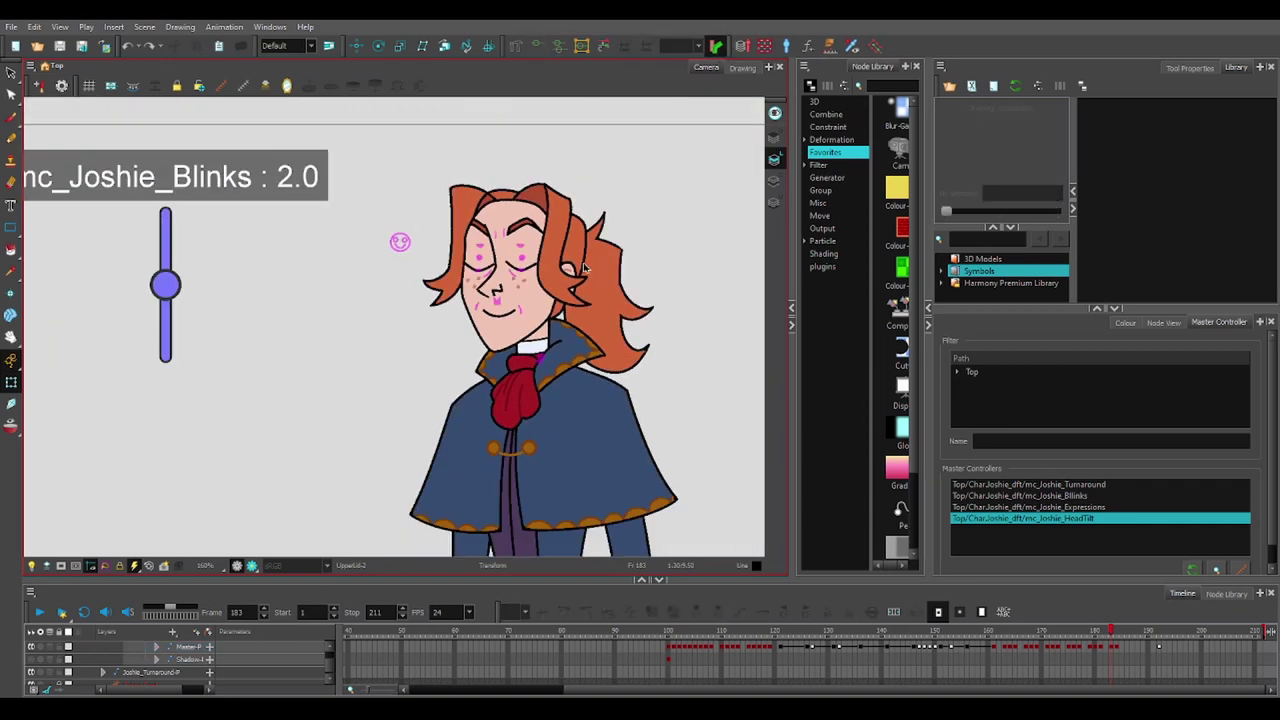
drag(168, 285, 200, 438)
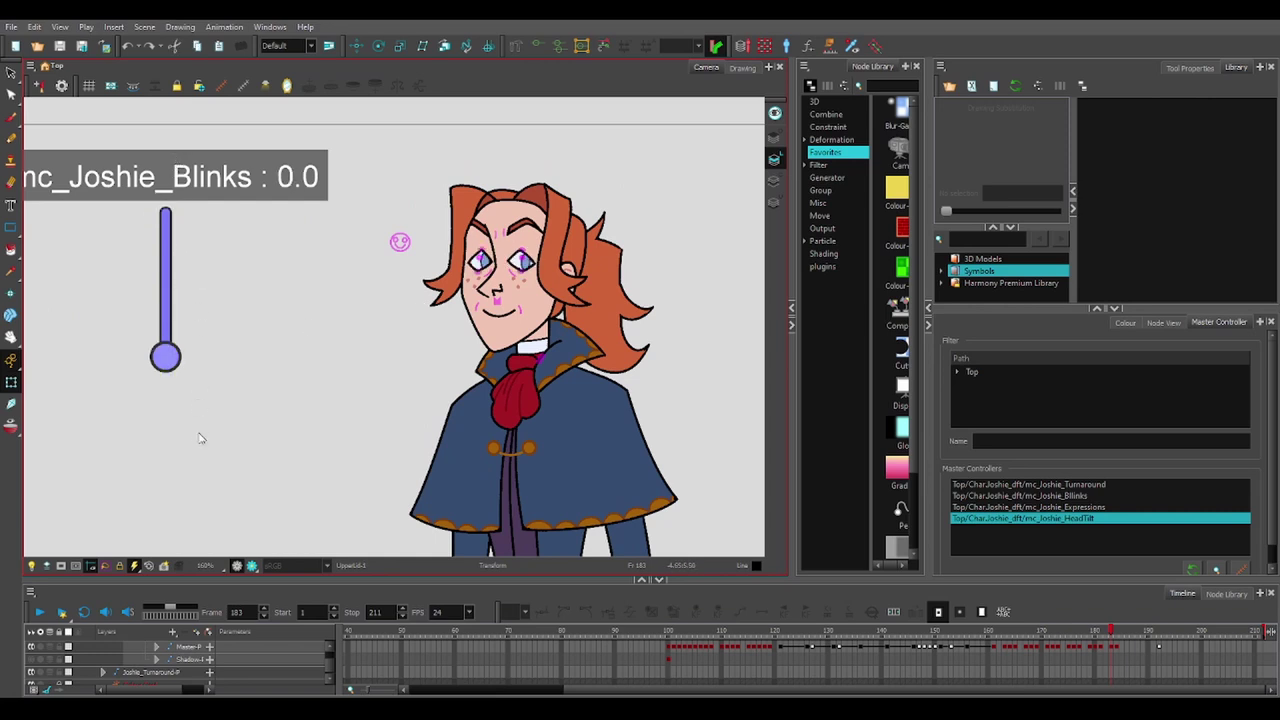
drag(166, 357, 166, 210)
- At frame 97, try the mc_Joshie_Turnaround slider and leave it at 0.0 with the character facing front
scroll(371, 183, down, 5)
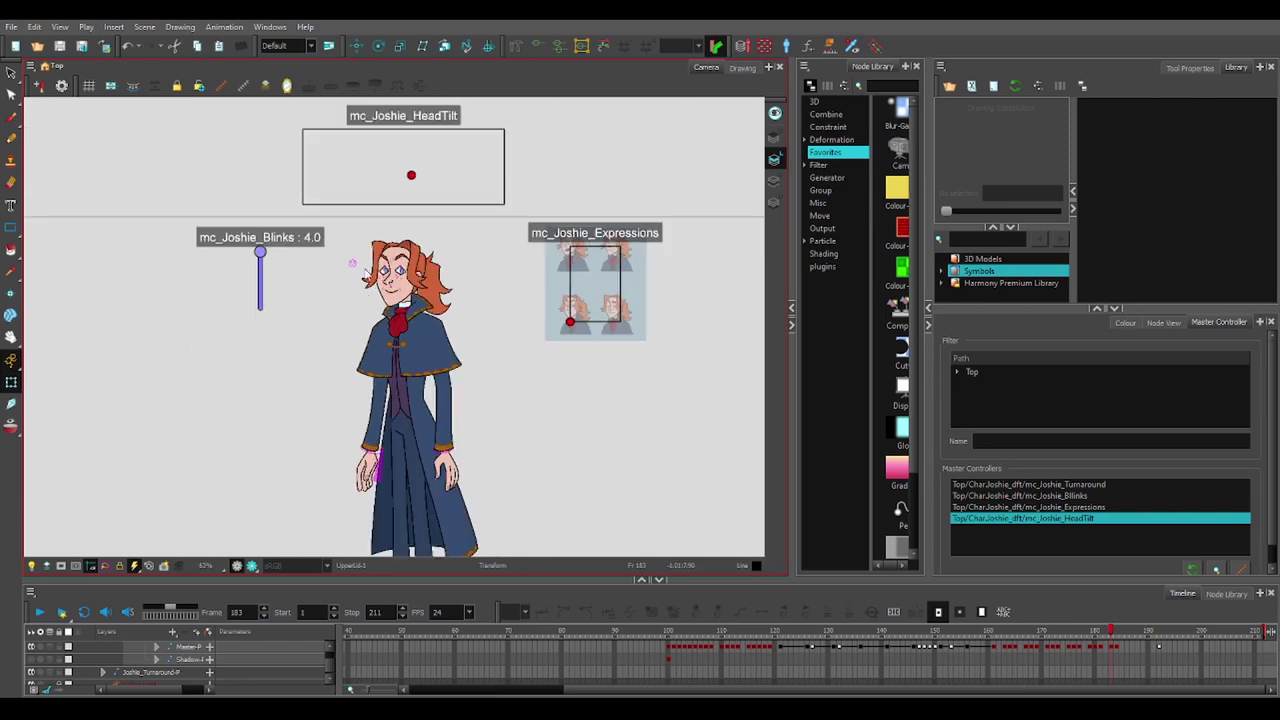
scroll(395, 320, down, 3)
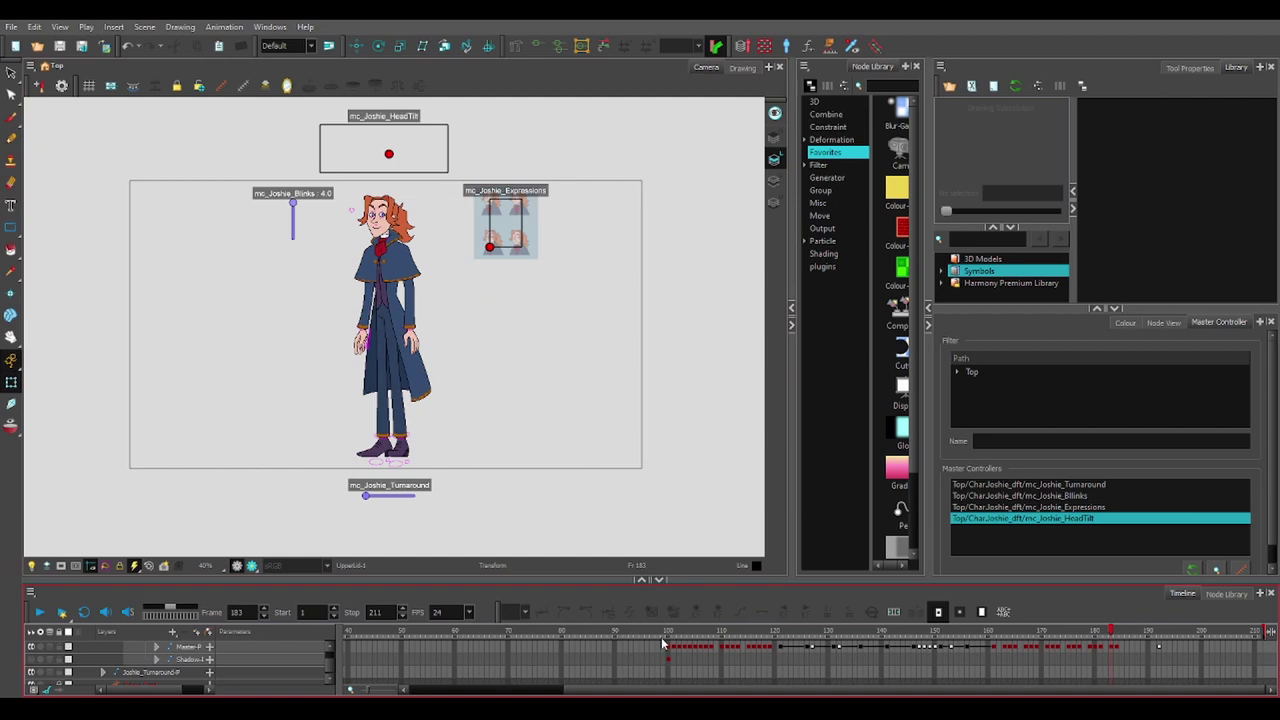
click(652, 631)
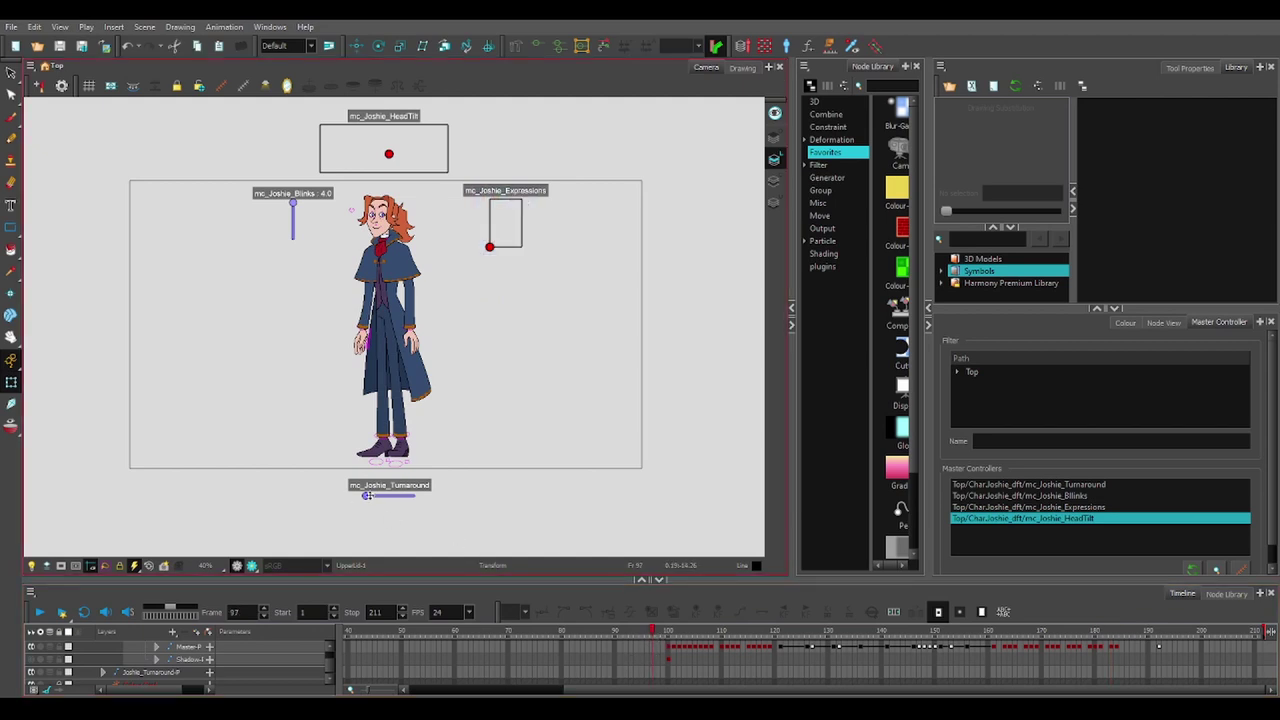
drag(366, 495, 317, 510)
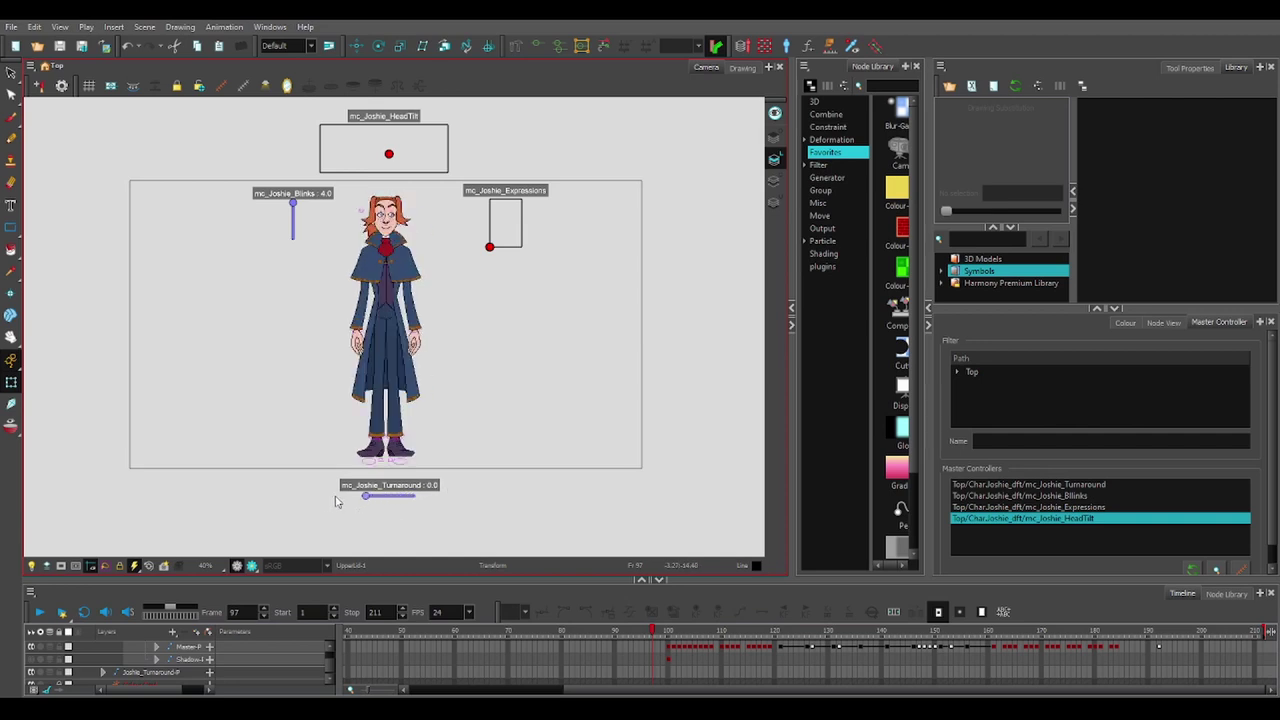
drag(372, 488, 353, 510)
scroll(356, 368, up, 1)
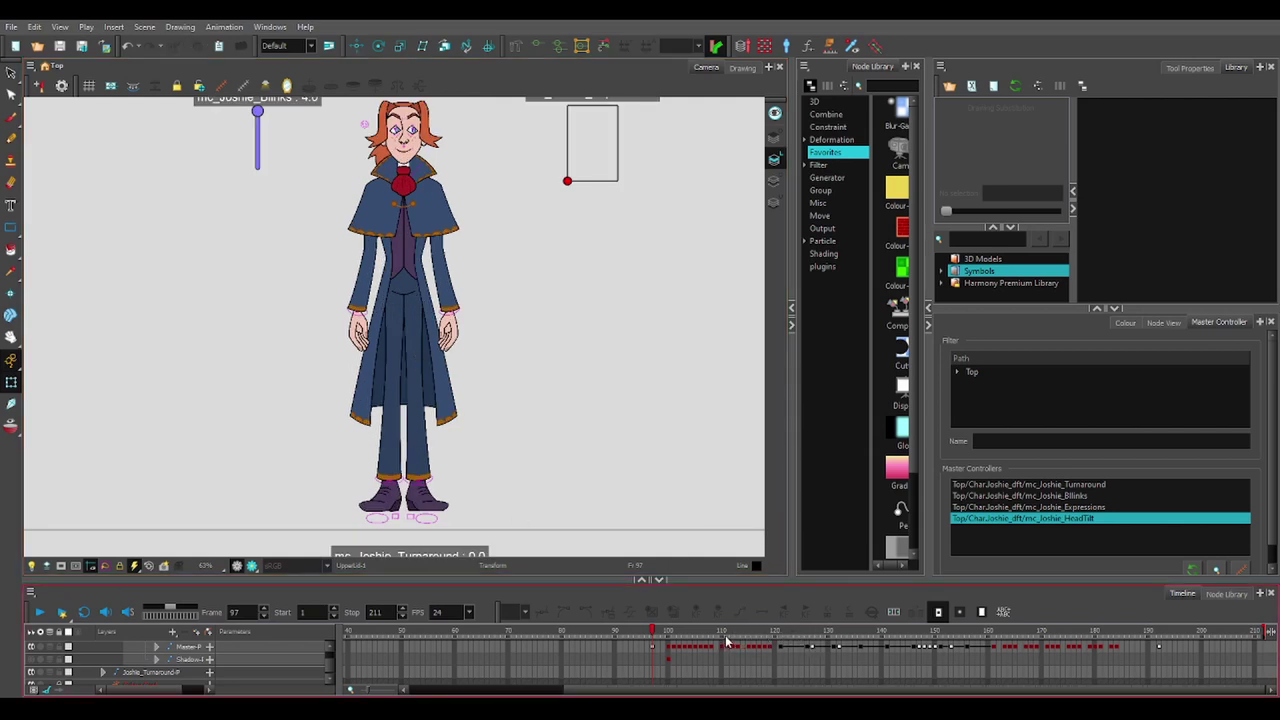
- Scrub the timeline from the poses around frame 113 through the turnaround poses after frame 121
drag(727, 643, 738, 643)
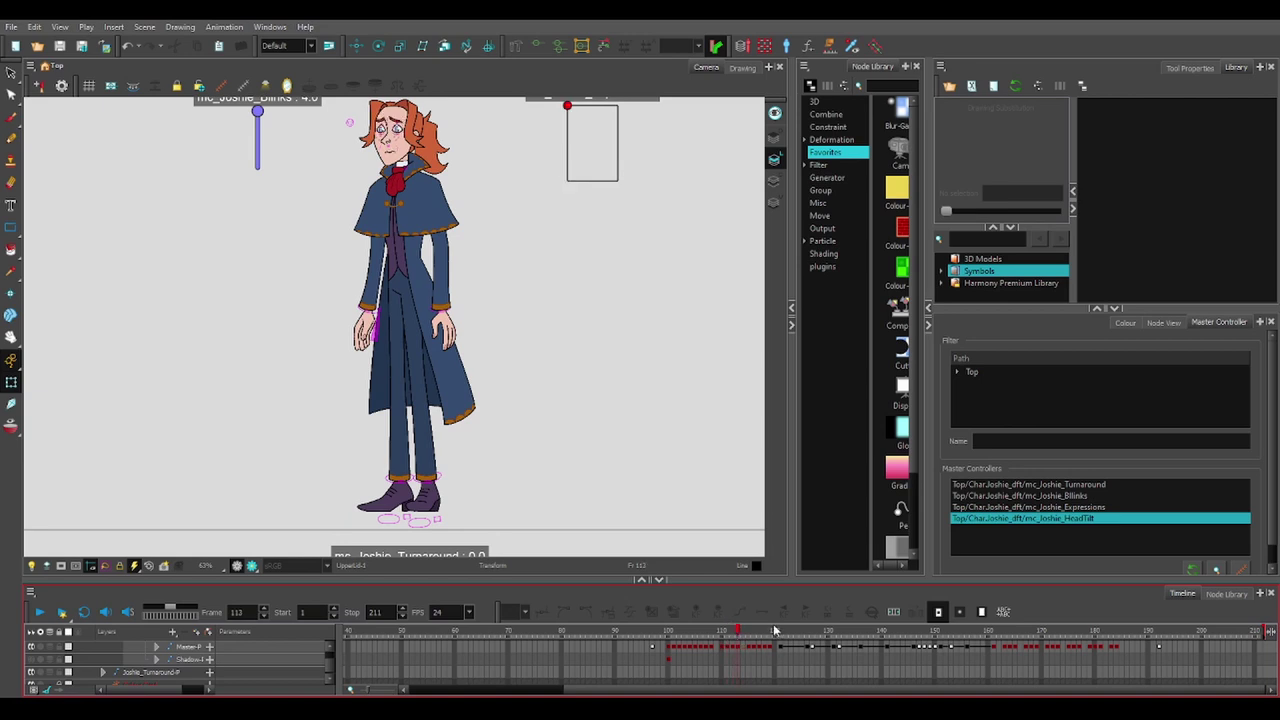
click(755, 635)
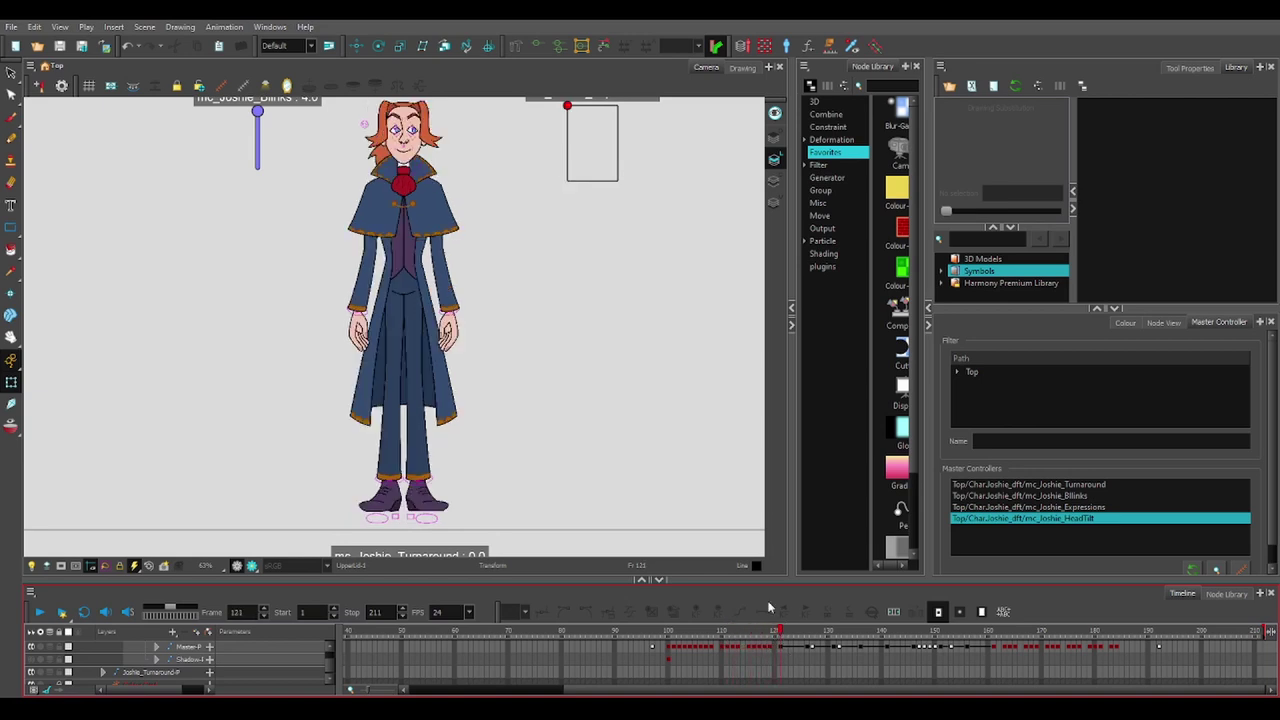
scroll(516, 500, down, 1)
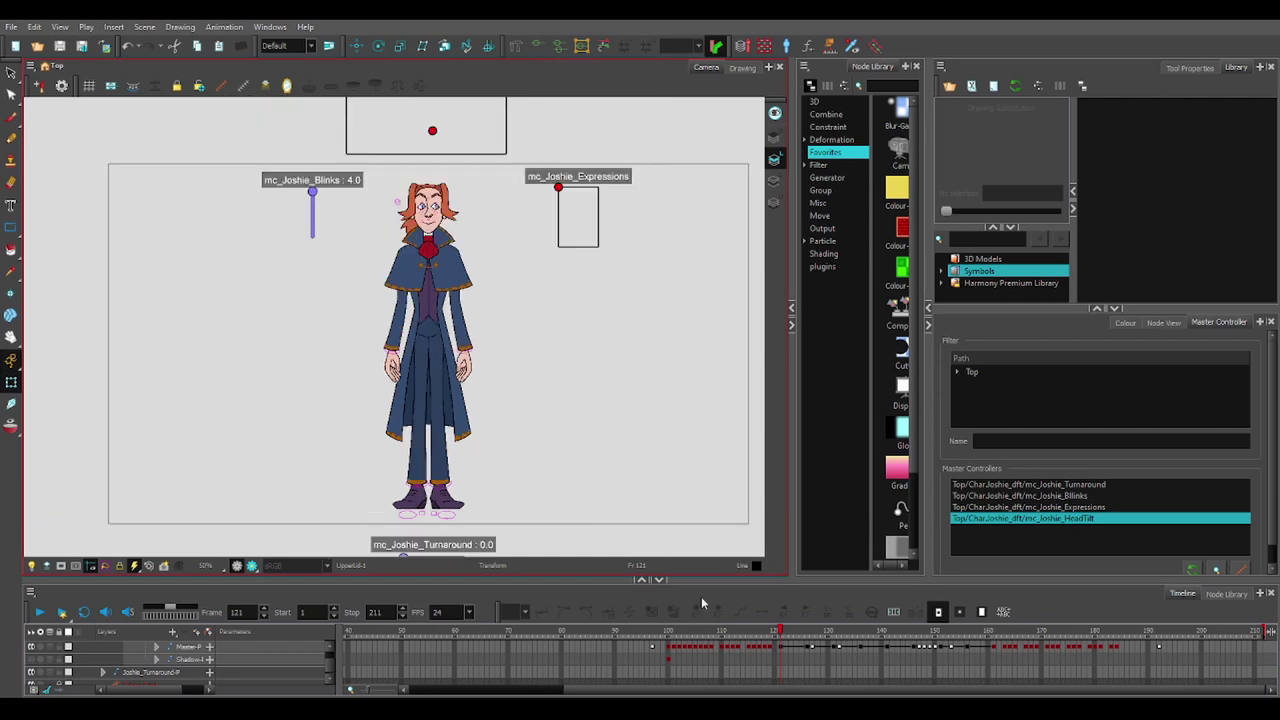
click(773, 636)
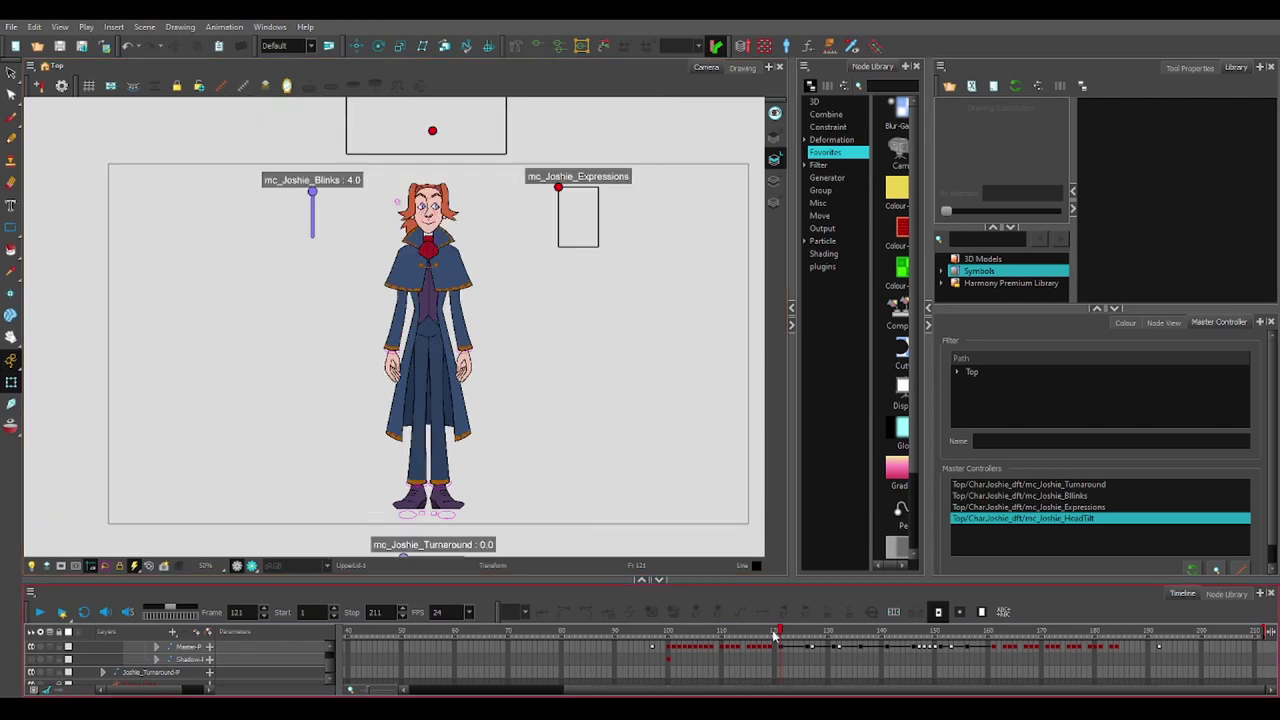
drag(780, 632, 904, 657)
drag(988, 662, 917, 672)
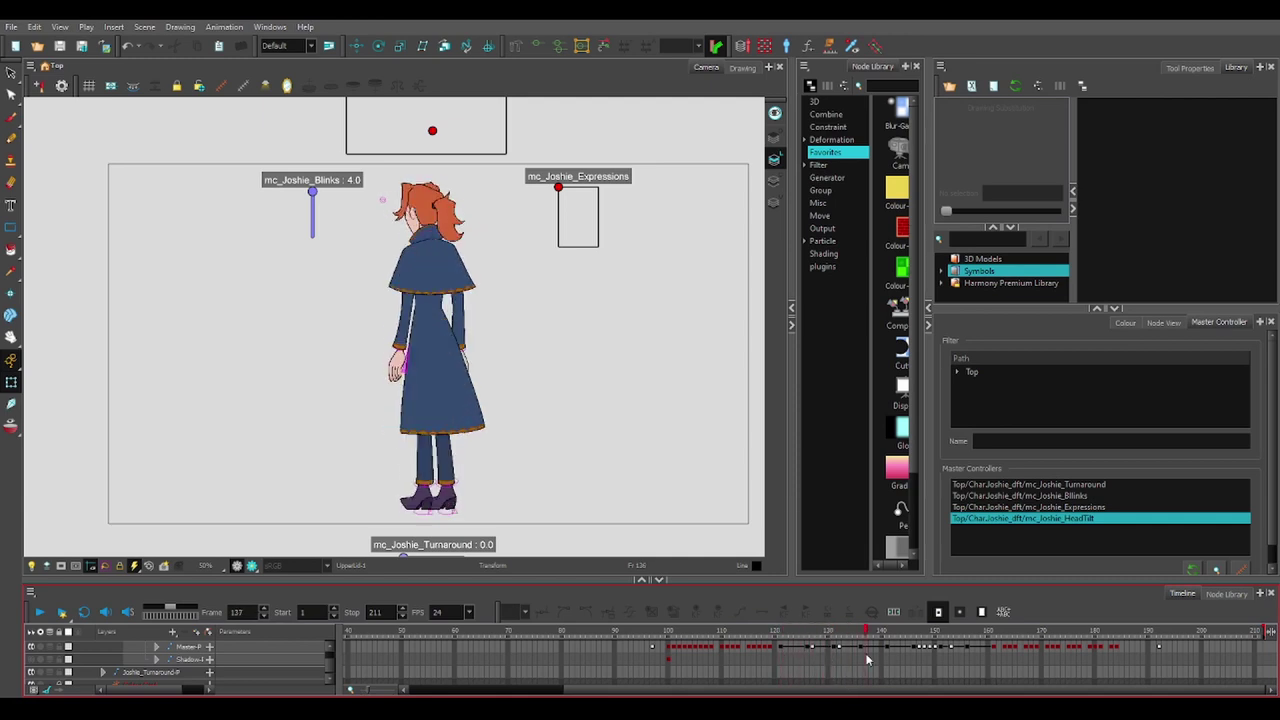
drag(964, 674, 913, 676)
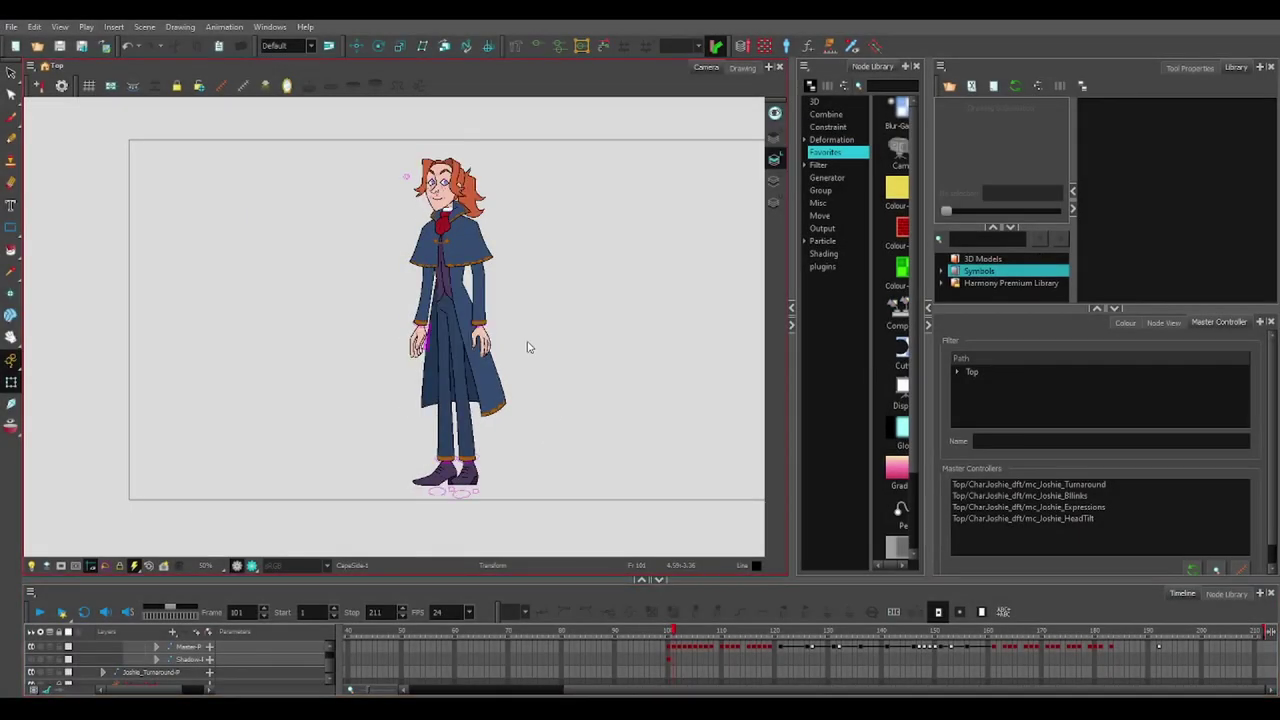
- Step forward frame by frame from frame 101 to review the character's poses
key(period)
key(period)
key(period)
key(period)
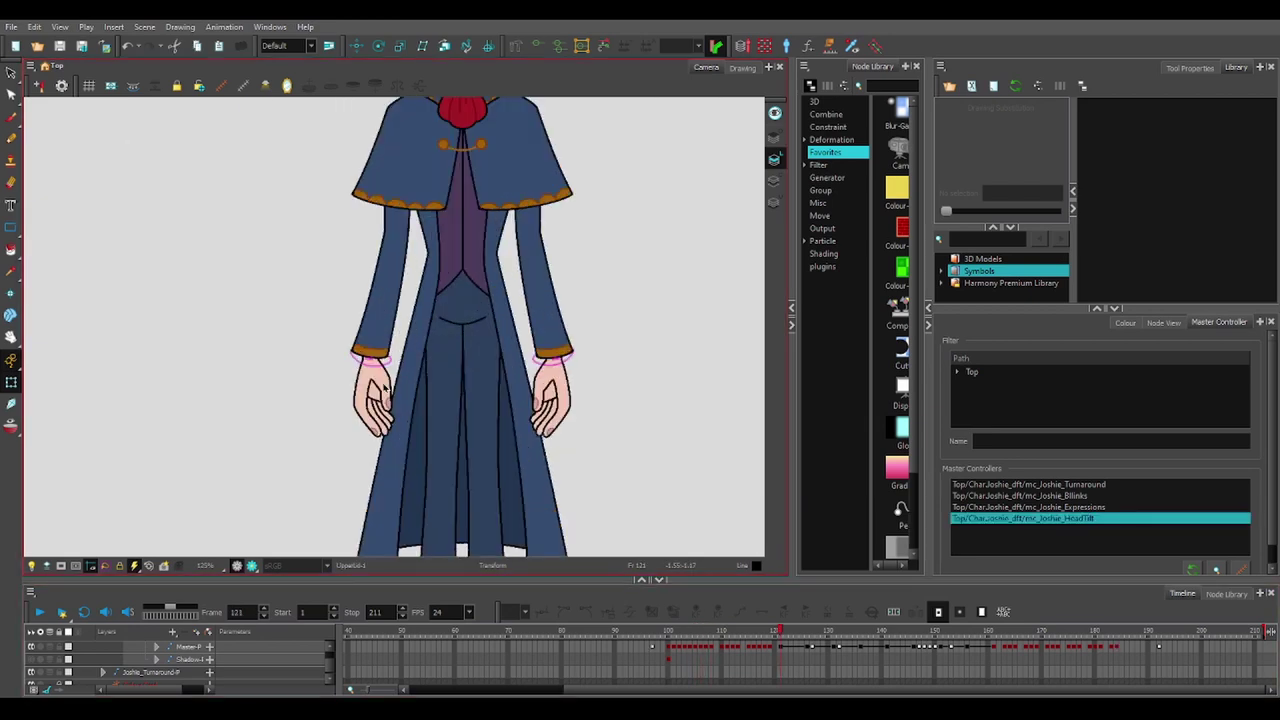
- At frame 121, raise the Hand_OL arm out to the side and curve its sleeve cuff with the CuffCutter deformation points
click(384, 389)
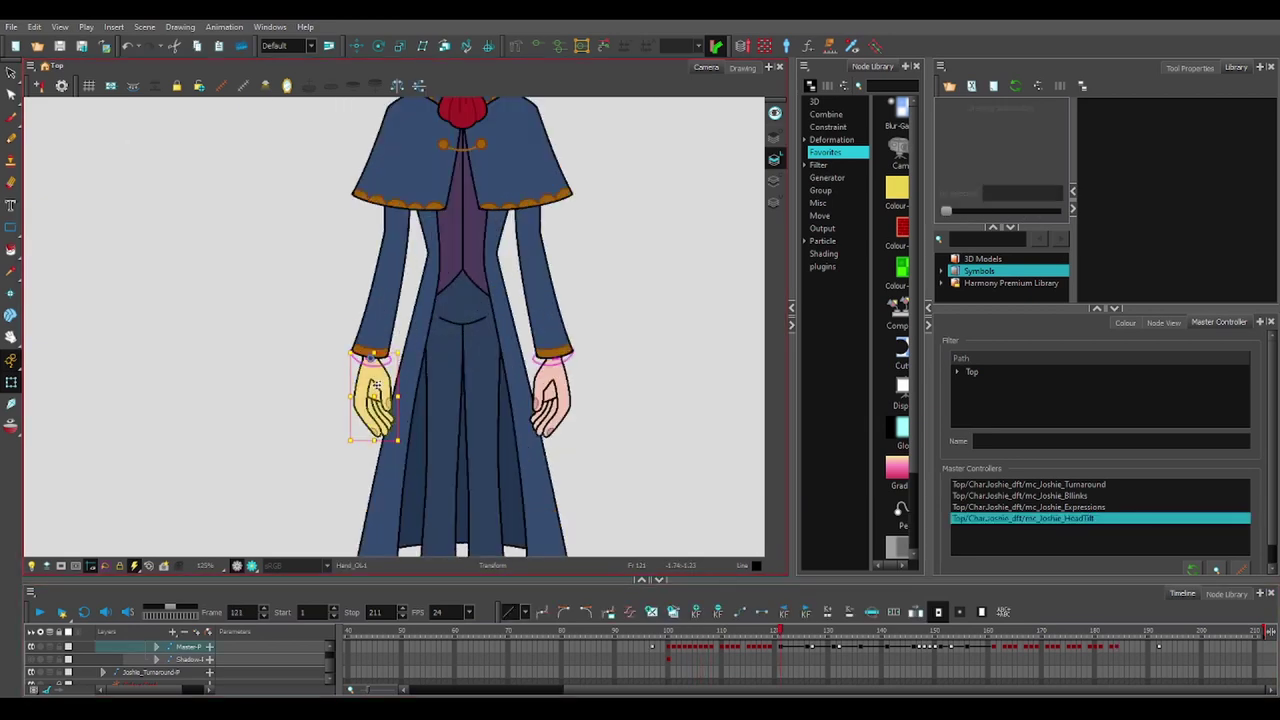
key(b)
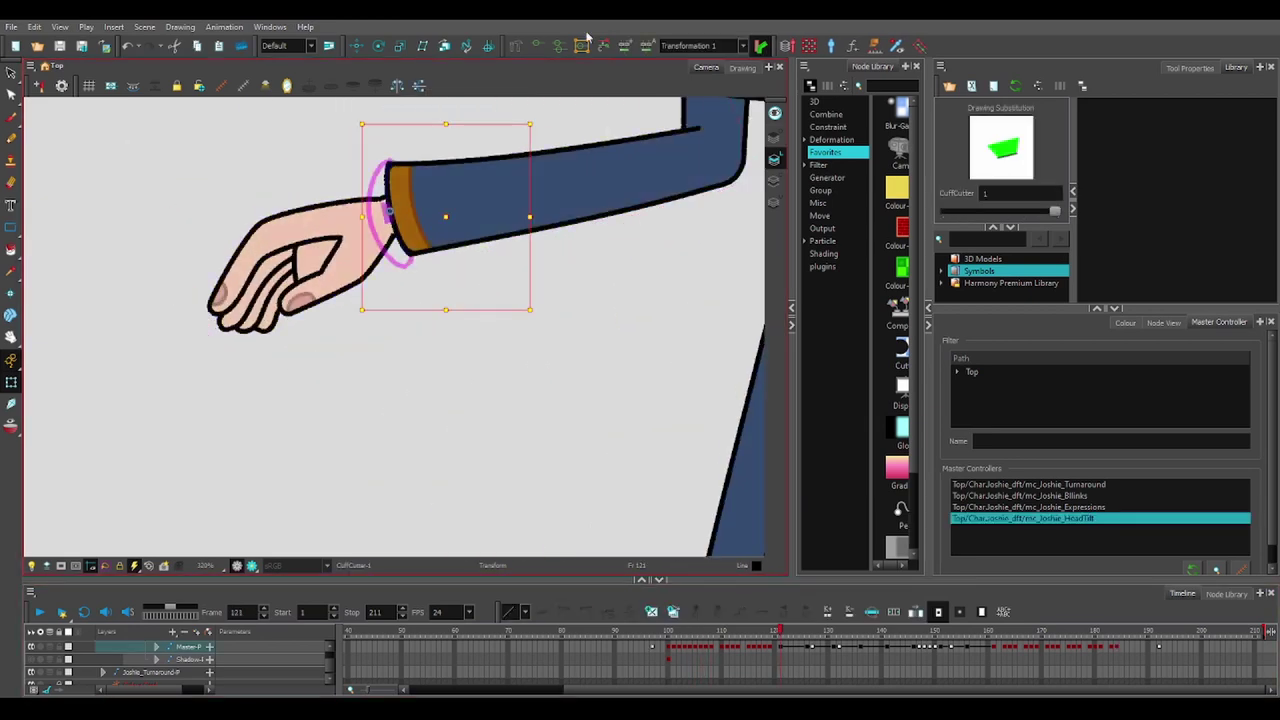
click(537, 45)
click(379, 194)
mouse_move(391, 236)
mouse_down()
mouse_move(423, 217)
mouse_move(408, 237)
mouse_up()
click(420, 200)
click(537, 45)
- Try drawing 6 for the Hand_OL hand, restore the earlier drawing, and shift the CuffInside piece toward the sleeve
click(396, 255)
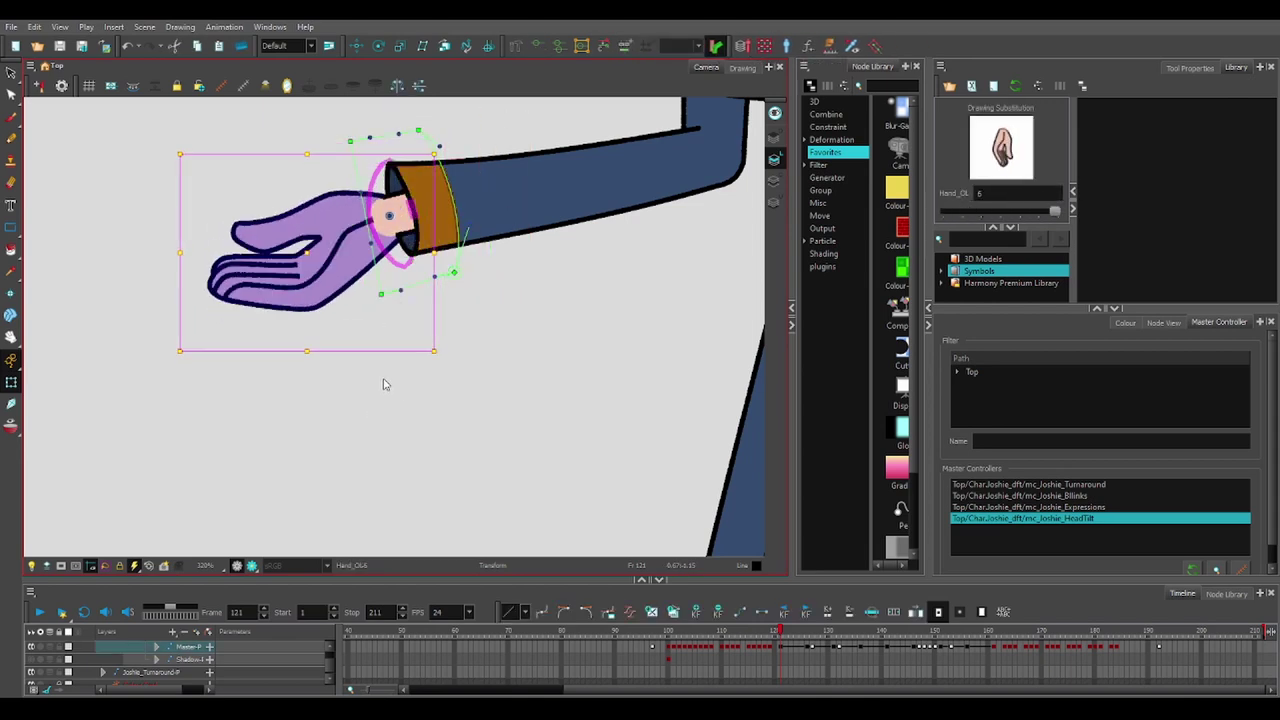
click(415, 272)
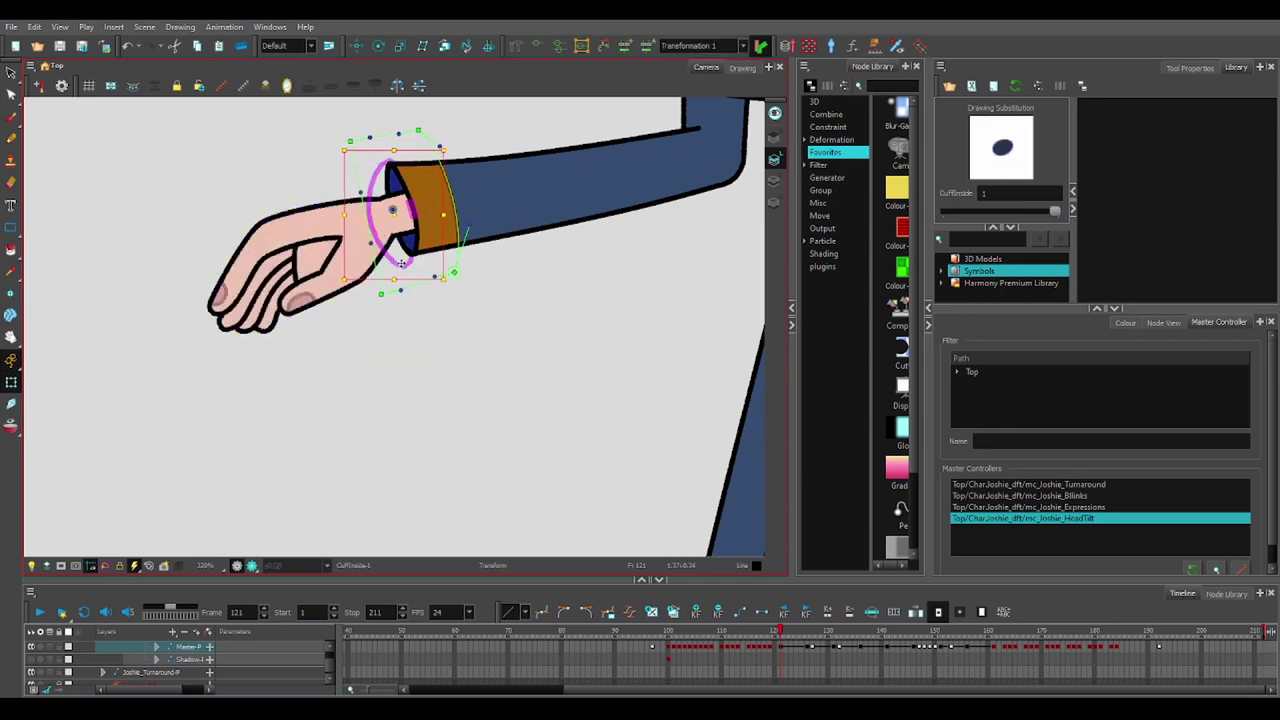
key(ctrl+z)
key(ctrl+z)
key(ctrl+z)
key(ctrl+z)
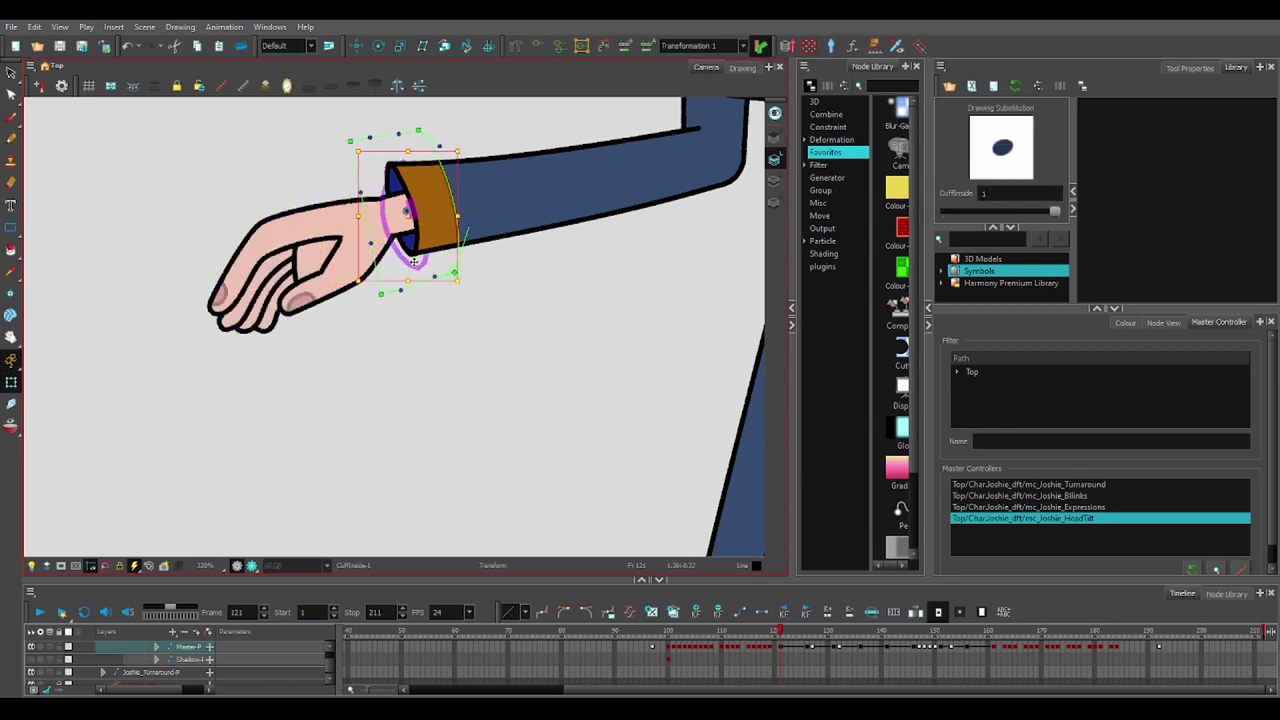
- Curve one trouser cuff upward with the PantCuffCutter deformation points and adjust the PantInside piece behind it
scroll(485, 306, down, 4)
drag(509, 314, 420, 110)
scroll(506, 378, up, 3)
click(506, 378)
key(shift+F11)
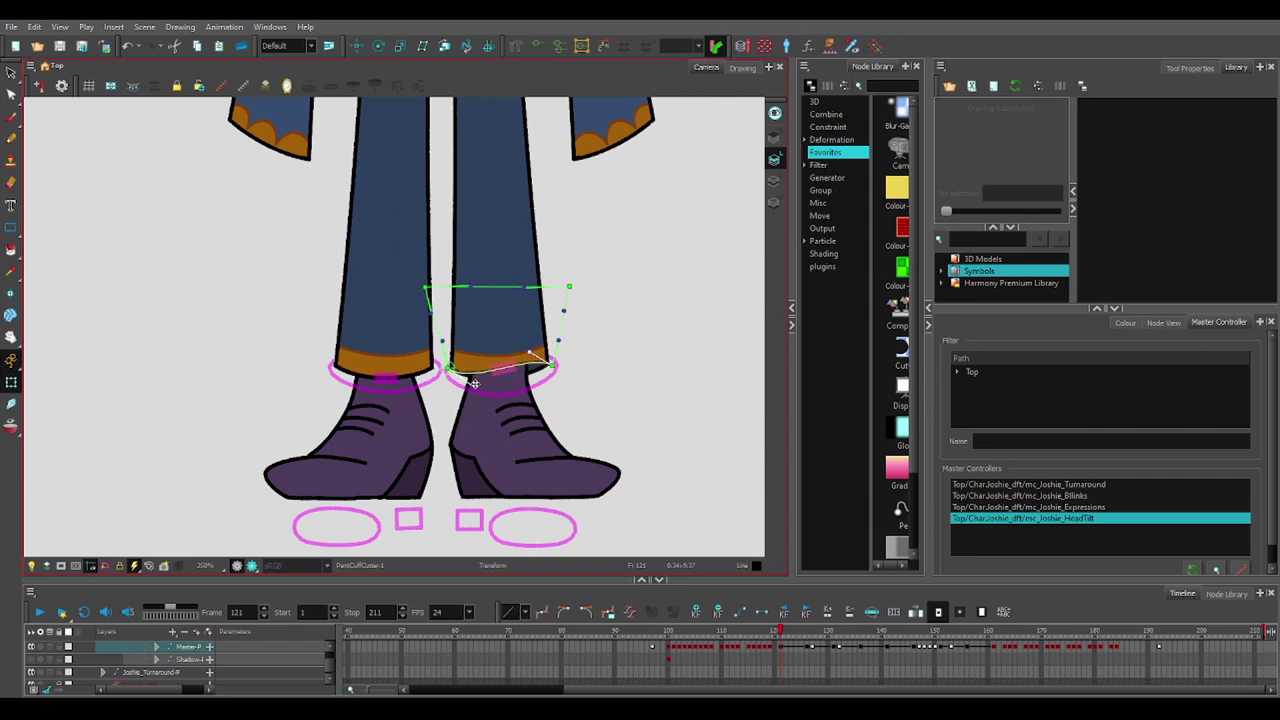
click(530, 360)
key(shift+F11)
drag(485, 362, 467, 332)
click(536, 368)
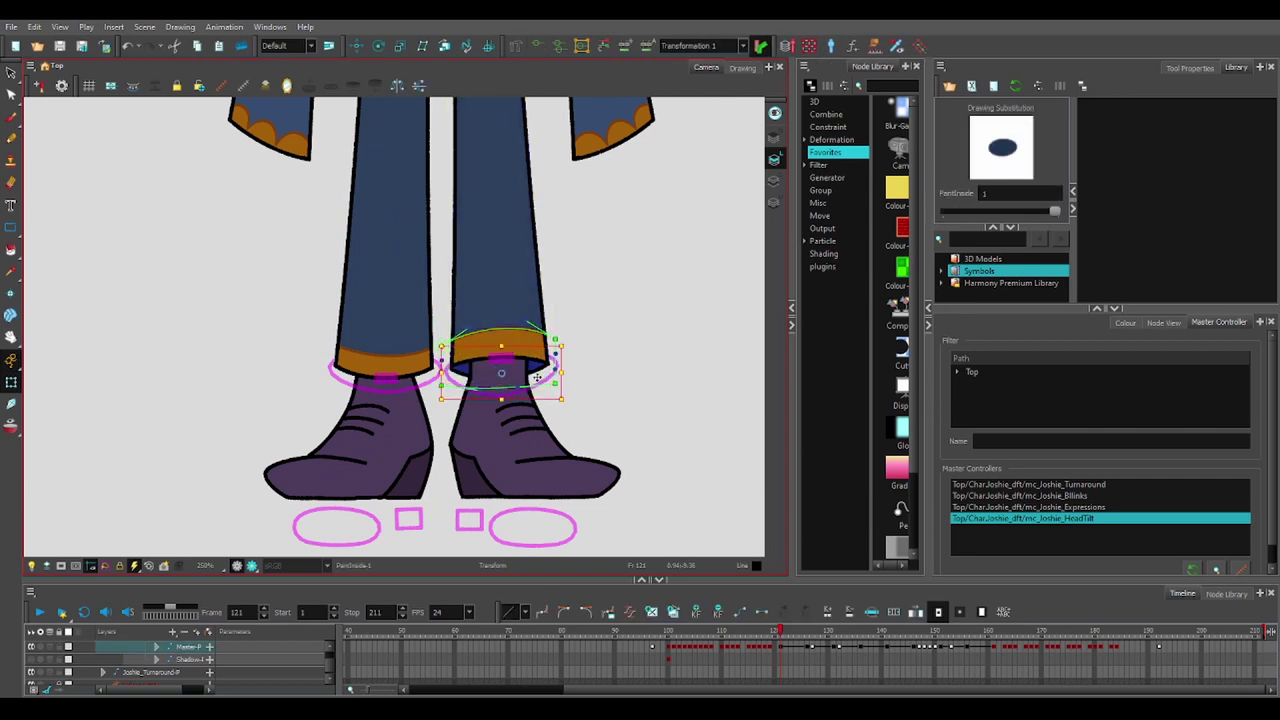
mouse_move(536, 370)
mouse_down()
mouse_move(546, 400)
mouse_move(541, 384)
mouse_up()
- Try transforming the whole foot below the reshaped trouser cuff, and undo the change
click(546, 427)
key(1)
click(549, 431)
key(b)
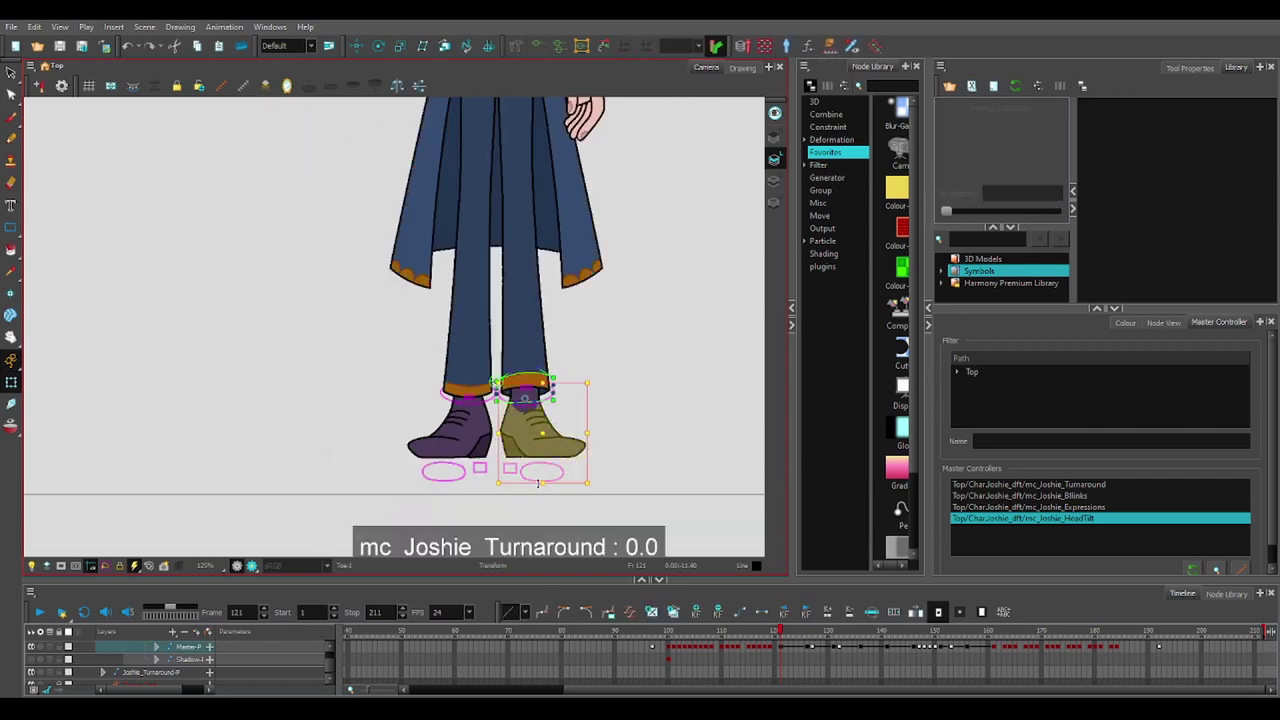
drag(590, 470, 542, 492)
key(ctrl+z)
- Raise the UnderFoot piece to the same shoe's sole and shape its edge with its deformation points
click(552, 447)
click(546, 465)
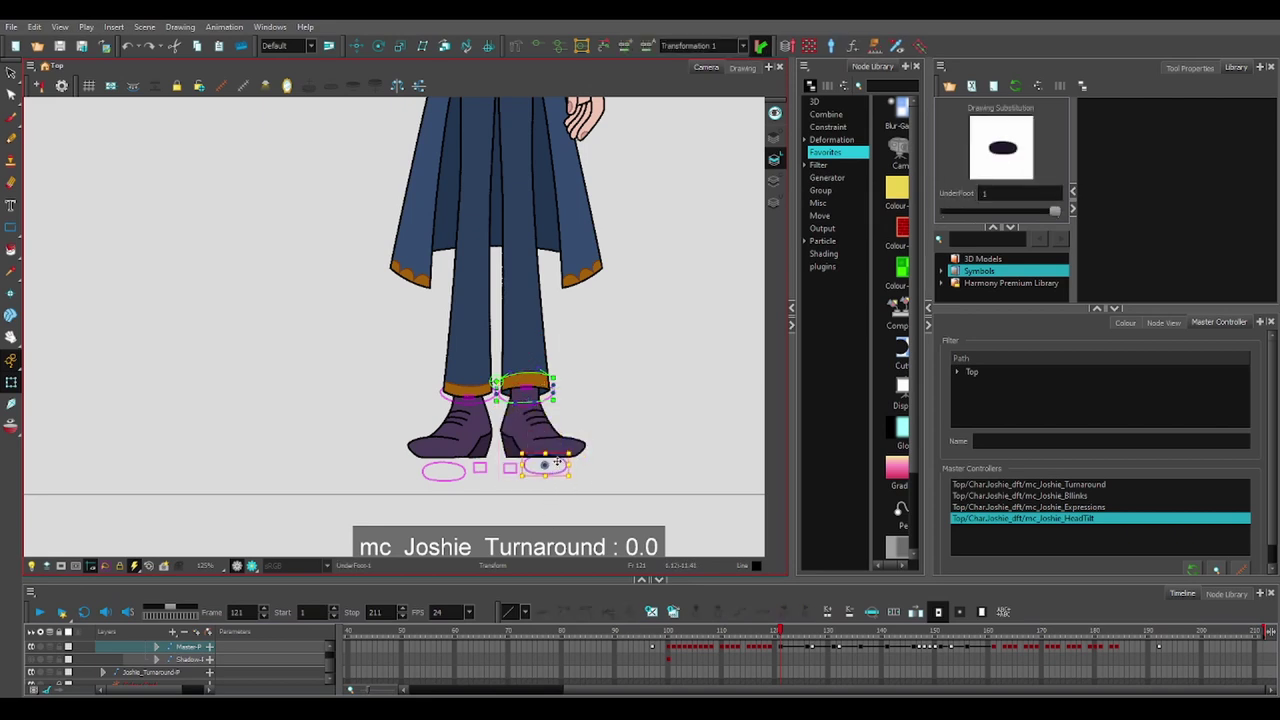
key(shift+F11)
key(2)
scroll(566, 441, up, 3)
- Move the HeelUnderFoot piece up beneath the same shoe's heel and show its deformation points
click(423, 517)
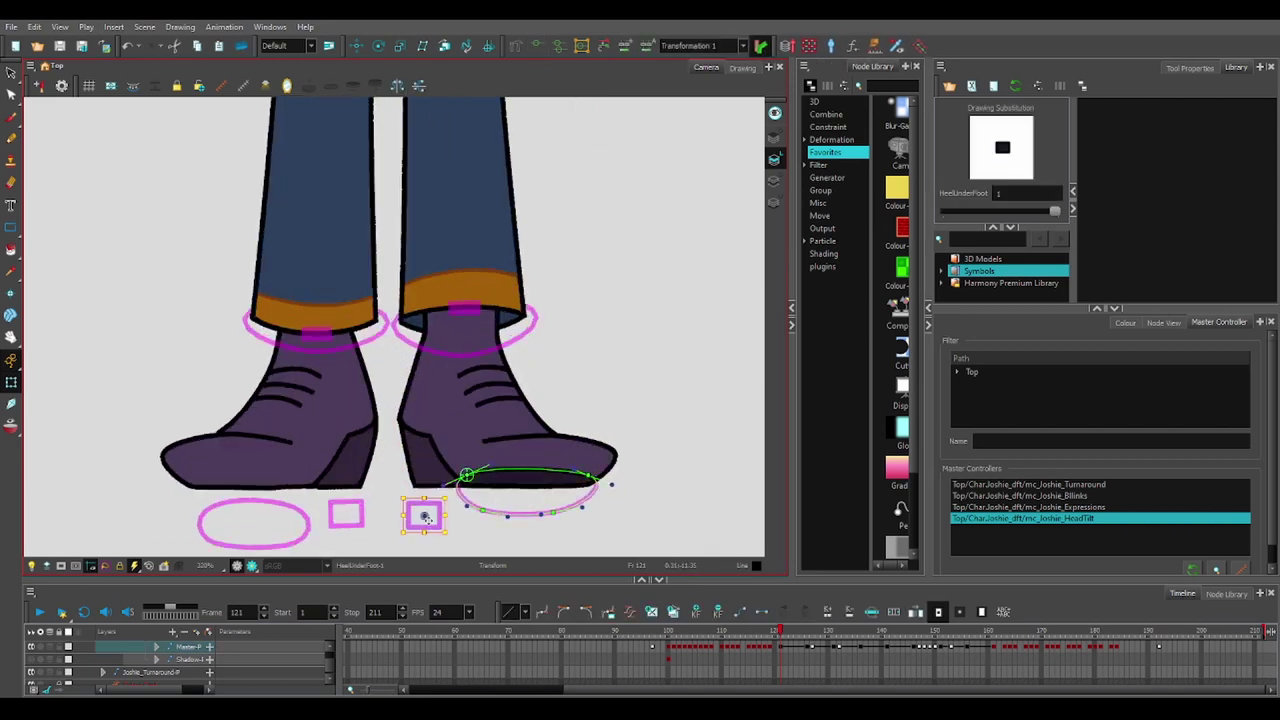
drag(423, 517, 430, 490)
click(587, 136)
scroll(520, 416, down, 4)
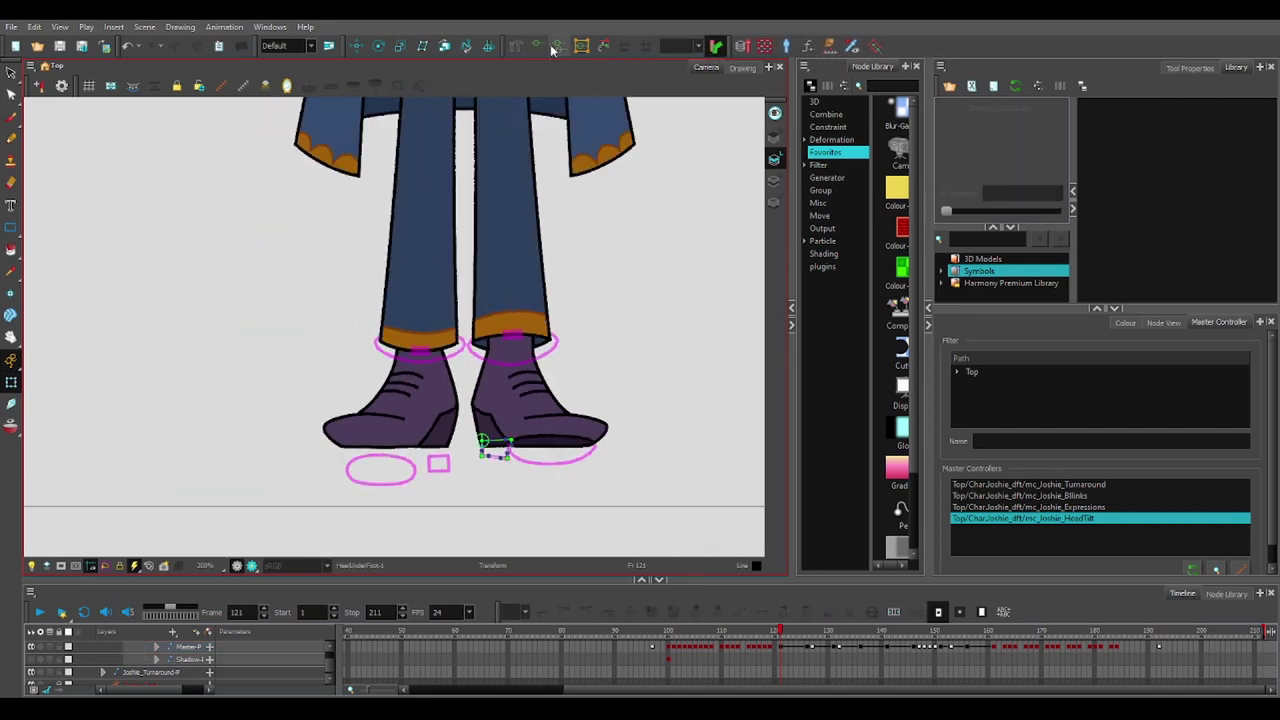
- Try swinging the leg from its parent levels, undo the move, and select the group holding both legs
click(497, 391)
key(b)
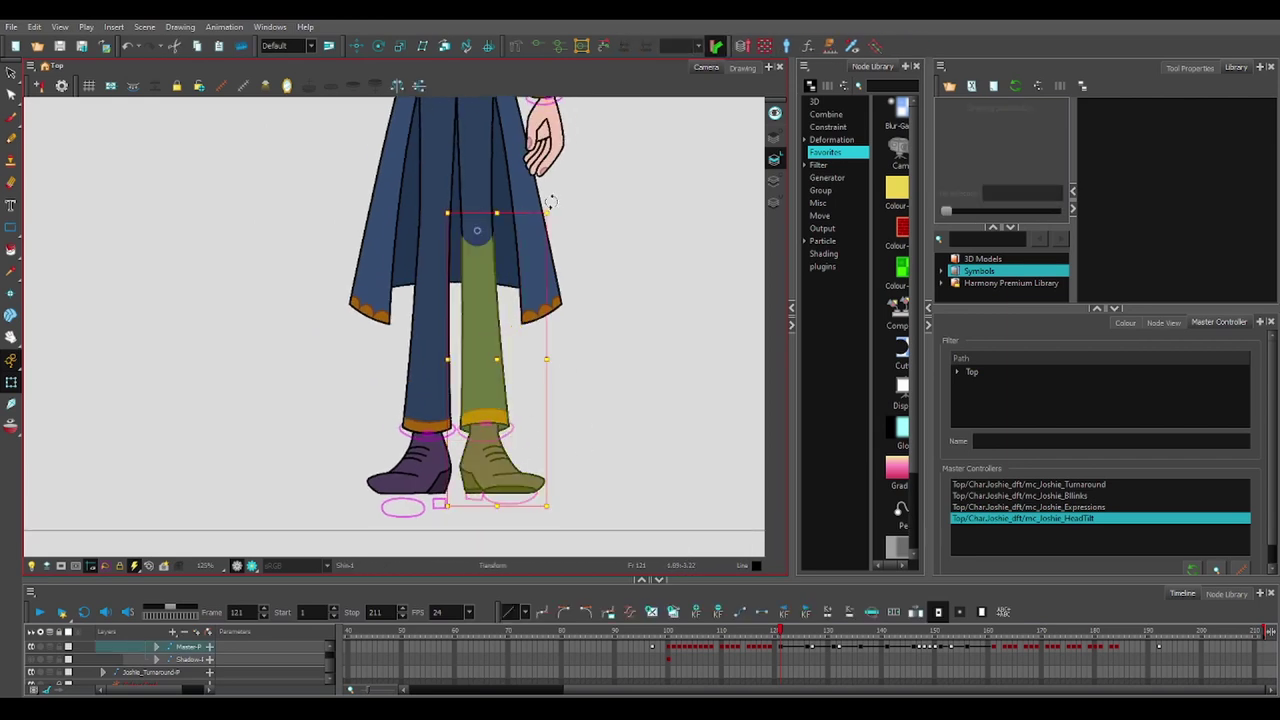
drag(550, 510, 236, 398)
key(b)
drag(523, 405, 625, 305)
scroll(590, 290, down, 5)
key(space)
drag(638, 231, 585, 262)
key(ctrl+z)
key(b)
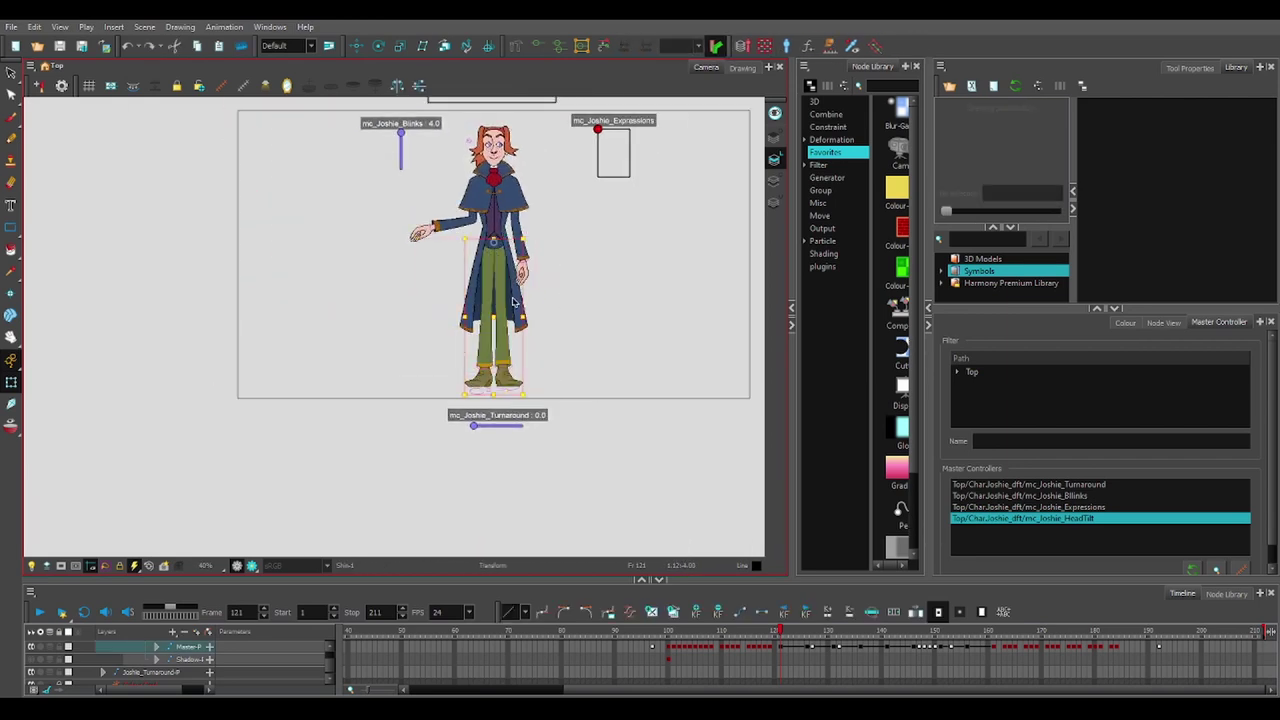
- Try adjusting the cape's side with its deformation points on frame 121, undo the change, and select the lowered hand
key(b)
key(b)
key(space)
drag(552, 163, 555, 198)
scroll(555, 198, up, 4)
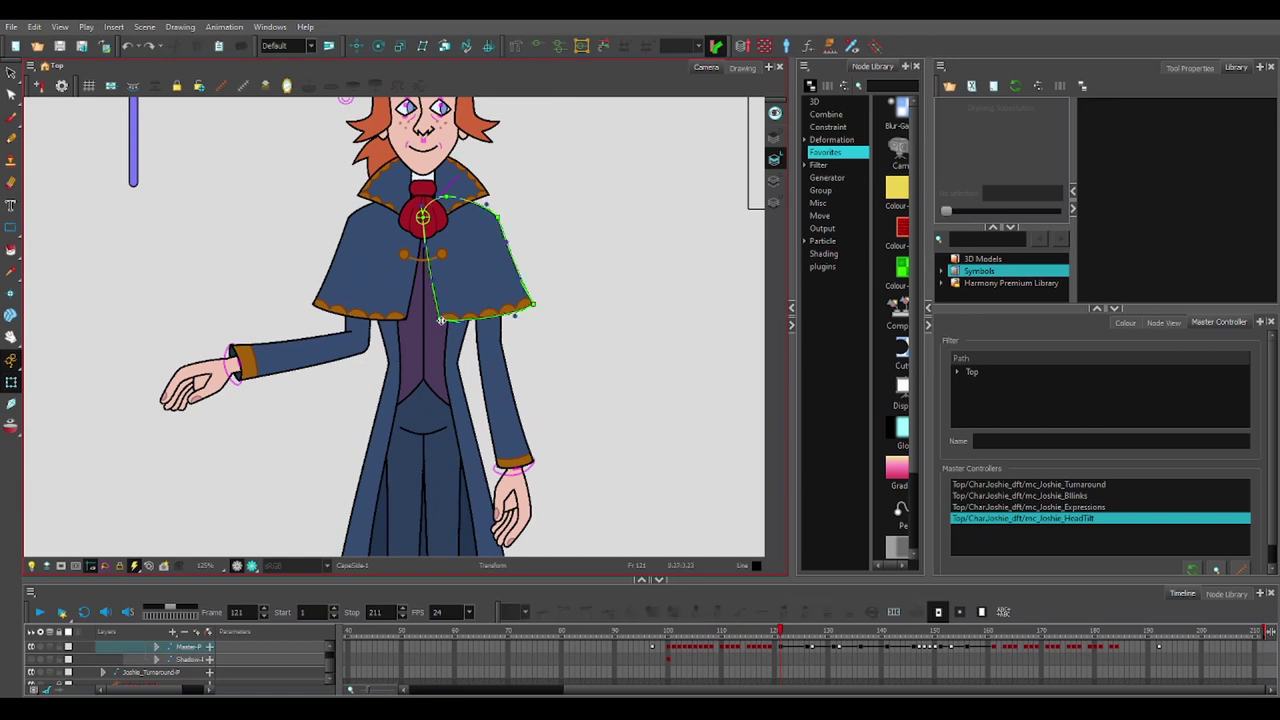
click(510, 290)
key(ctrl+z)
key(ctrl+z)
click(510, 490)
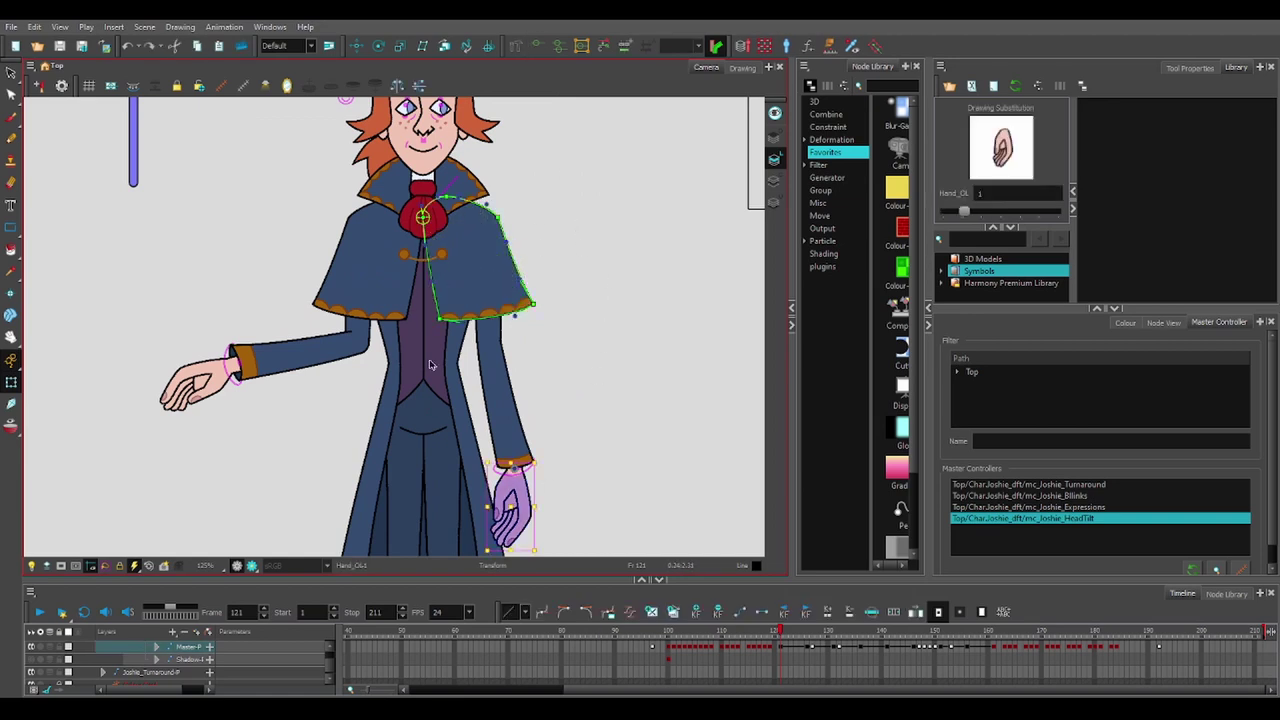
- Try transforming the torso from successively higher parent levels, and undo each move
click(430, 362)
key(b)
key(b)
key(b)
drag(683, 243, 708, 342)
key(ctrl+z)
key(b)
scroll(473, 425, down, 2)
drag(606, 505, 617, 320)
key(ctrl+z)
- Select the mouth on frame 121 and swap it to drawing substitution 2
key(Escape)
key(2)
key(2)
click(433, 331)
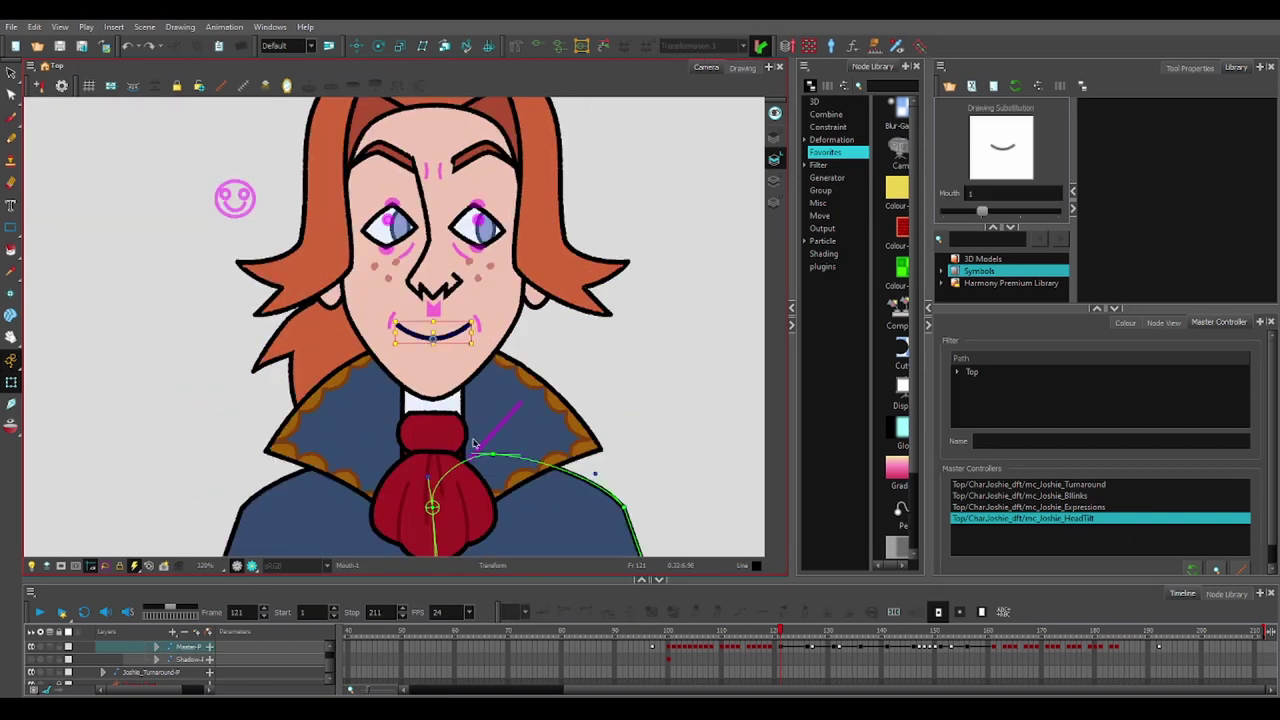
key(])
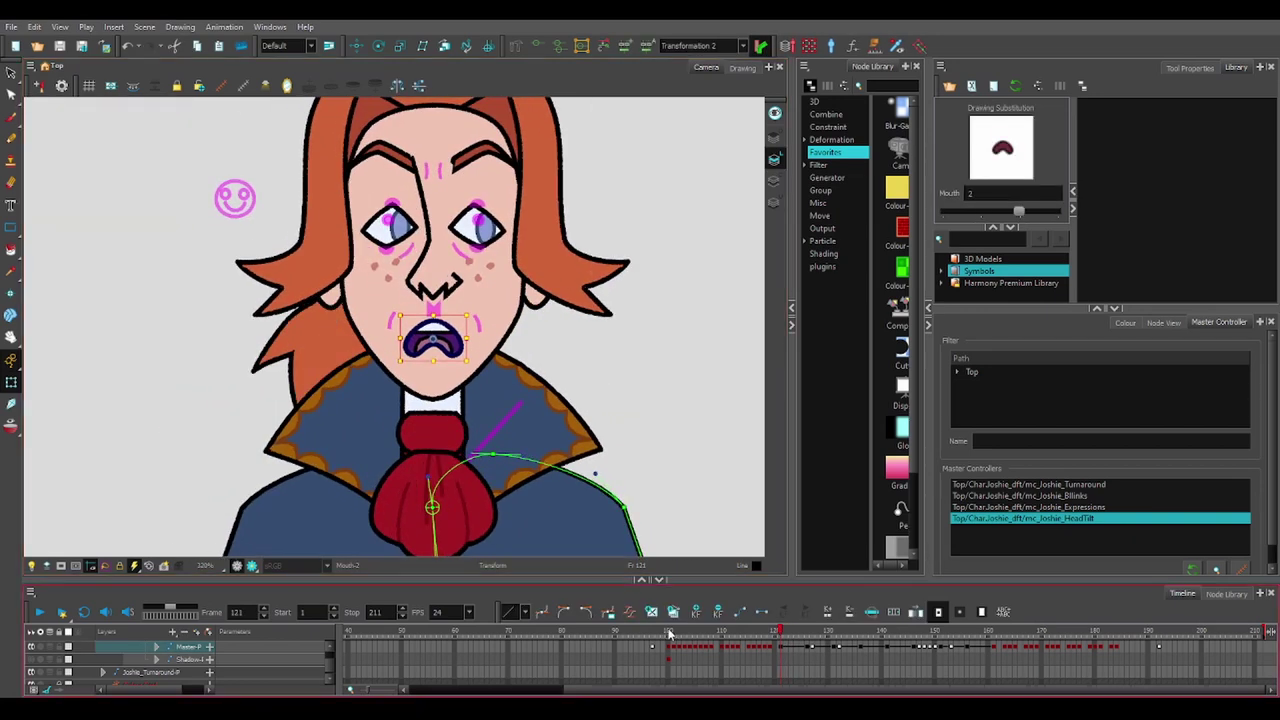
- Go to the profile pose on frame 102 and swap its mouth to drawing substitution 3
click(678, 631)
key(])
key(])
scroll(294, 339, up, 2)
- Reposition the teeth and tongue pieces inside the profile pose's mouth
click(294, 339)
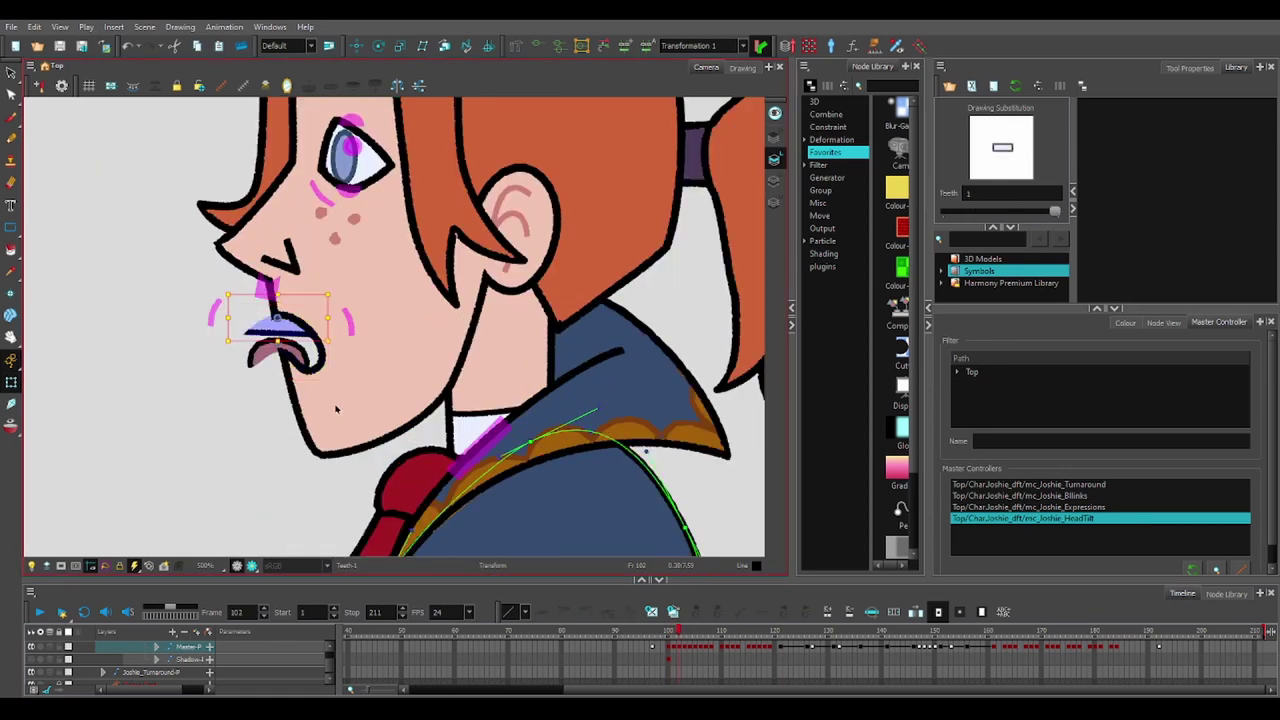
shift+click(246, 350)
drag(246, 350, 292, 345)
click(282, 491)
scroll(283, 486, down, 2)
- Switch the profile mouth back to drawing substitution 1 and return to the front pose on frame 100
click(289, 391)
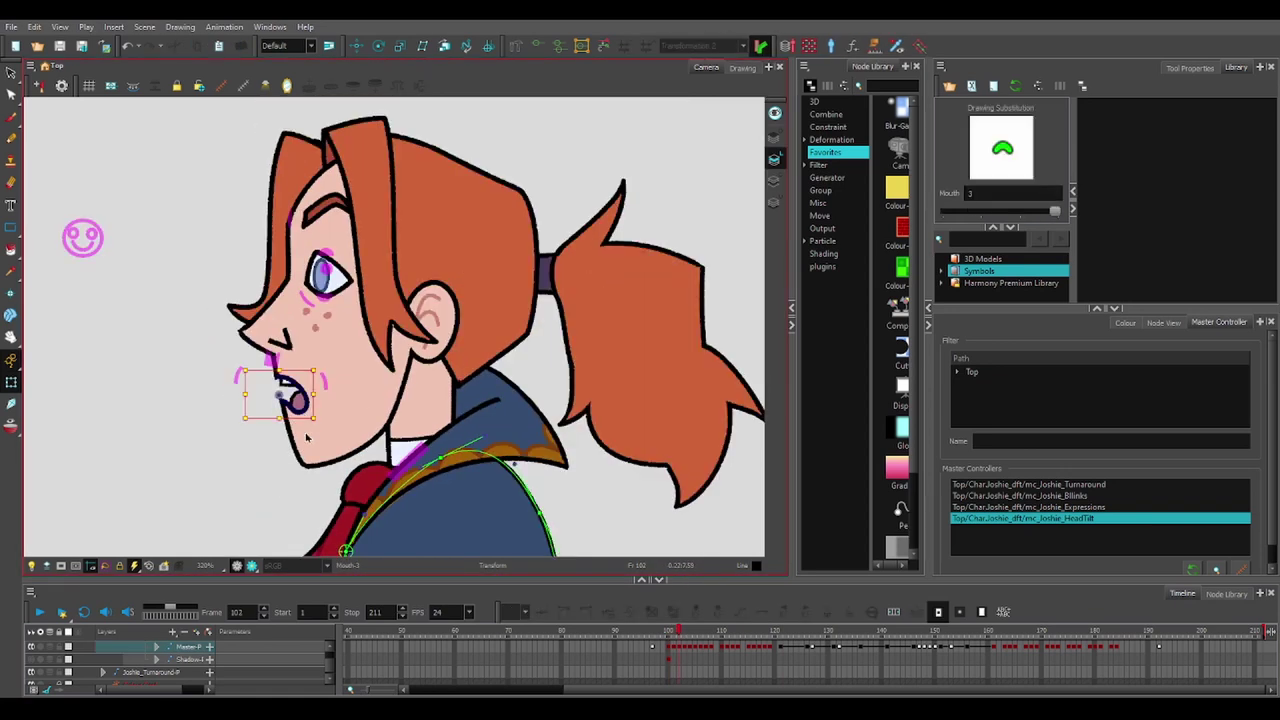
key([)
key([)
click(269, 498)
scroll(647, 318, down, 3)
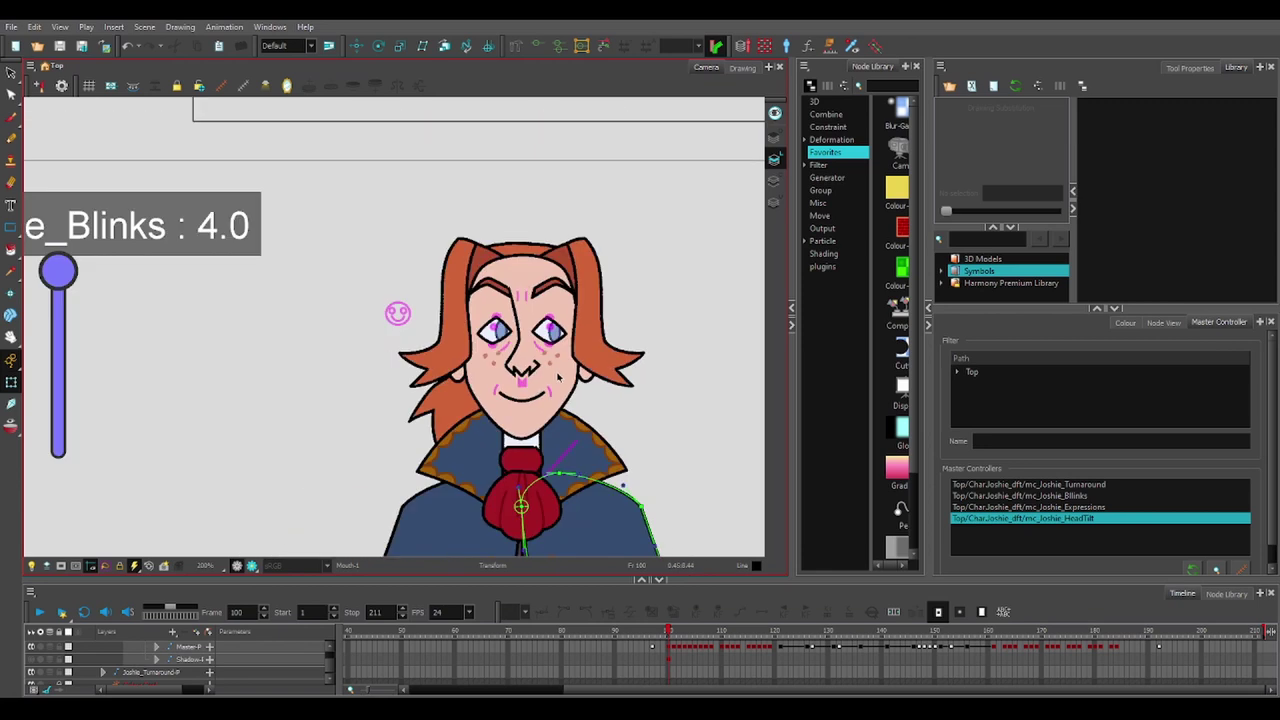
- Try lowering the inner end of one eyebrow on frame 100 with its deformation points
click(511, 250)
key(F11)
scroll(515, 248, up, 5)
drag(474, 265, 480, 295)
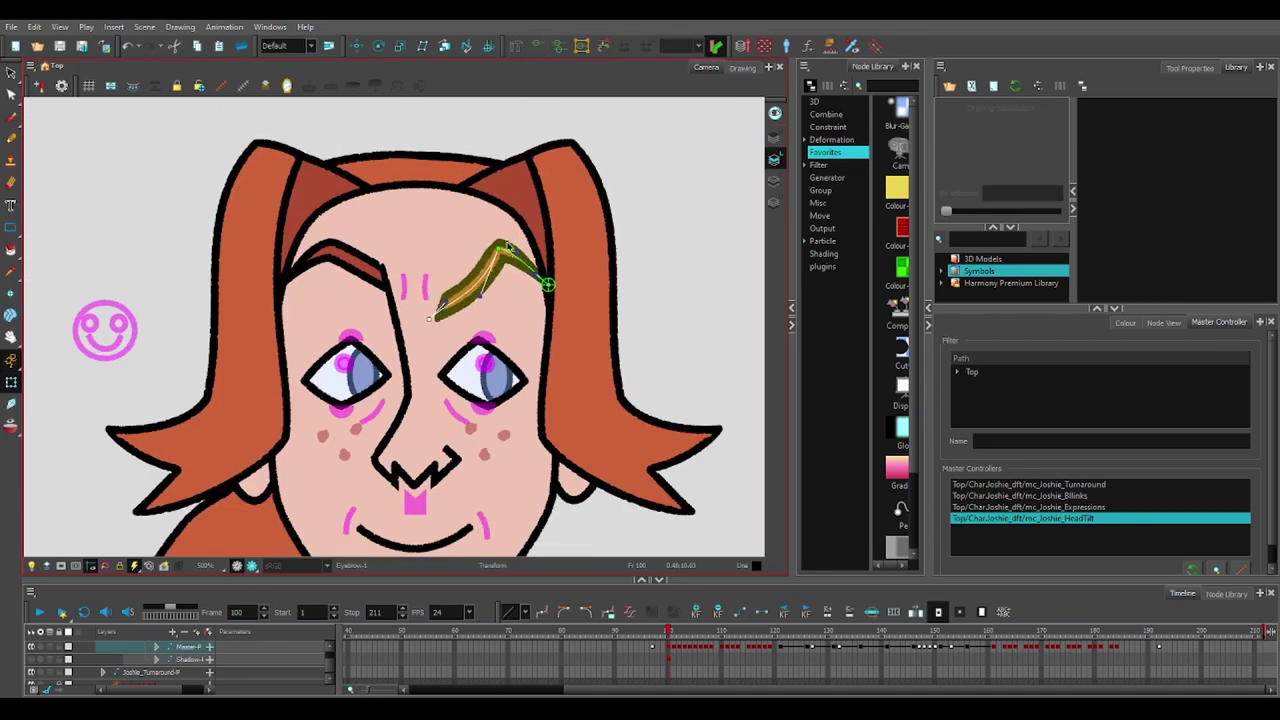
- Try moving the neighbouring EyebrowLine piece down beside the reshaped eyebrow's inner end
click(424, 287)
scroll(436, 330, up, 2)
drag(415, 261, 413, 300)
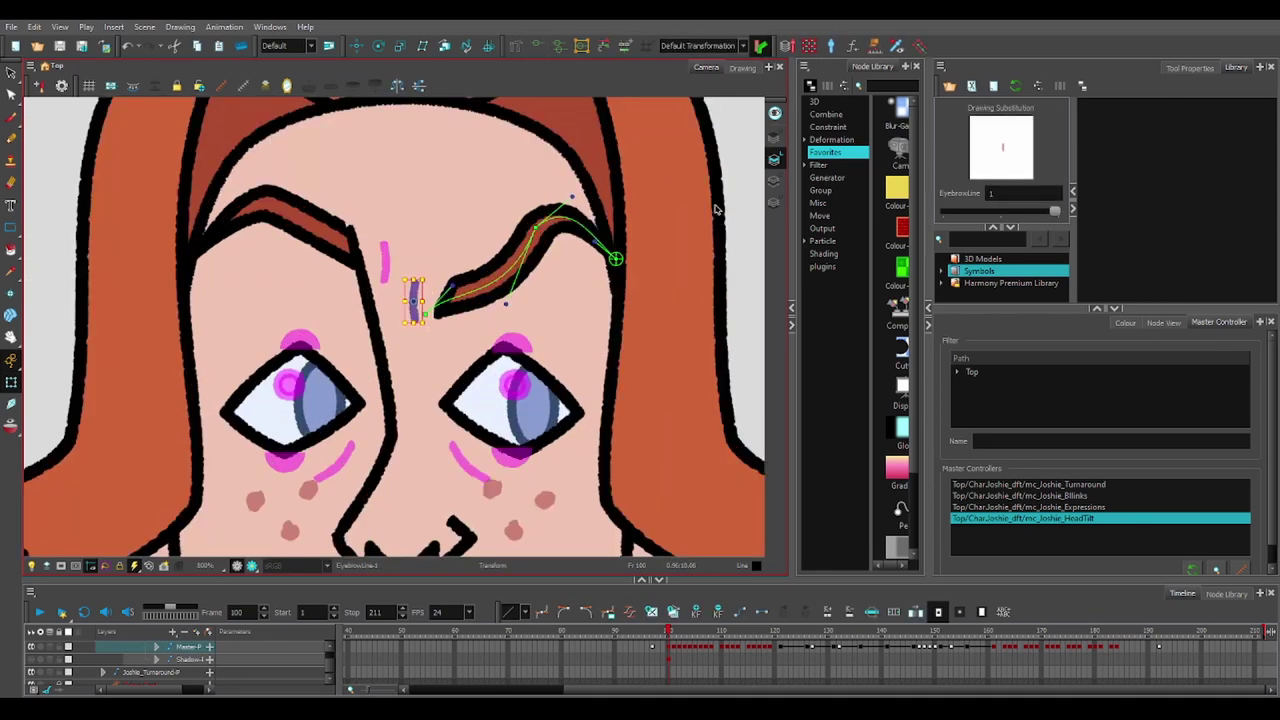
click(717, 209)
scroll(660, 194, down, 6)
scroll(641, 327, down, 4)
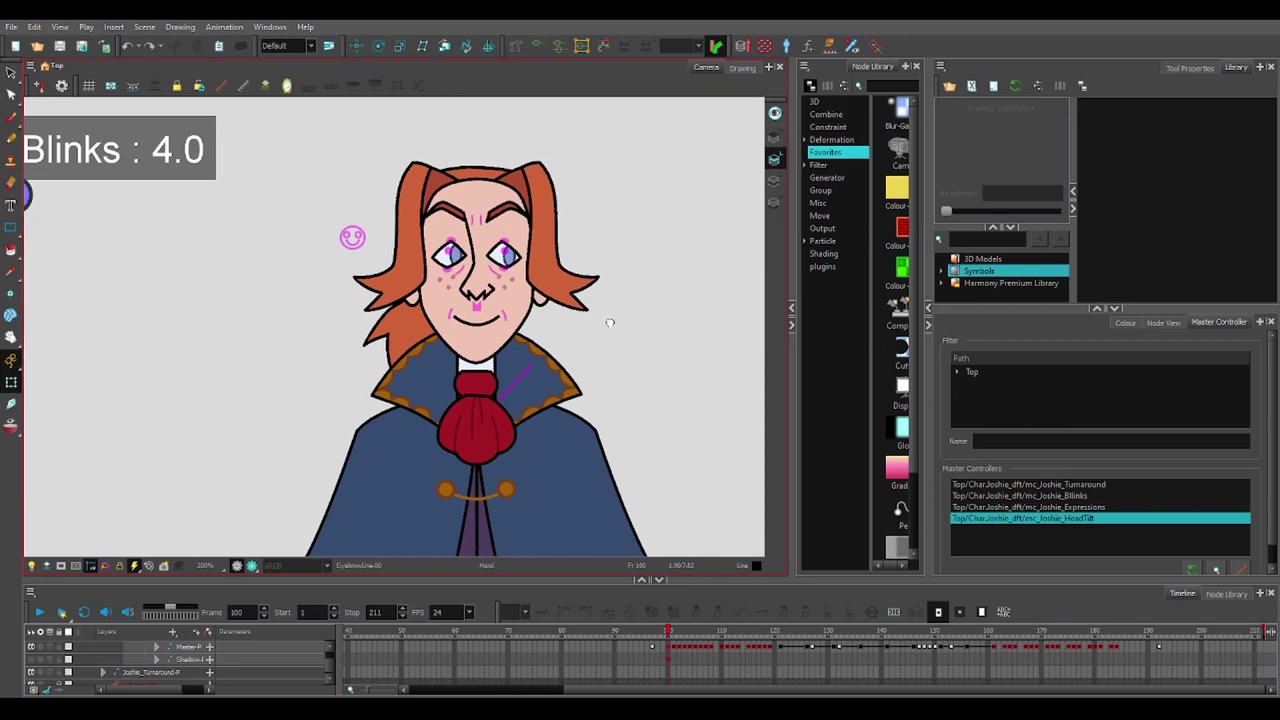
- Try moving the ponytail on the frame 101 pose, undo it, and advance to the back view on frame 104
scroll(467, 157, up, 4)
click(467, 157)
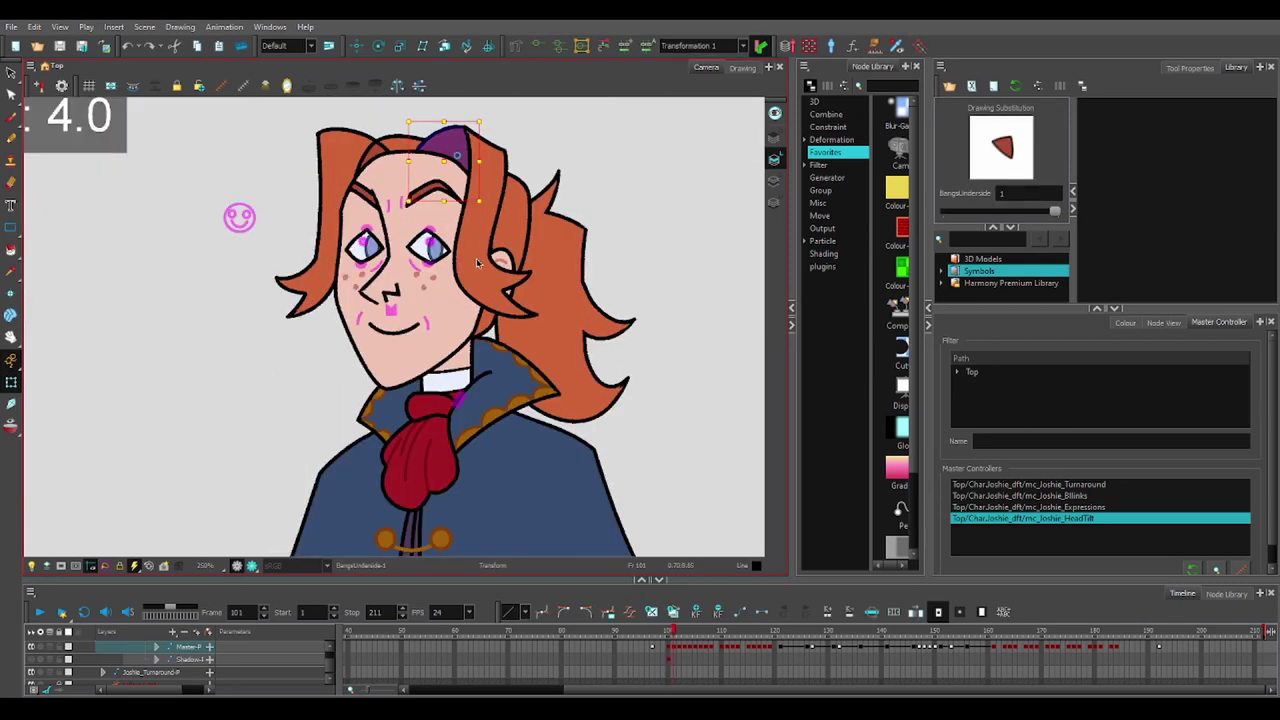
click(563, 294)
drag(676, 374, 735, 225)
key(ctrl+z)
key(period)
key(period)
key(period)
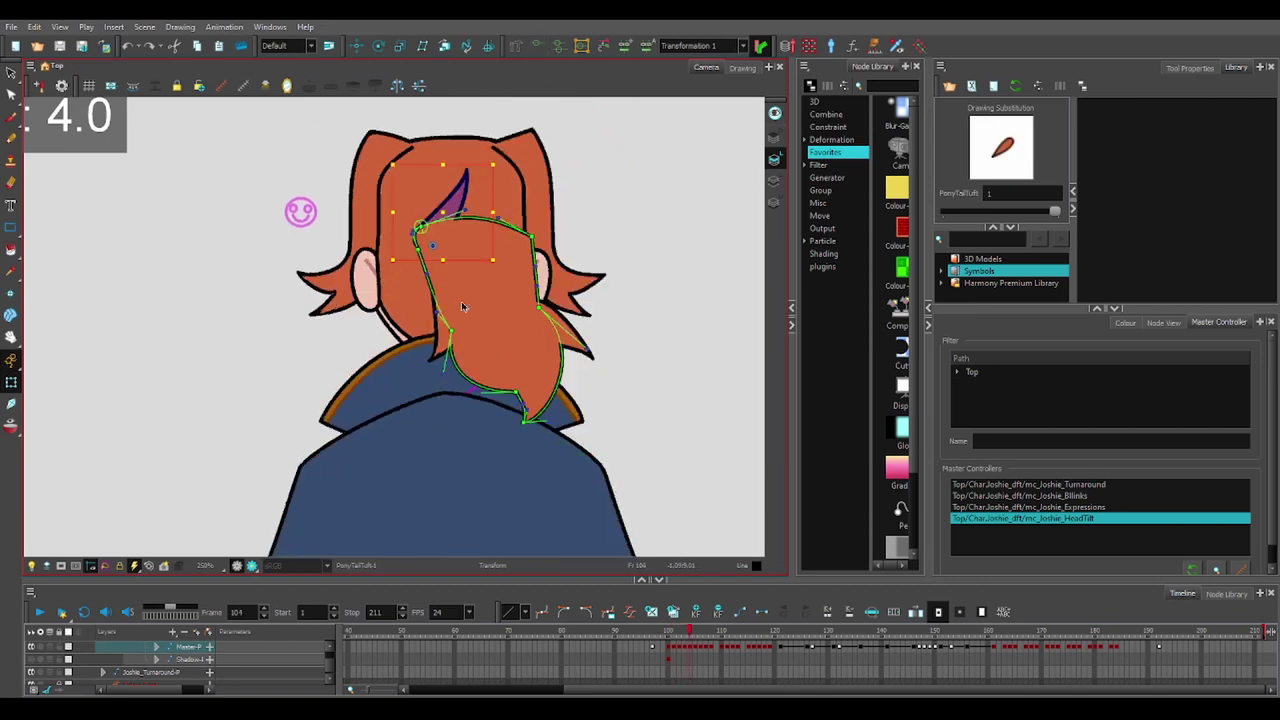
- Select the coat tail piece and go back and forth through the turnaround frames to examine the coat tails in each pose
scroll(534, 380, down, 4)
click(475, 330)
key(comma)
key(comma)
key(comma)
key(comma)
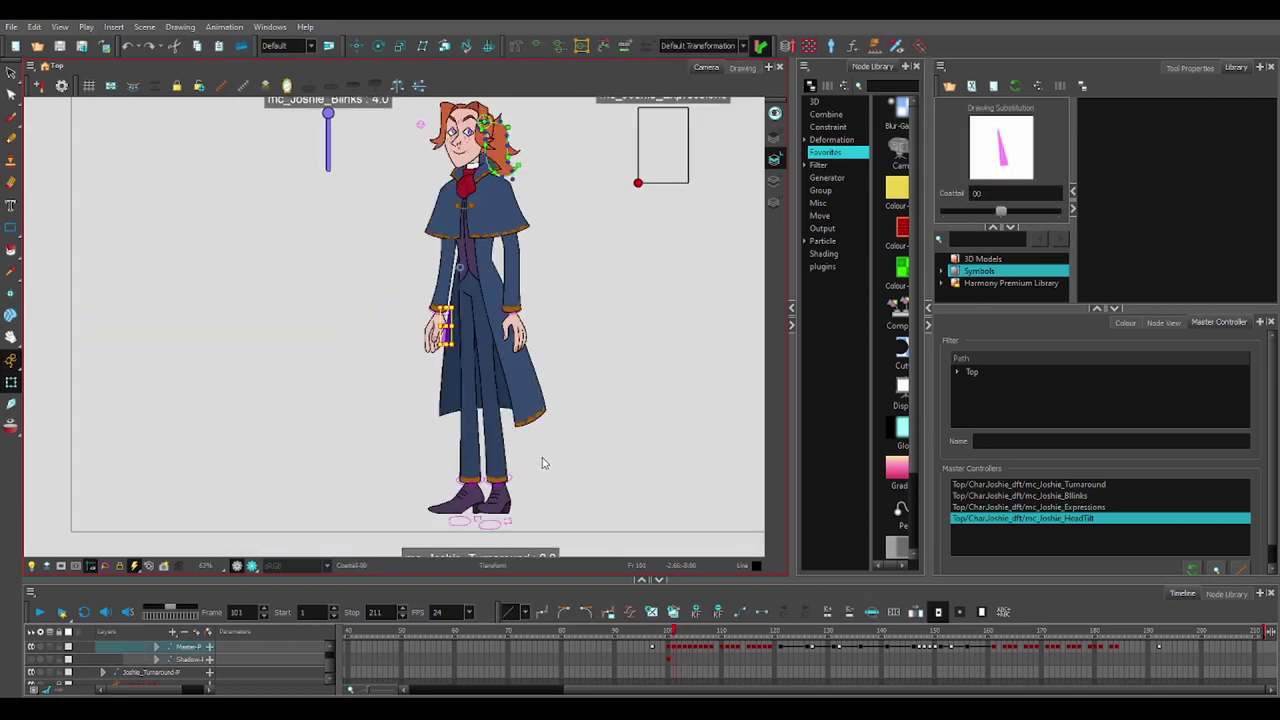
key(period)
key(period)
key(period)
key(period)
key(period)
key(period)
key(period)
key(comma)
key(comma)
key(comma)
key(comma)
key(comma)
key(comma)
key(comma)
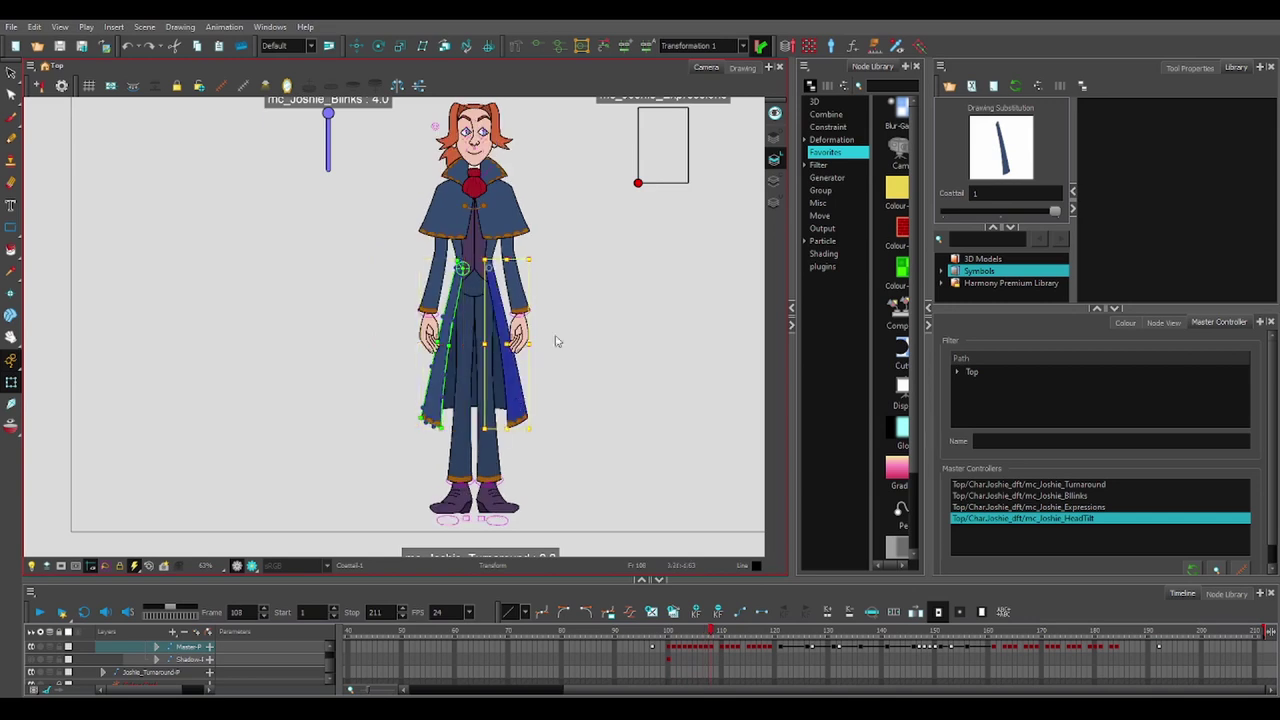
- Show the deformation points of the coat tail and coat back pieces across the turnaround poses, and return to frame 100
click(558, 48)
key(period)
key(period)
key(period)
key(period)
key(period)
key(period)
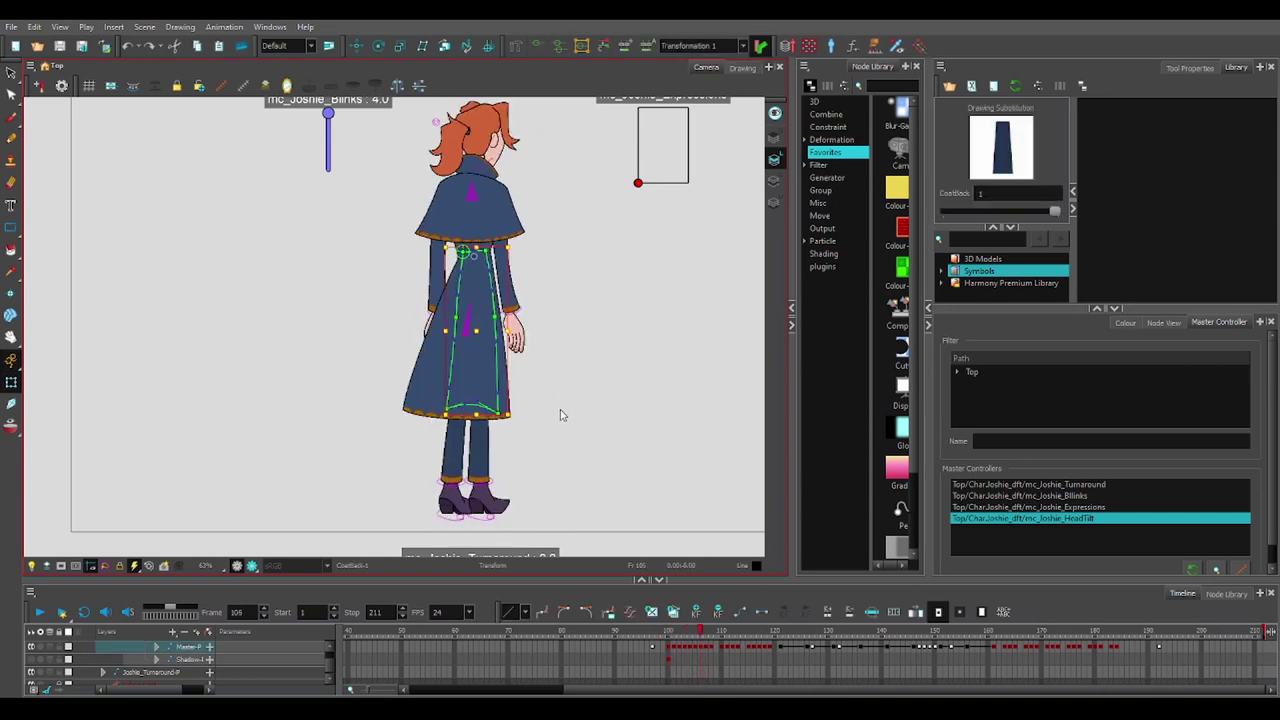
key(comma)
key(comma)
key(comma)
key(comma)
key(comma)
key(comma)
- Select the whole character's parent level, show all its deformation points, and examine them on the face, hair and tie
drag(565, 404, 533, 461)
key(b)
key(b)
click(558, 46)
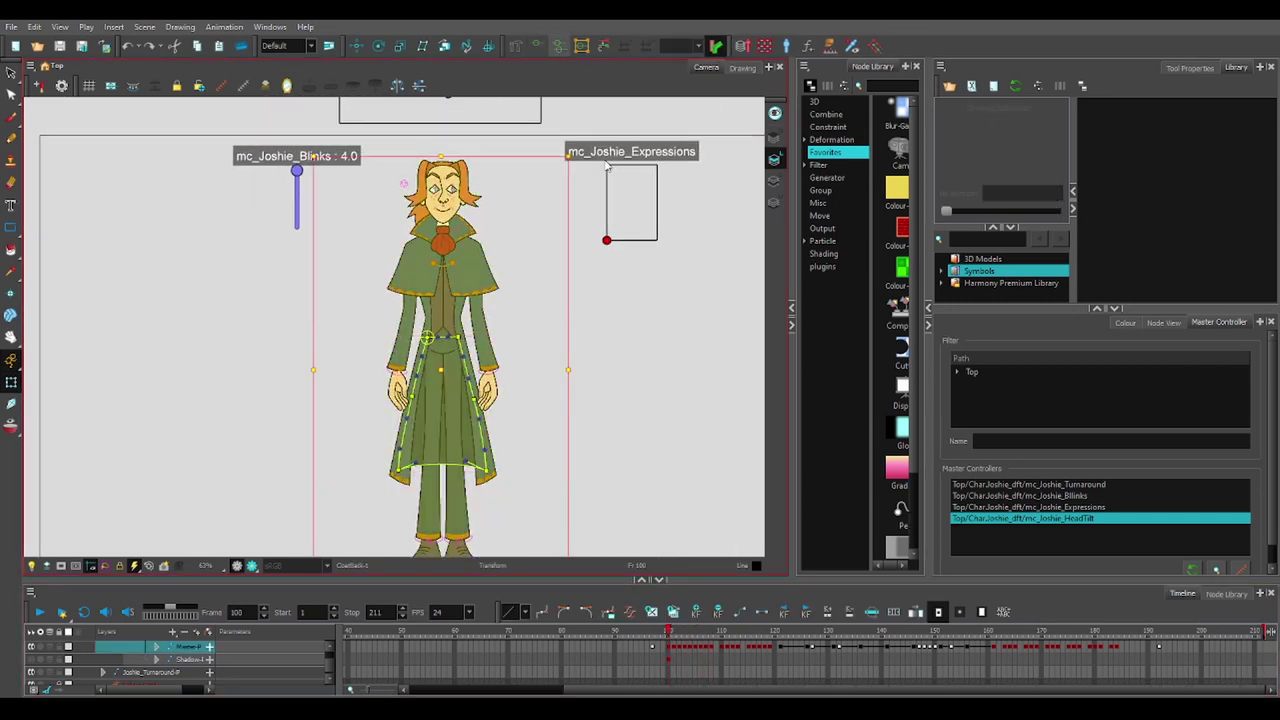
scroll(463, 168, up, 10)
drag(510, 270, 668, 203)
scroll(600, 430, down, 7)
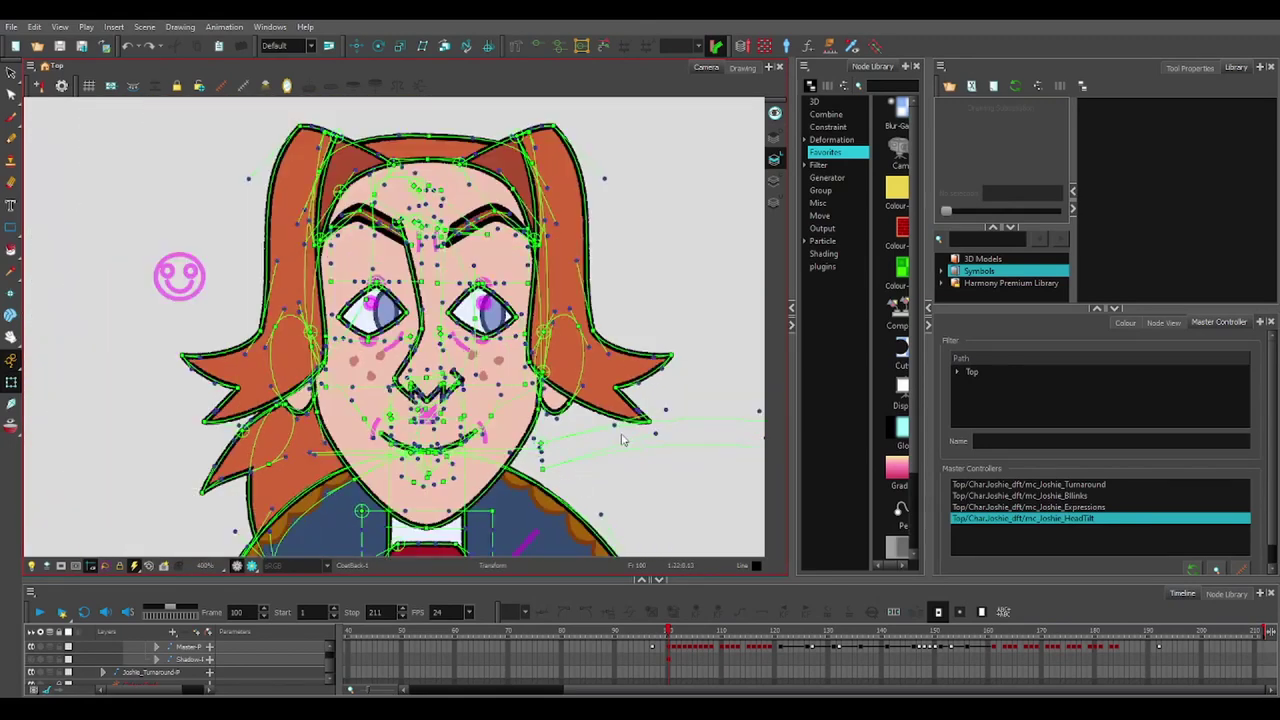
drag(662, 471, 546, 250)
scroll(446, 255, up, 4)
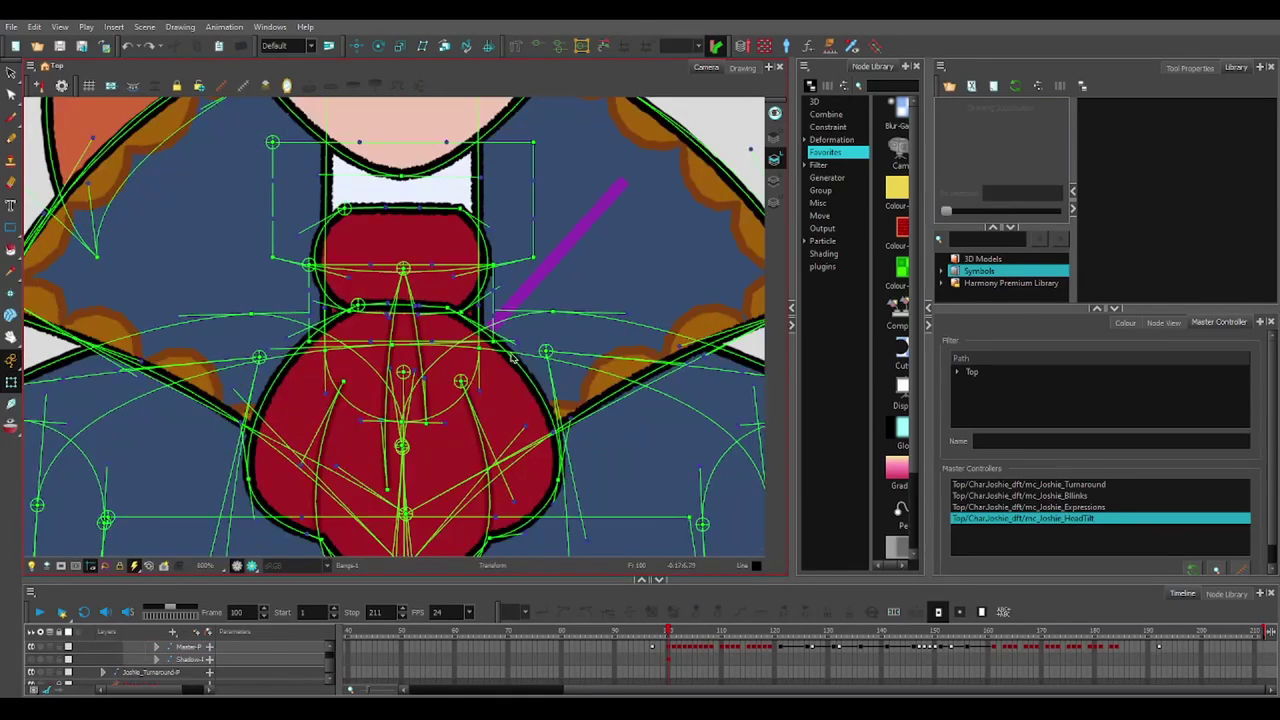
- Isolate the red tie's deformation points for viewing, and hide the deformation controls
key(shift+t)
click(428, 388)
scroll(428, 388, down, 2)
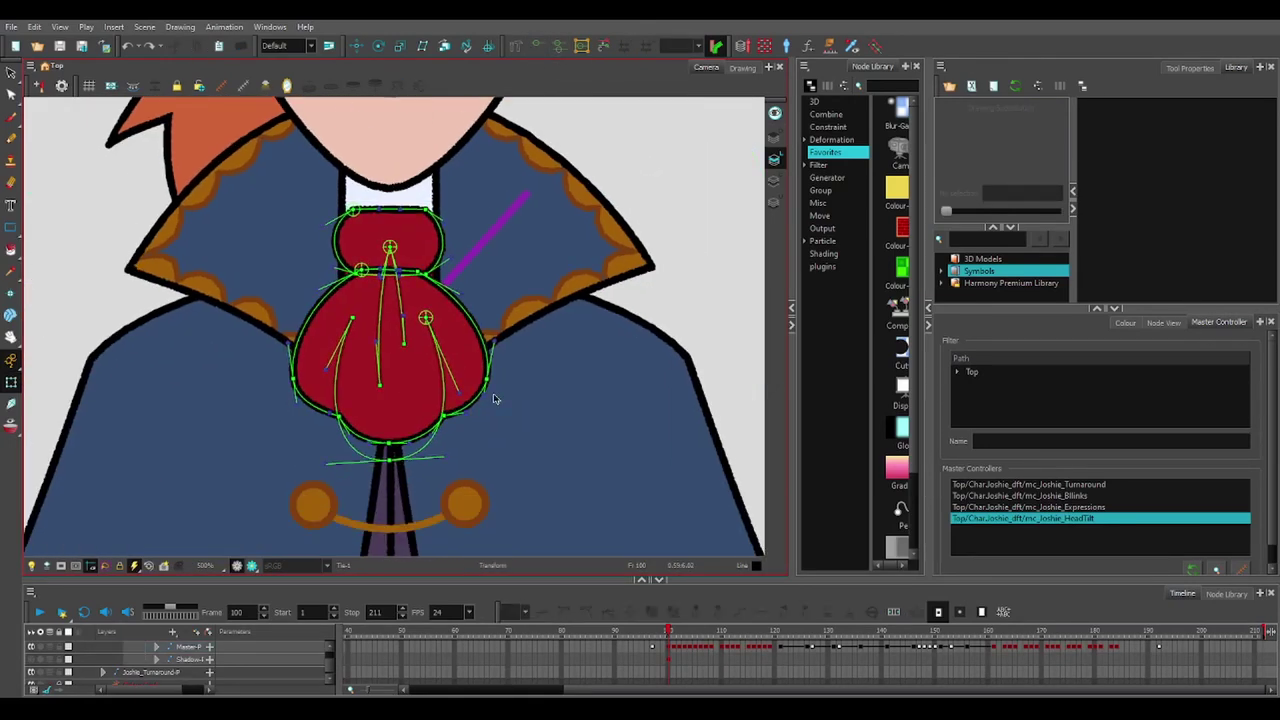
click(648, 260)
key(shift+c)
scroll(534, 351, down, 3)
- Select the cape latch and examine how it sits against the cape edge in the frame 102 profile pose
click(428, 350)
scroll(443, 423, down, 2)
key(period)
key(period)
scroll(352, 385, up, 4)
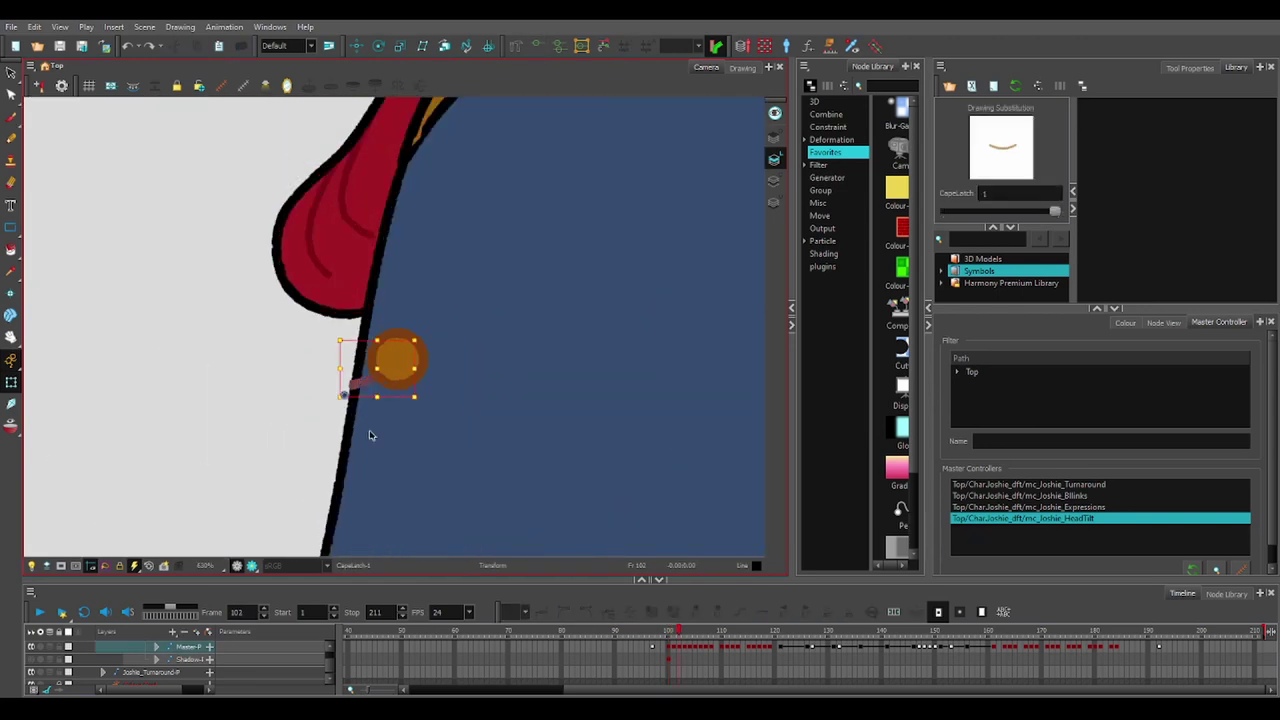
- Advance to the frame 107 pose, try moving the NeckCutter piece, and undo the move
scroll(371, 434, down, 3)
key(period)
key(period)
key(period)
key(period)
key(period)
click(424, 310)
scroll(432, 292, up, 3)
drag(364, 386, 432, 361)
key(ctrl+z)
key(F11)
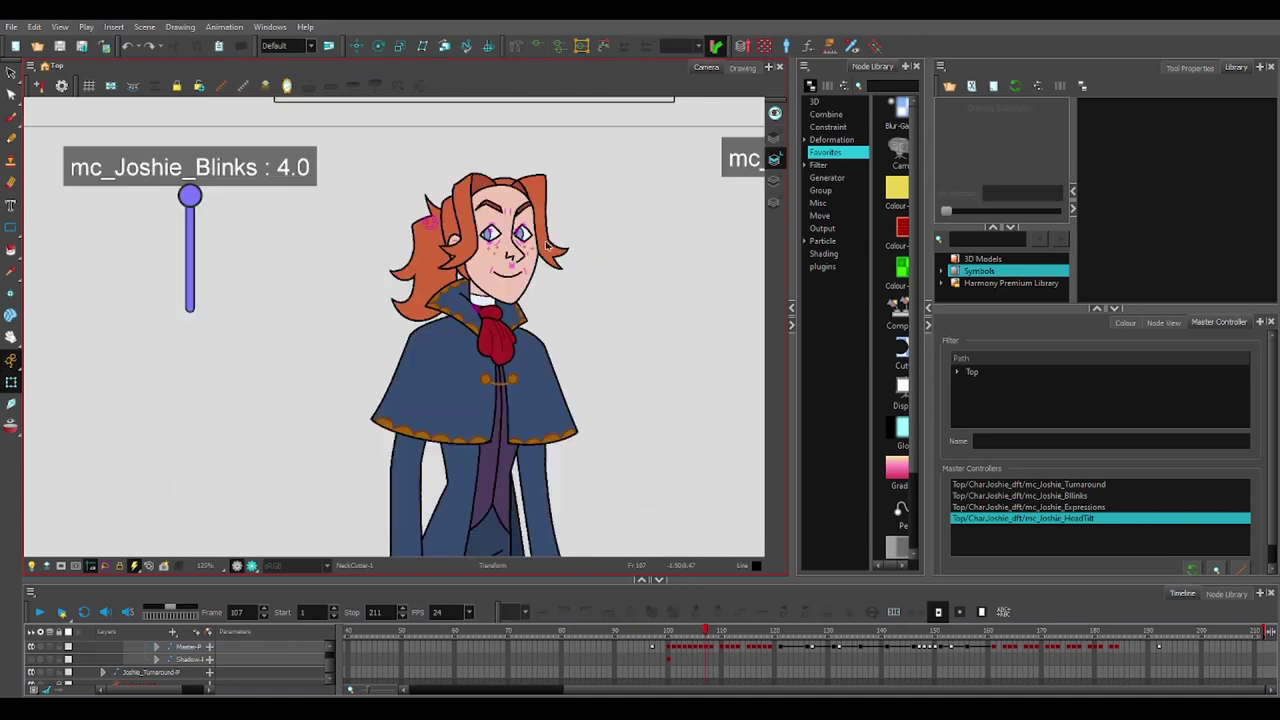
- Select the coat tail's trim piece on the frame 121 pose
scroll(400, 330, down, 3)
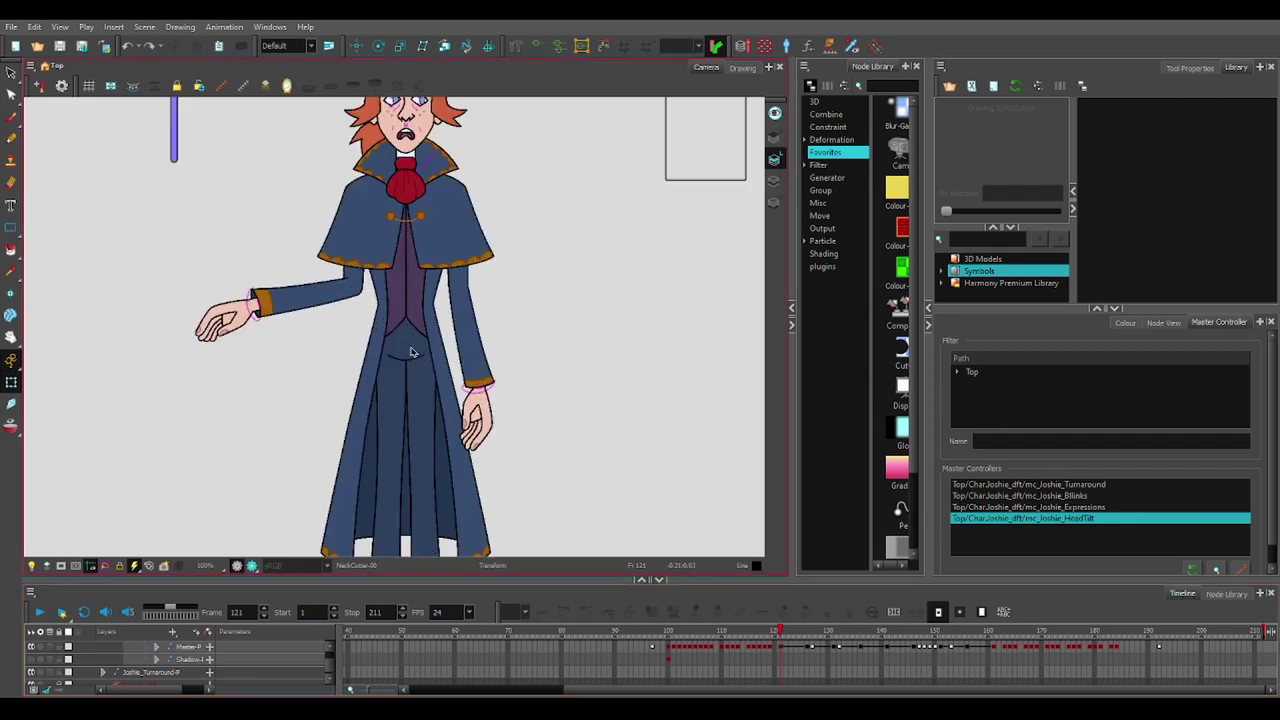
click(420, 318)
scroll(415, 325, up, 3)
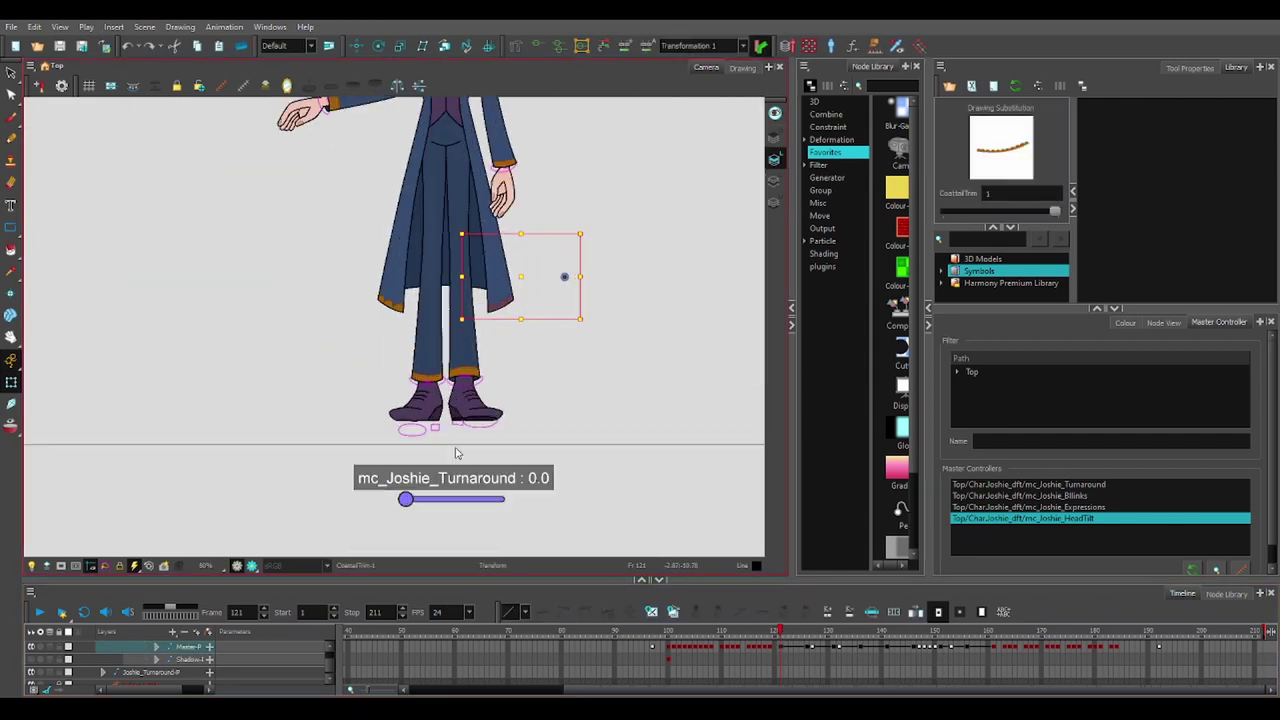
- Select a shoe, show its foot's deformation points, and examine them through the turnaround poses from frame 100 to 108
click(420, 400)
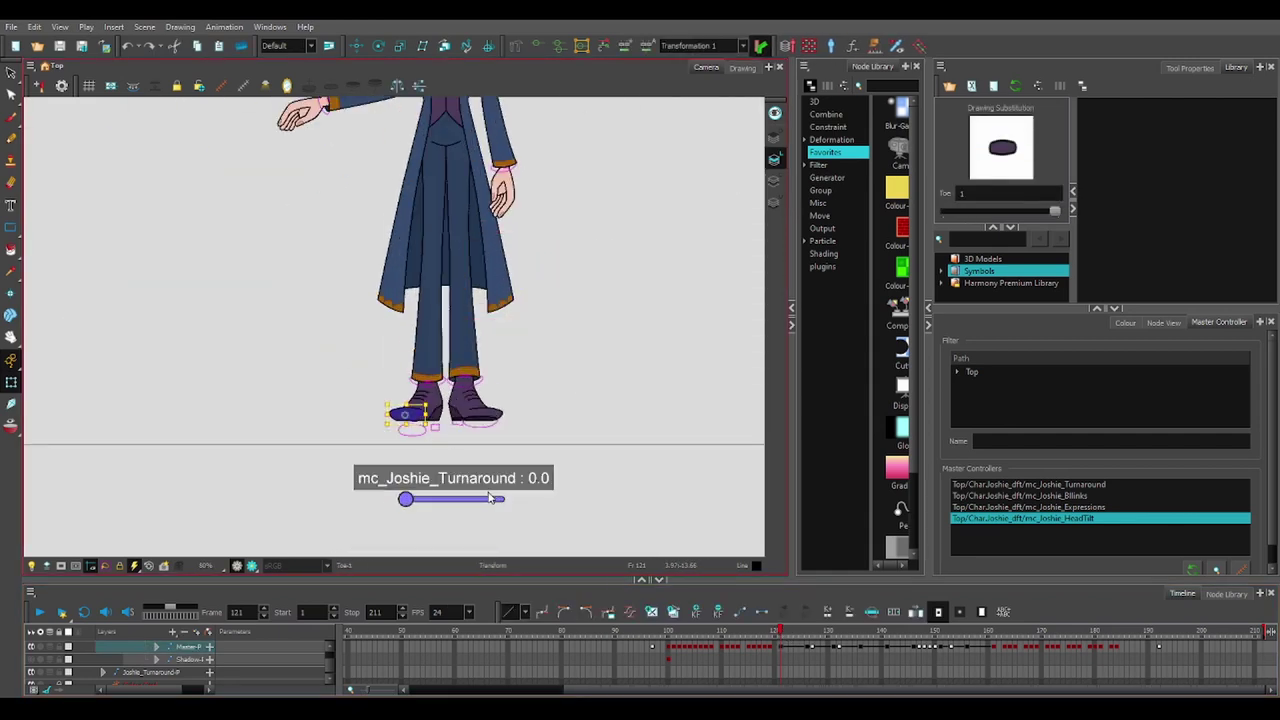
click(668, 634)
scroll(428, 418, up, 4)
key(period)
key(period)
key(period)
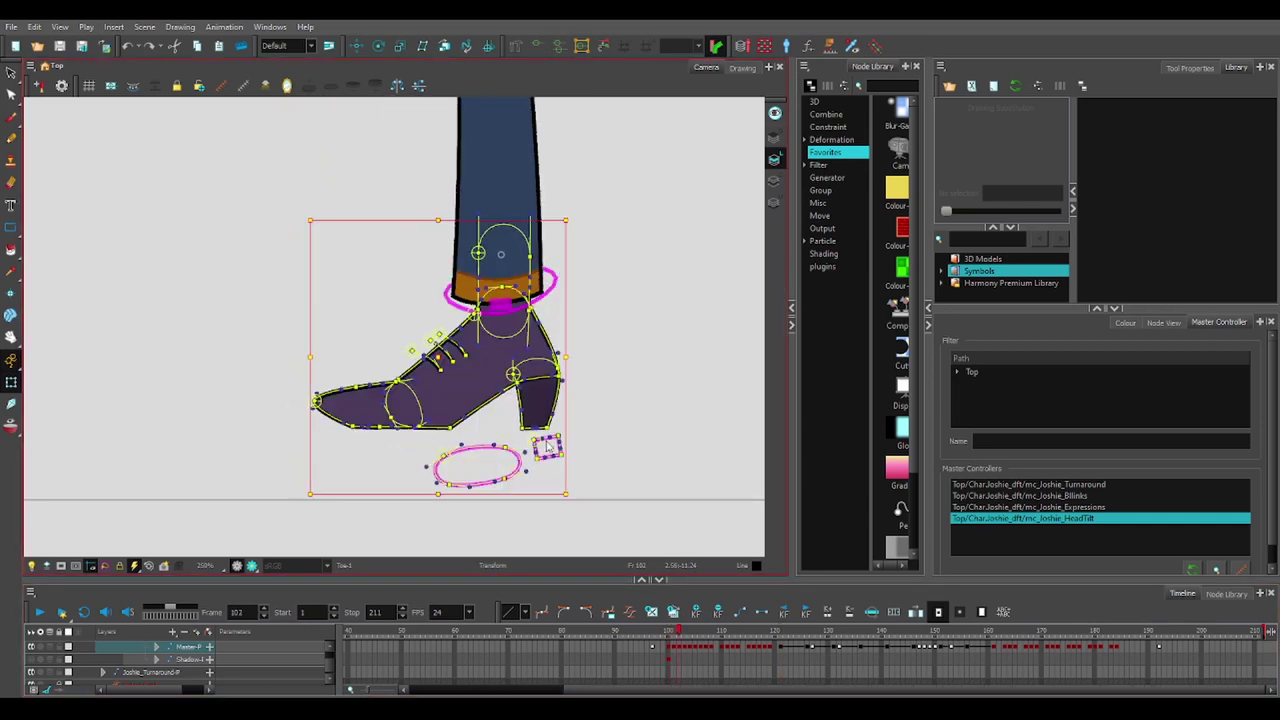
key(period)
key(period)
key(period)
key(period)
key(period)
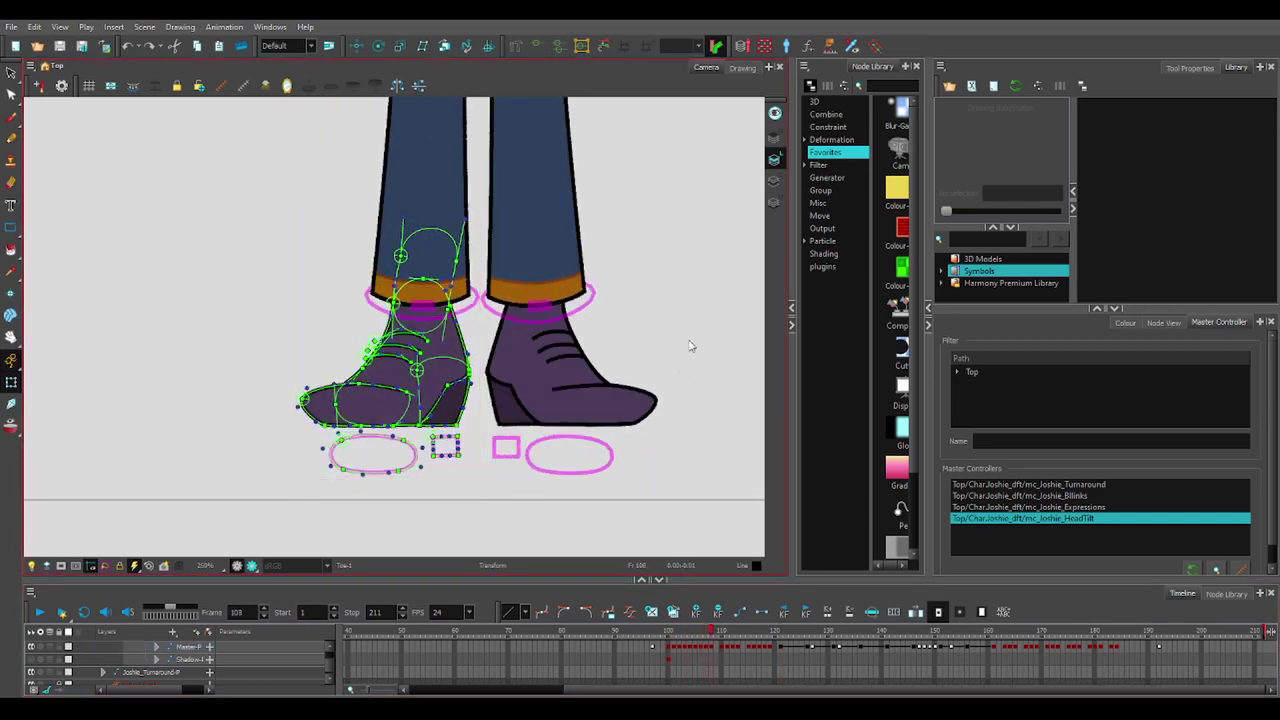
- Hide the deformation controls and move the playhead to frame 172
drag(868, 630, 993, 655)
key(shift+c)
scroll(375, 490, down, 6)
scroll(432, 370, up, 2)
scroll(466, 354, down, 2)
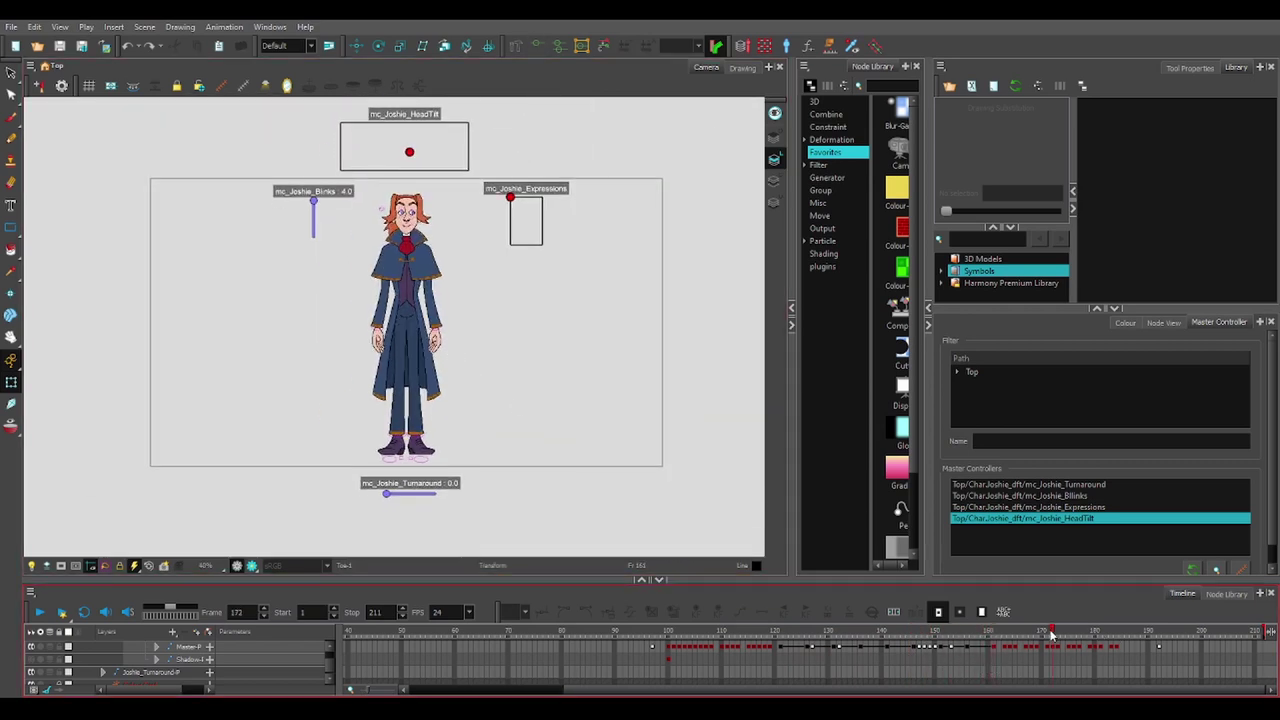
- Centre the mc_Joshie_HeadTilt controller within its box on frame 172
scroll(420, 148, up, 2)
mouse_move(404, 154)
mouse_down()
mouse_move(402, 141)
mouse_move(299, 156)
mouse_move(484, 146)
mouse_move(385, 135)
mouse_move(396, 148)
mouse_up()
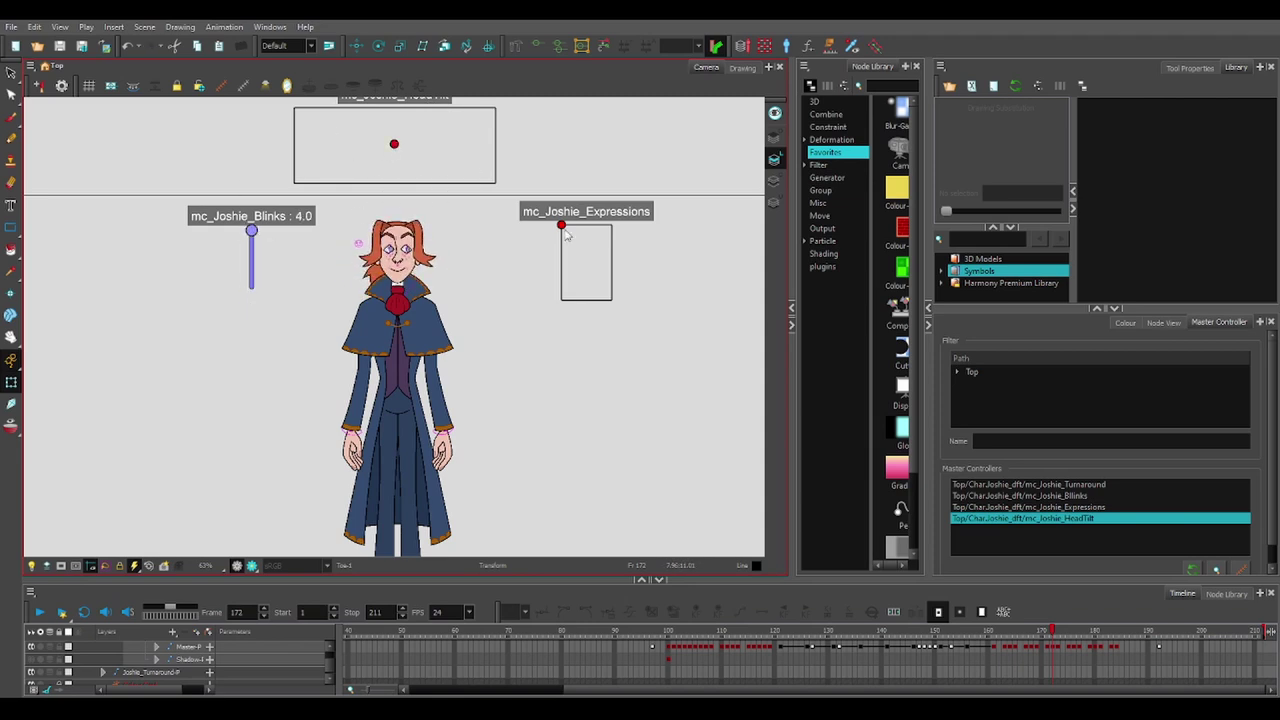
drag(494, 423, 494, 294)
scroll(492, 330, down, 2)
- Go to frame 183 and move the mc_Joshie_Expressions controller across its grid to blend between the facial expressions
click(1110, 631)
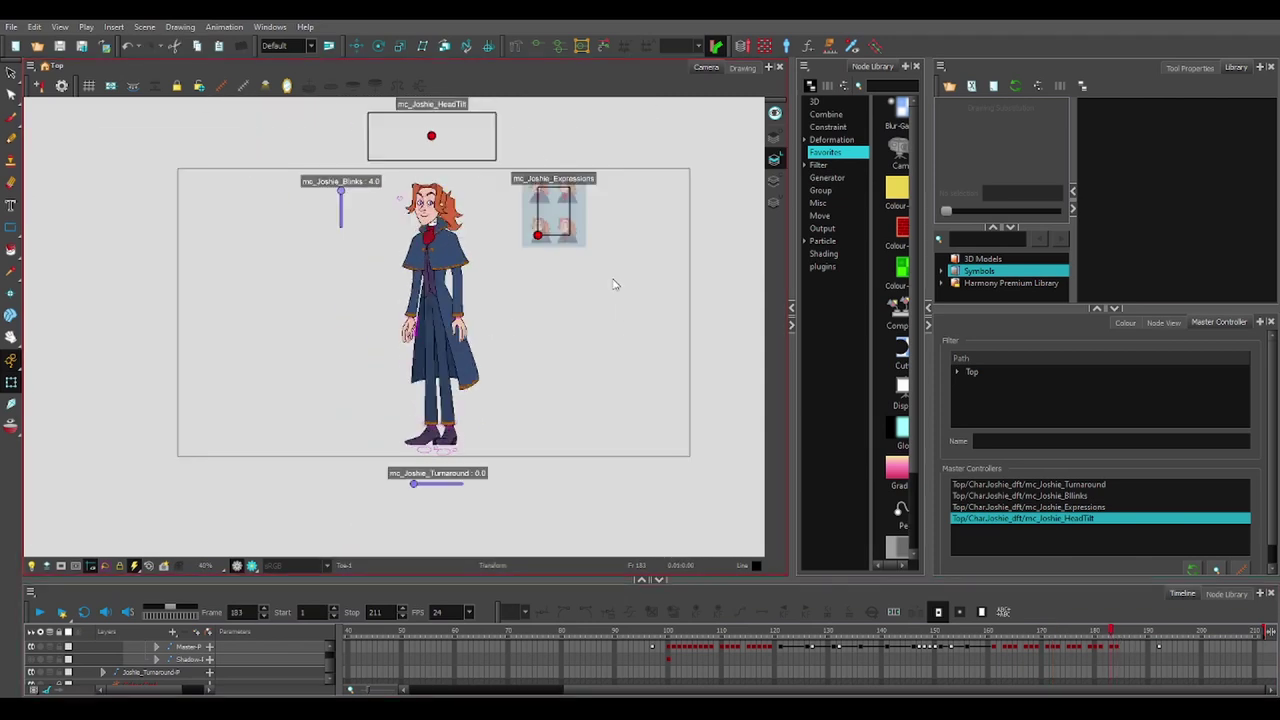
scroll(545, 222, up, 2)
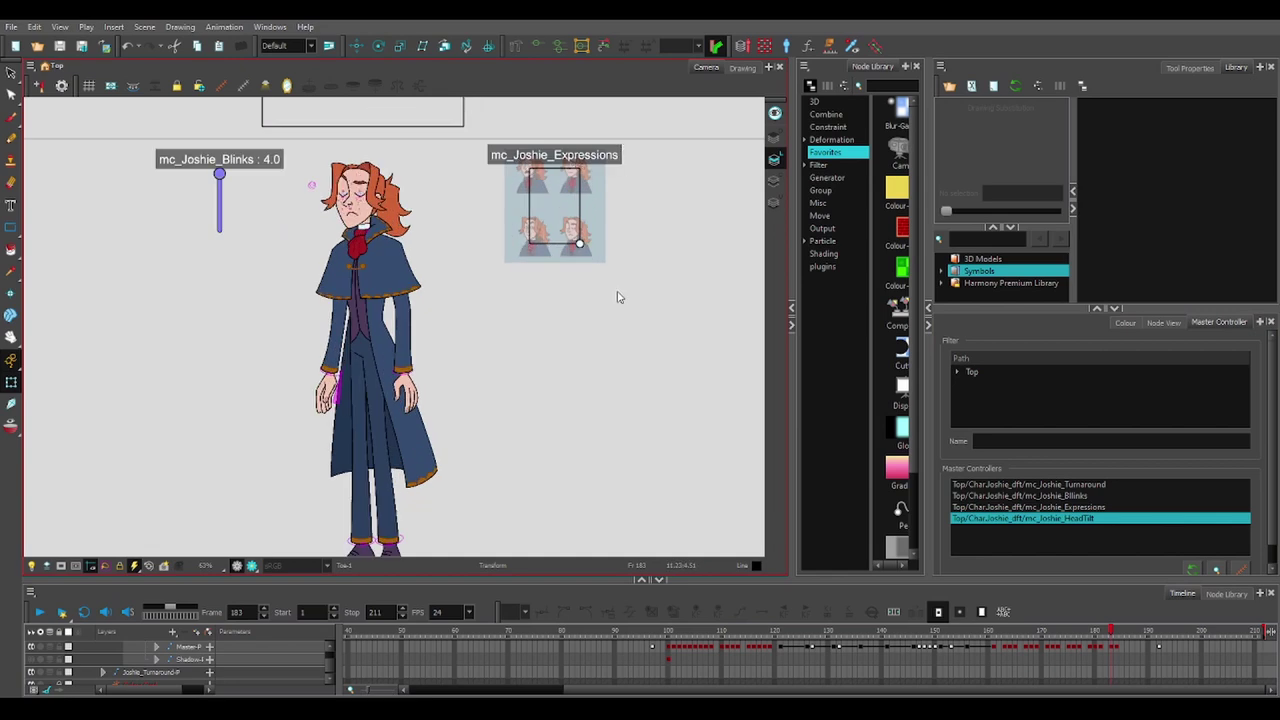
drag(530, 165, 553, 225)
scroll(566, 195, up, 5)
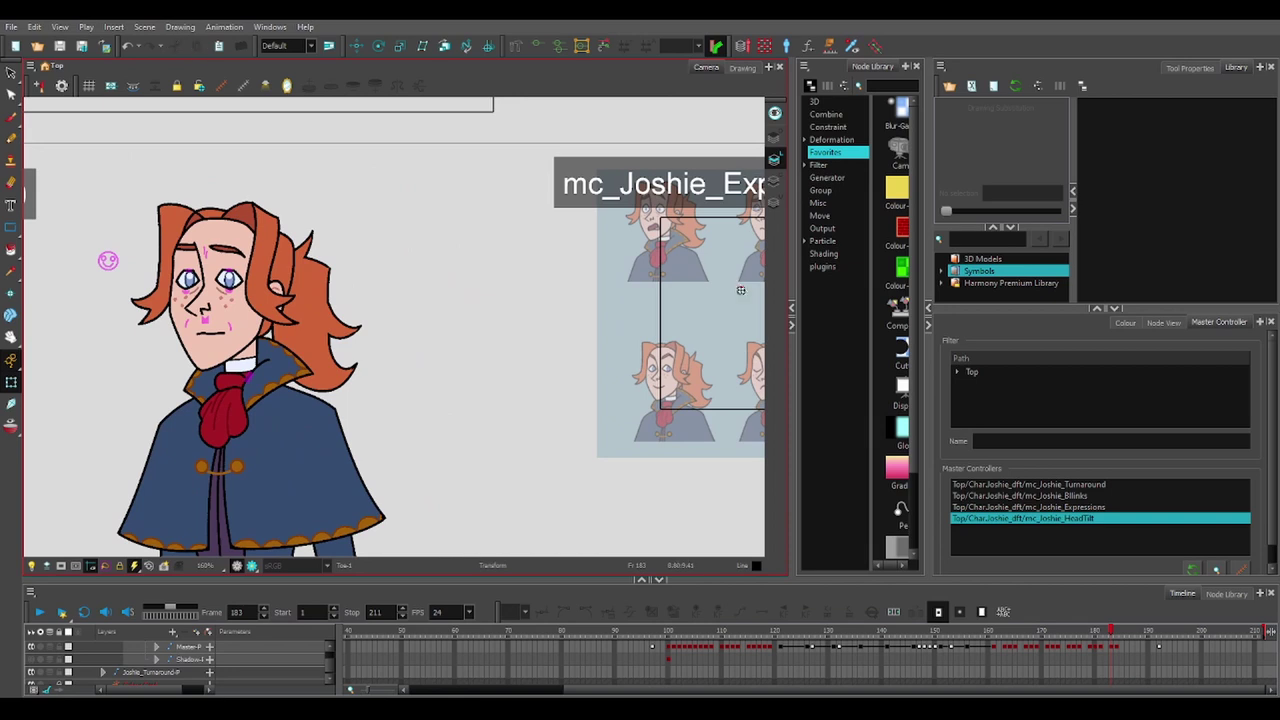
drag(741, 290, 609, 480)
scroll(609, 480, down, 6)
drag(526, 269, 576, 256)
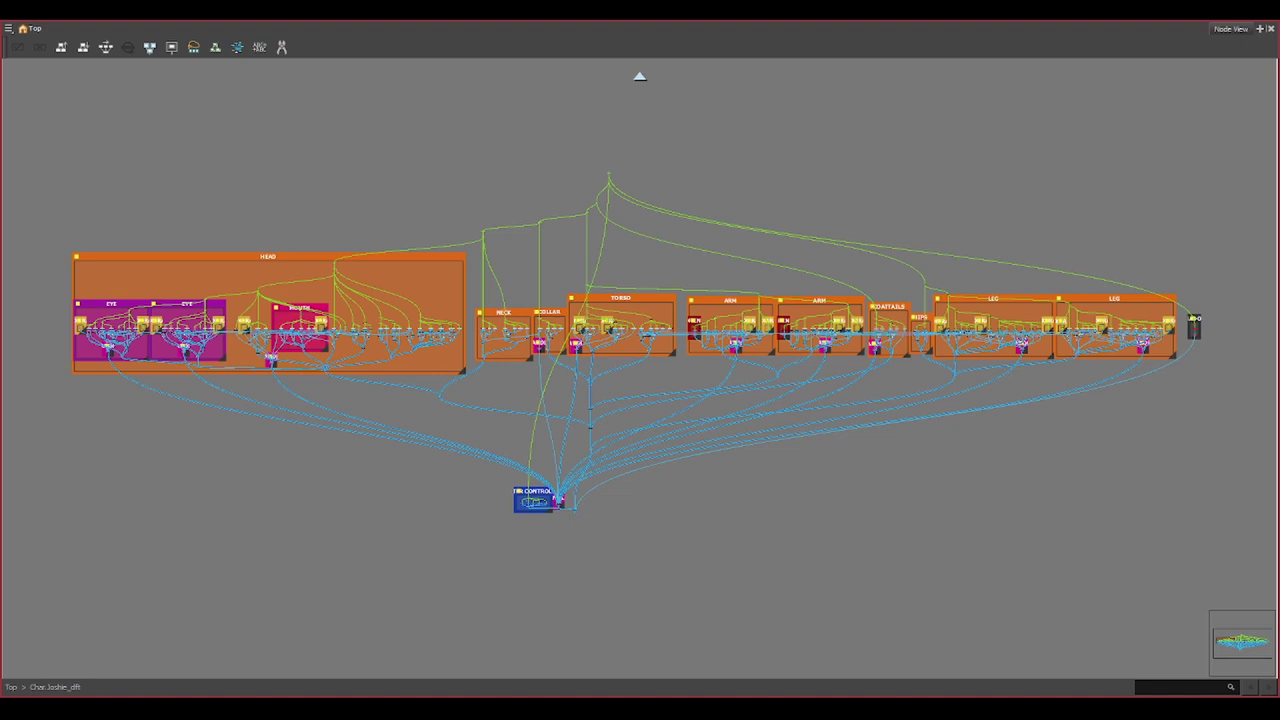
- Switch to the rig's Node View and select the HANDLES backdrop beside the master controllers
scroll(559, 505, up, 10)
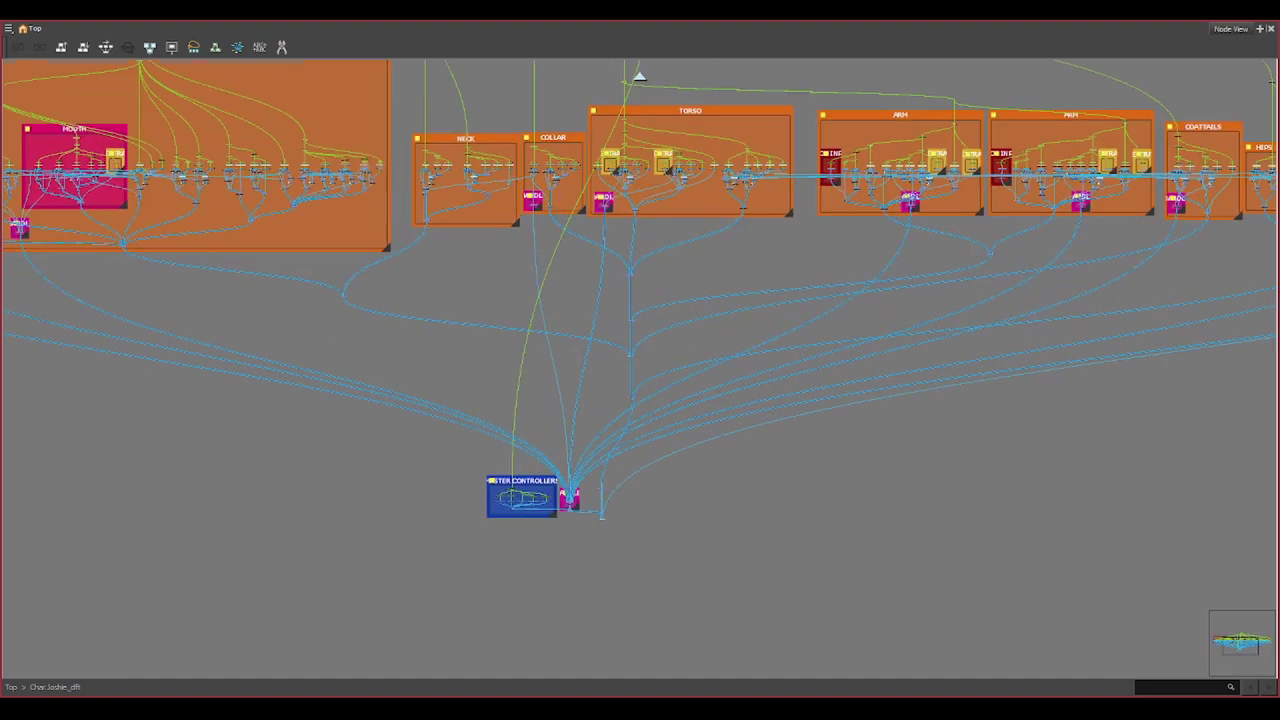
scroll(616, 393, up, 3)
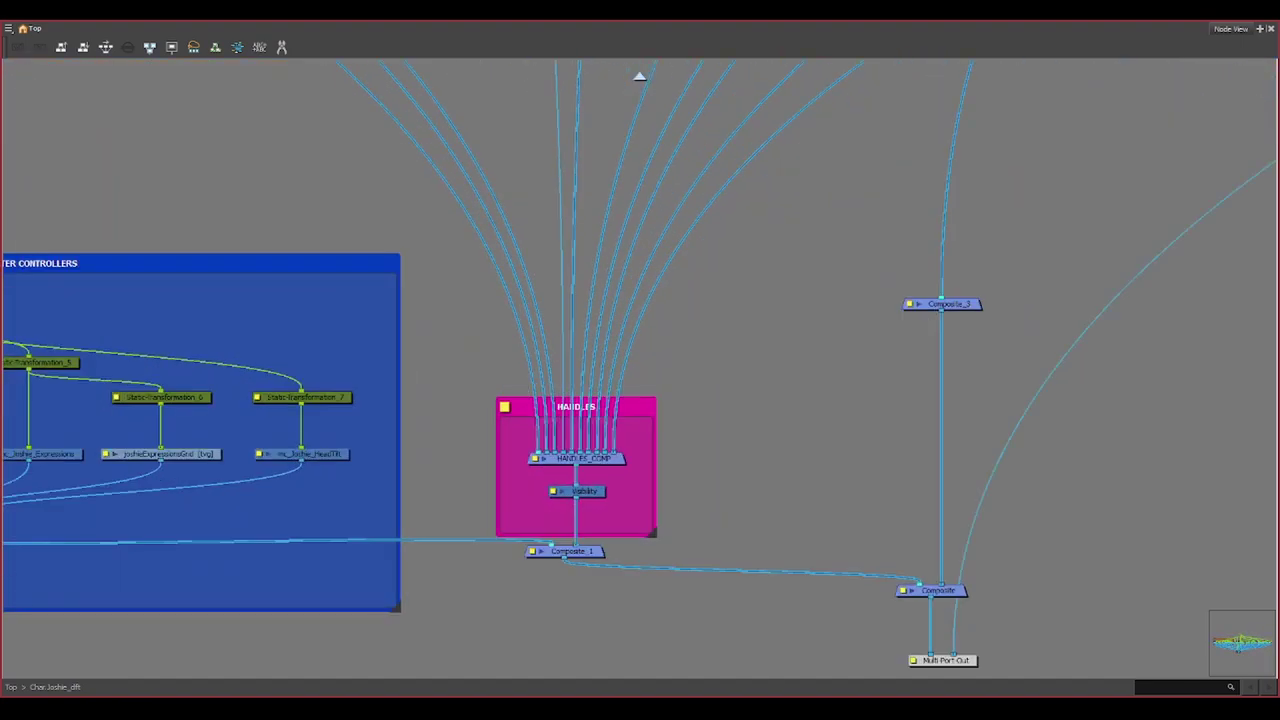
click(638, 408)
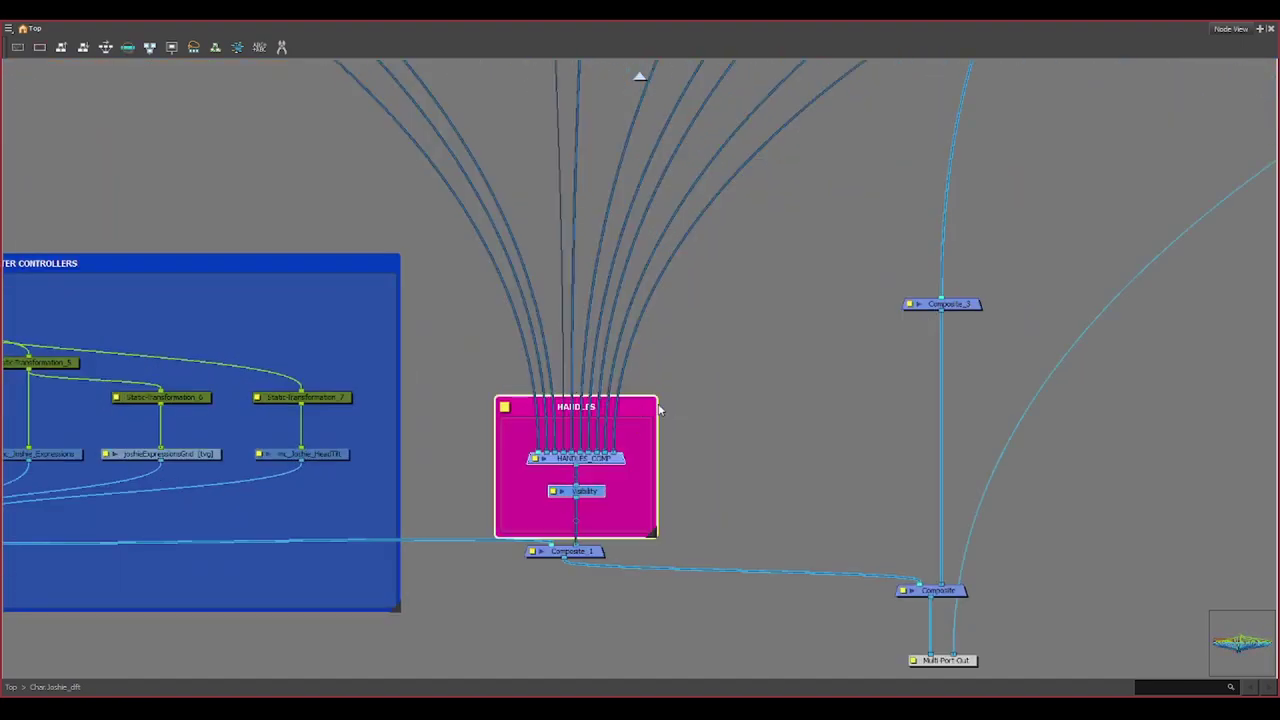
- Examine the body-part backdrops across the character's node network, from the head, neck and torso through the arms, coattails and hips to the legs
scroll(659, 409, down, 10)
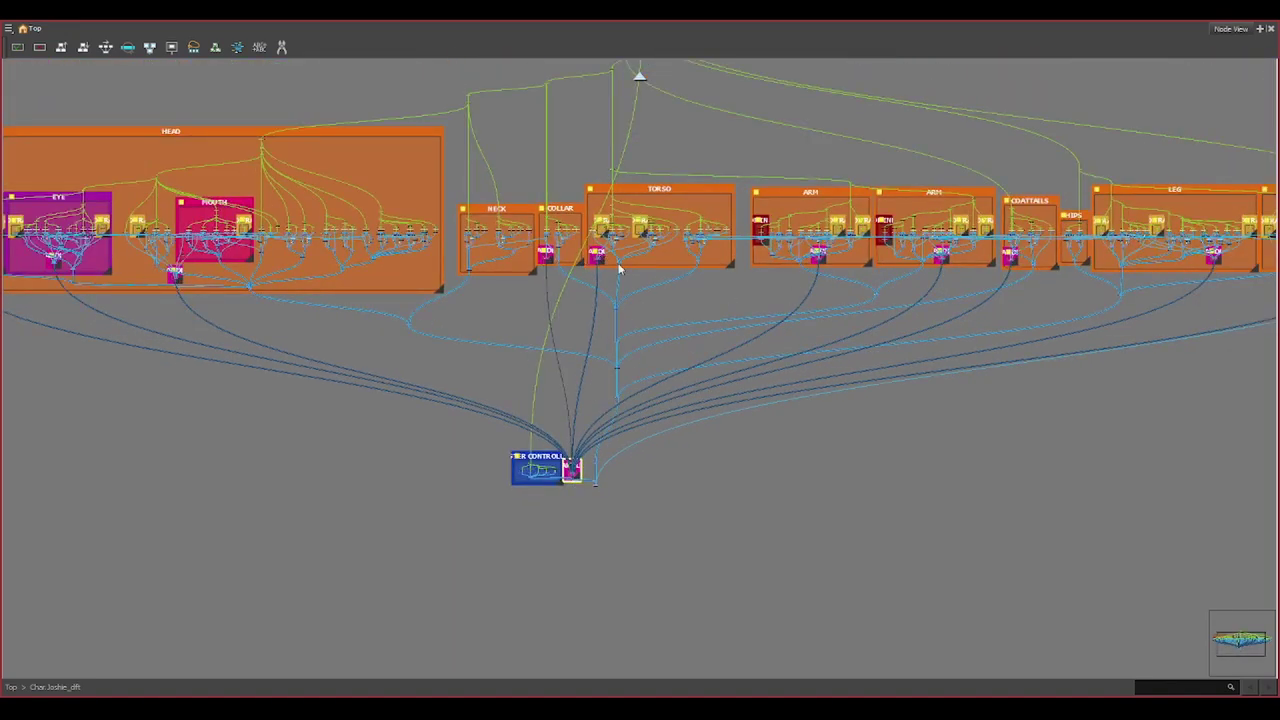
scroll(606, 256, down, 1)
scroll(172, 166, up, 1)
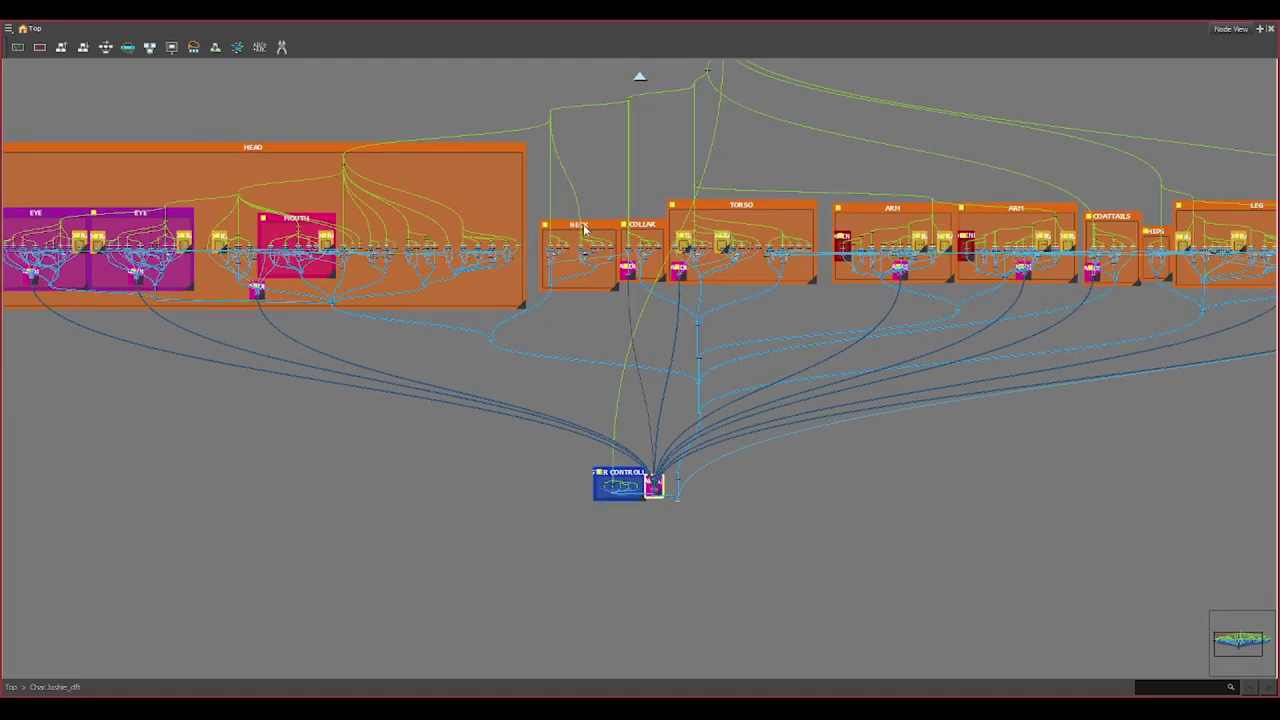
scroll(907, 182, down, 1)
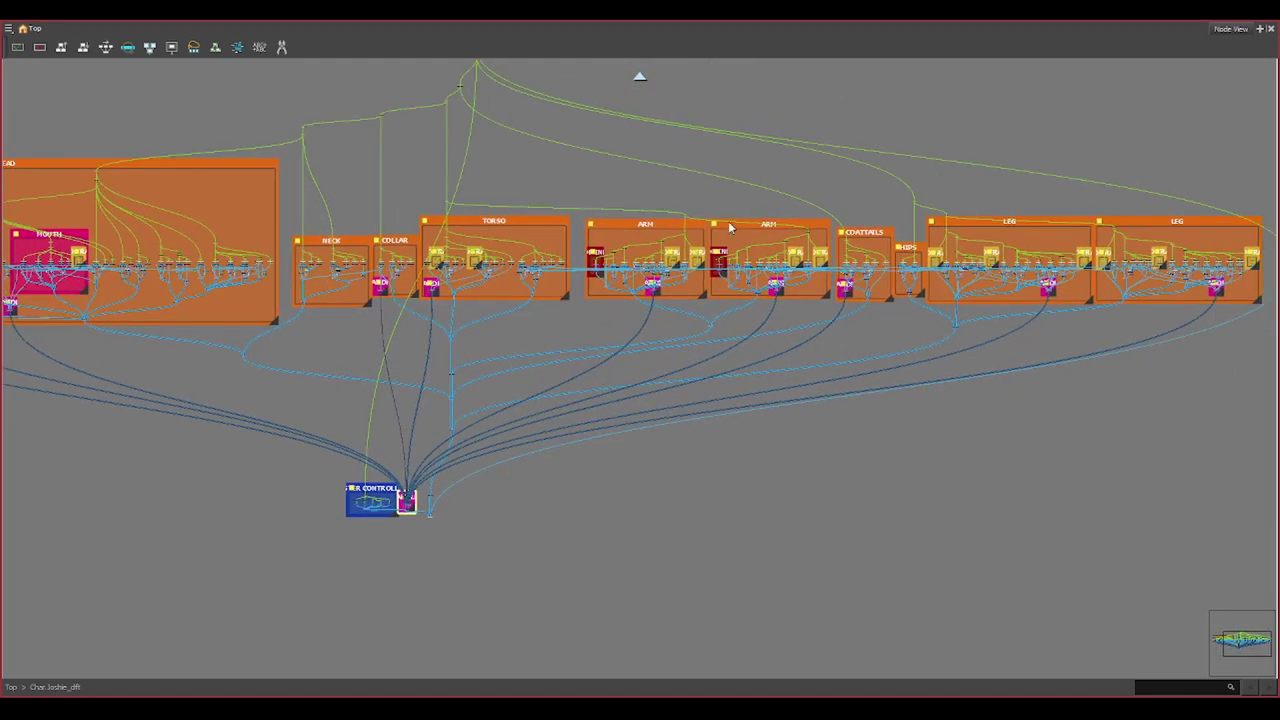
scroll(728, 221, up, 2)
drag(978, 195, 631, 208)
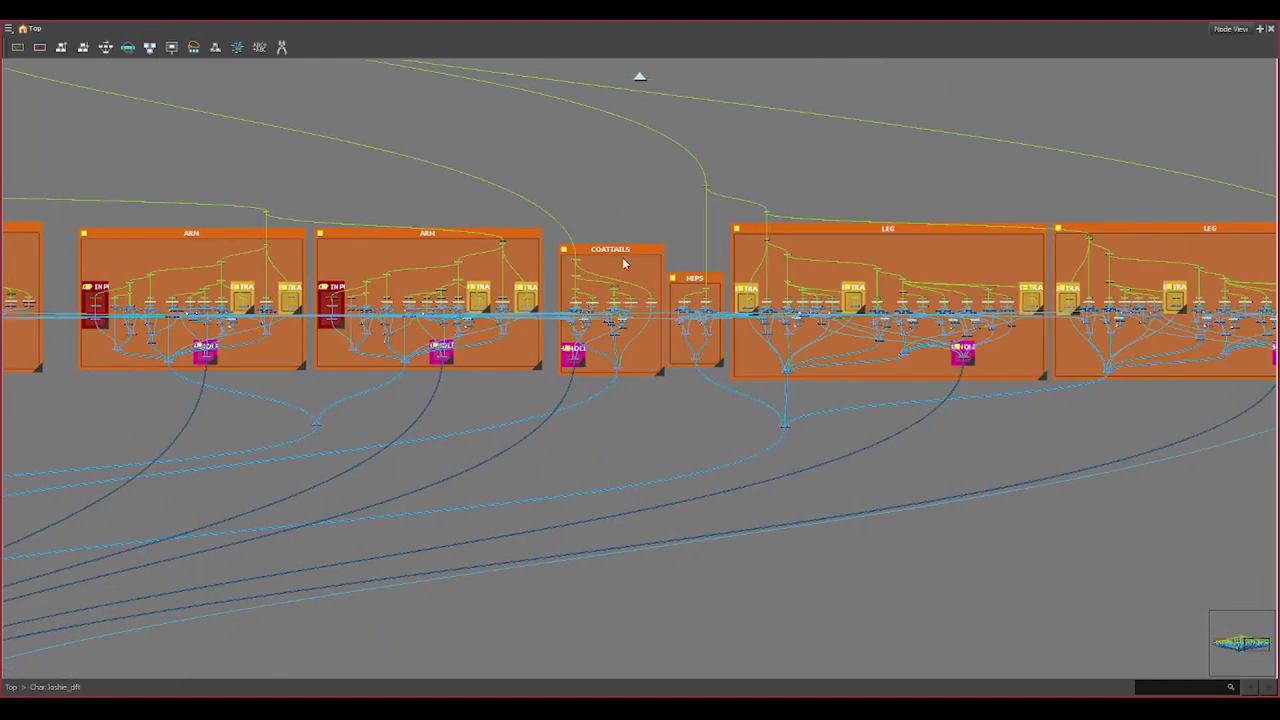
drag(964, 253, 601, 259)
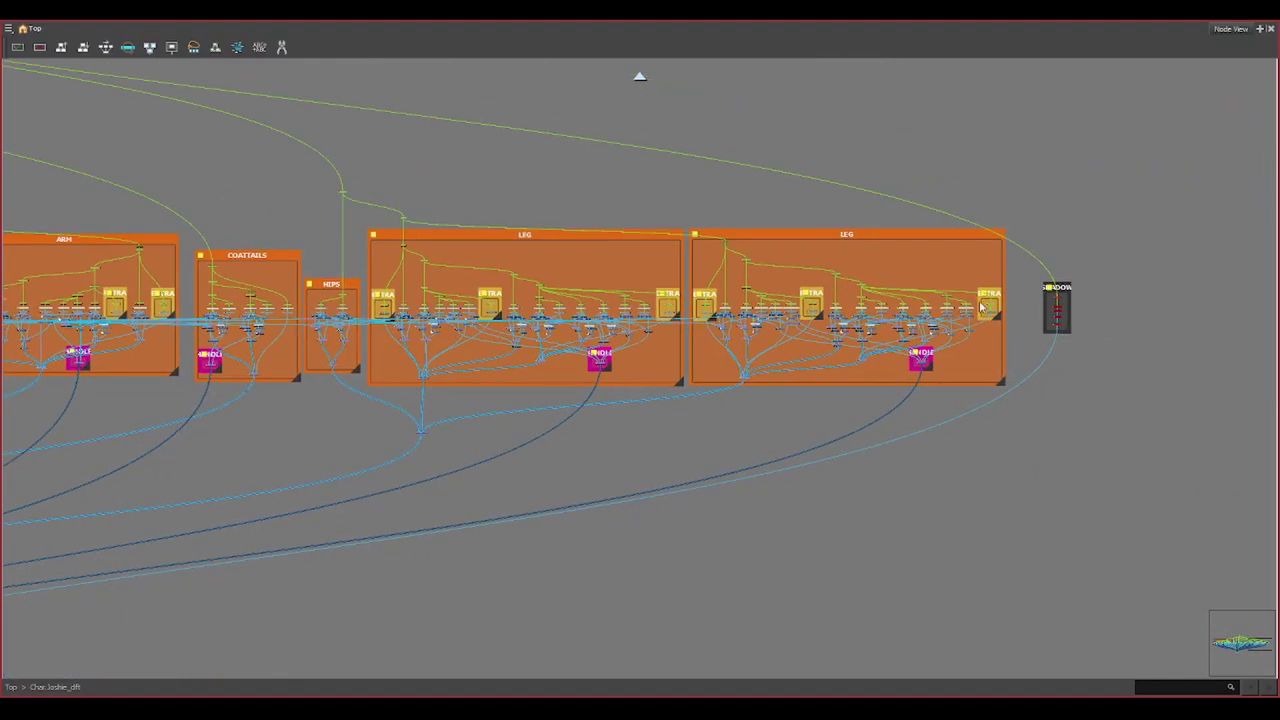
scroll(1080, 226, down, 5)
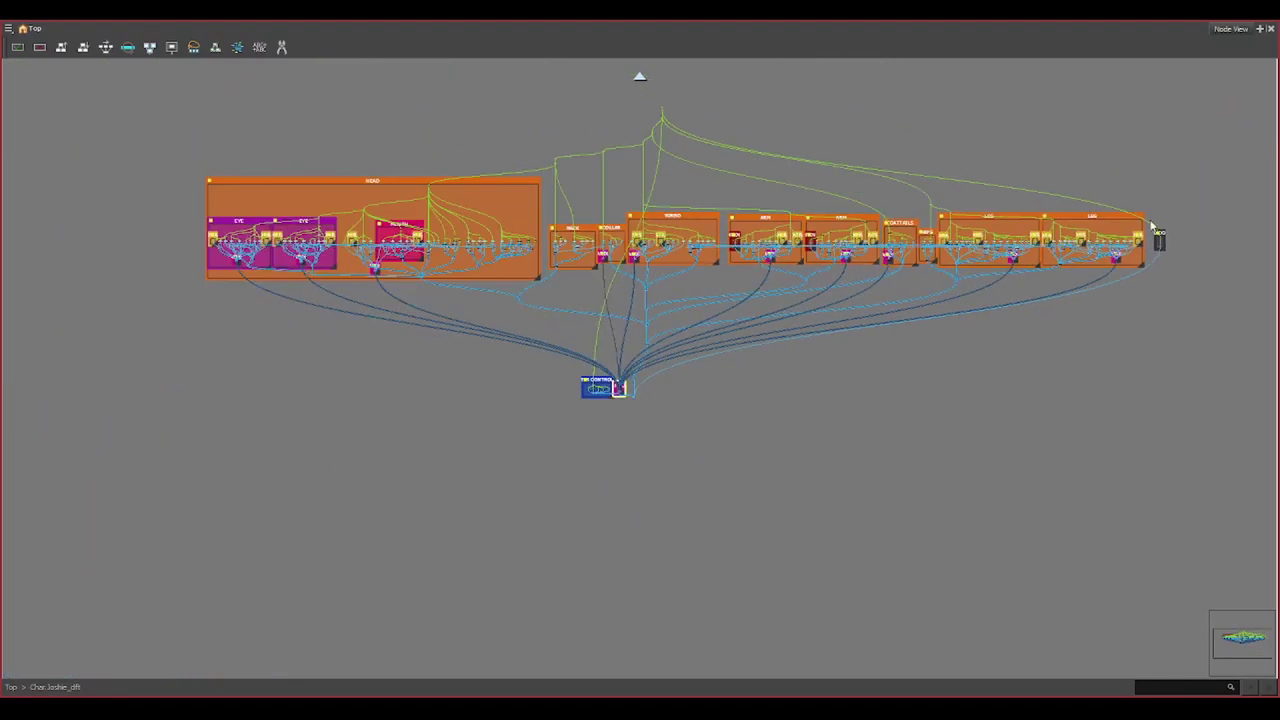
- Select the HANDLES_COMP node inside the HANDLES backdrop and switch the Camera view's display mode to check the control handles
scroll(625, 370, up, 4)
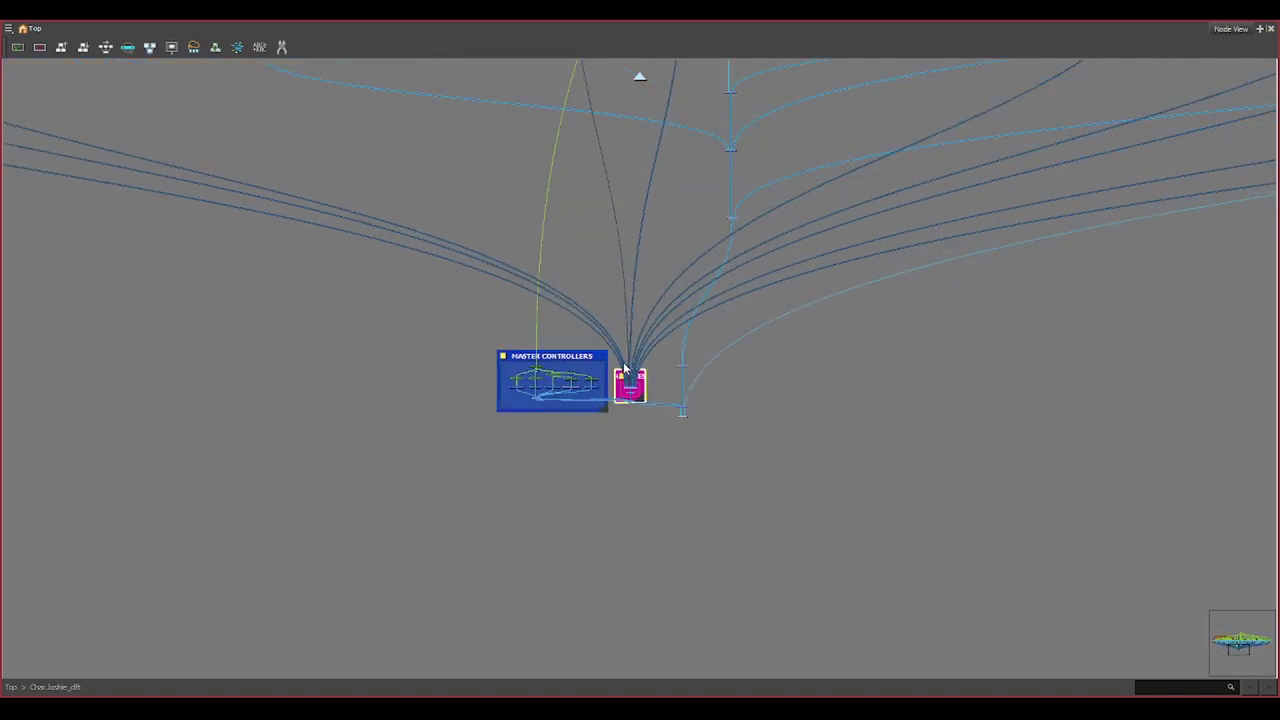
scroll(630, 428, up, 4)
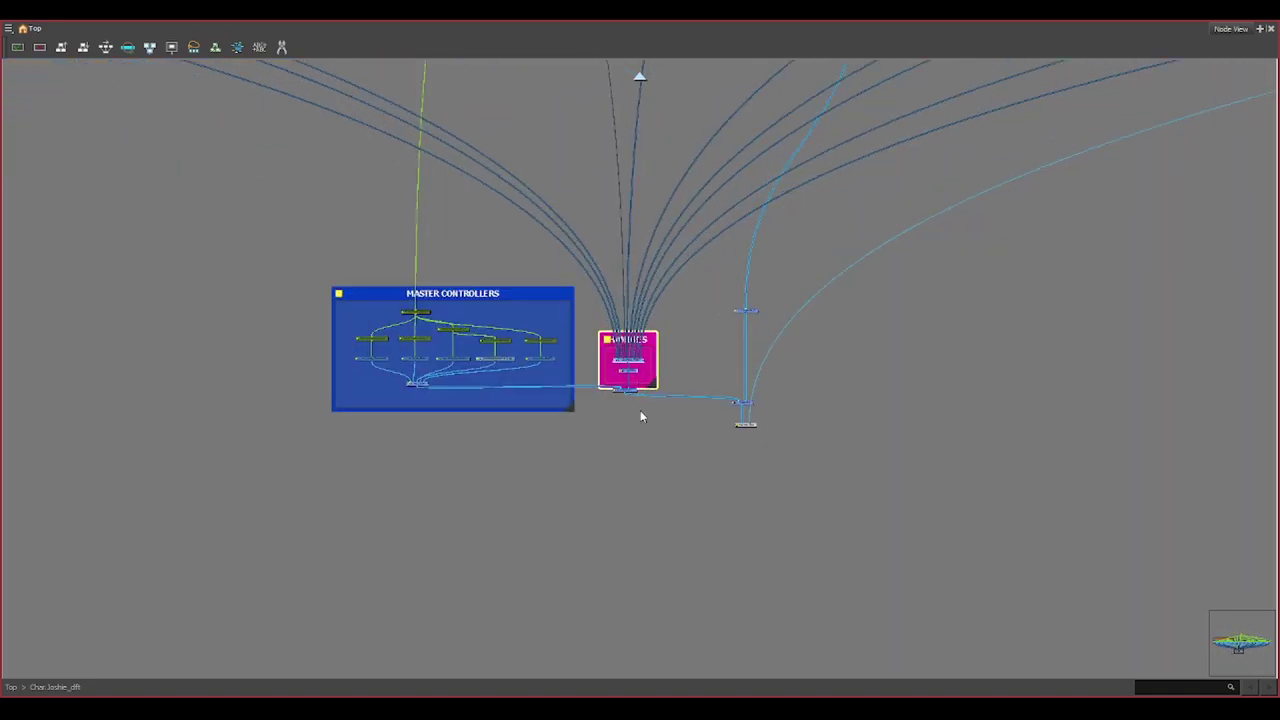
scroll(623, 389, up, 2)
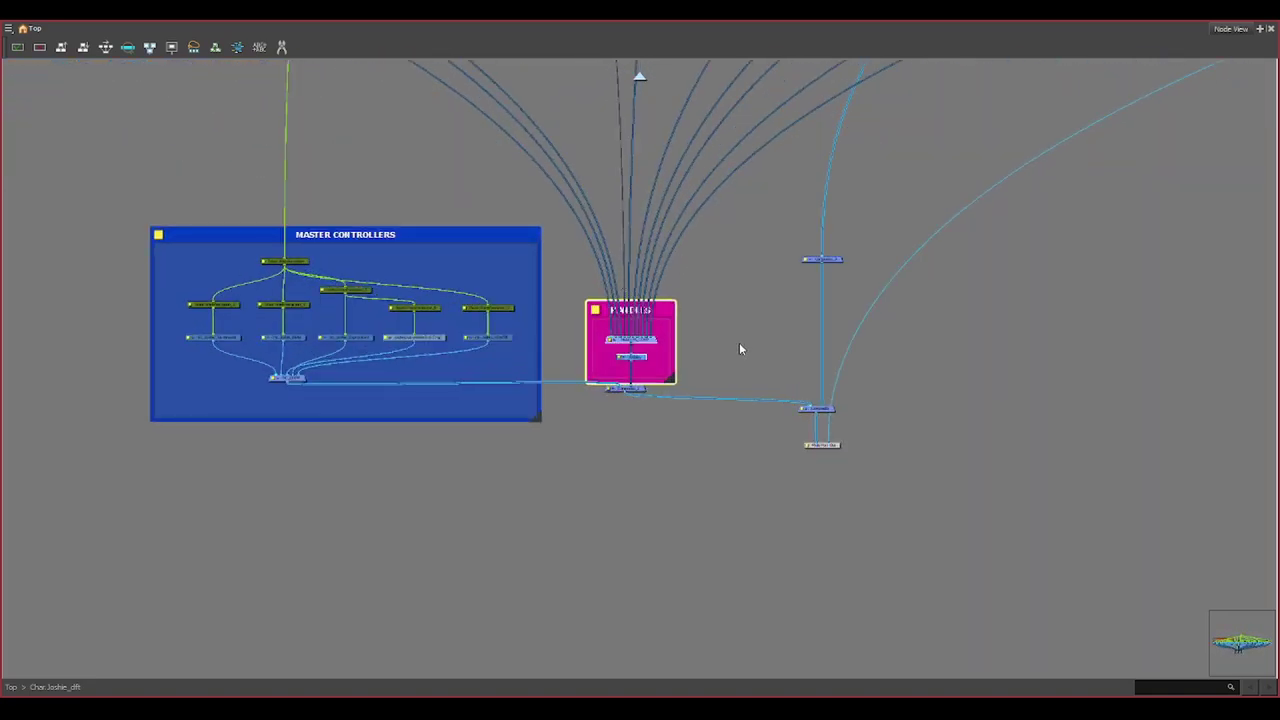
scroll(600, 340, up, 2)
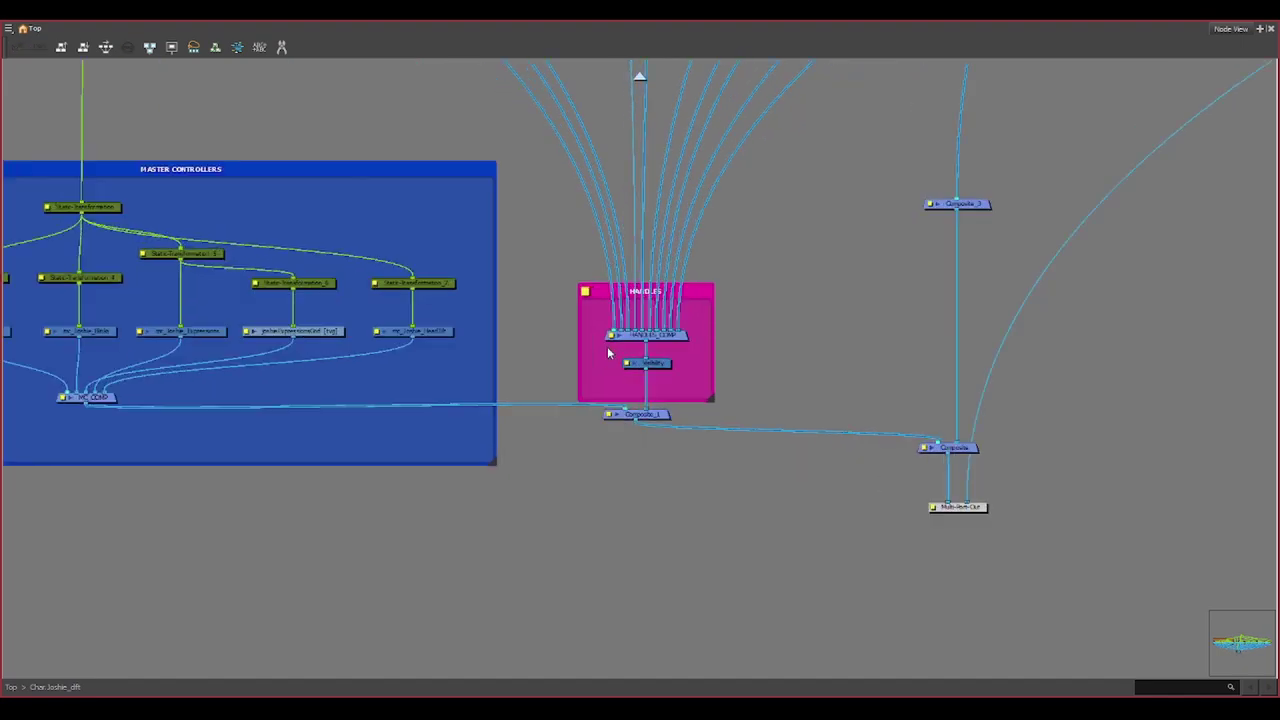
click(658, 337)
scroll(628, 368, up, 2)
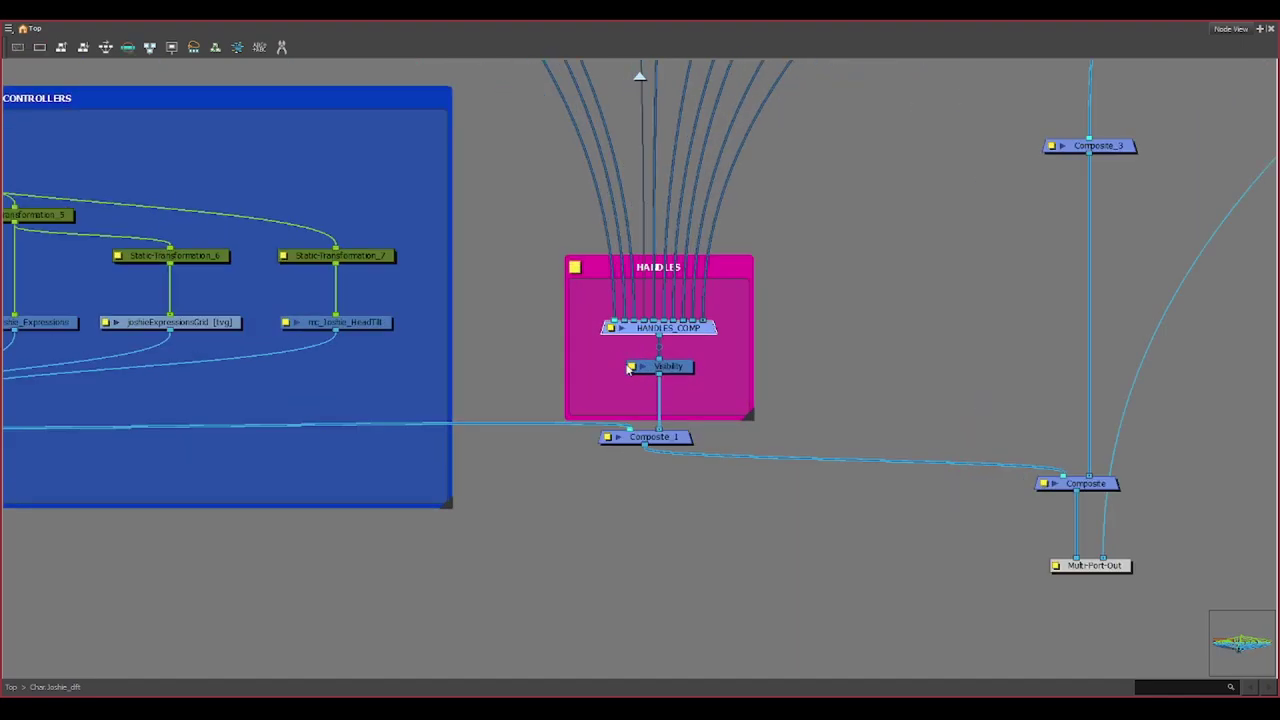
click(697, 345)
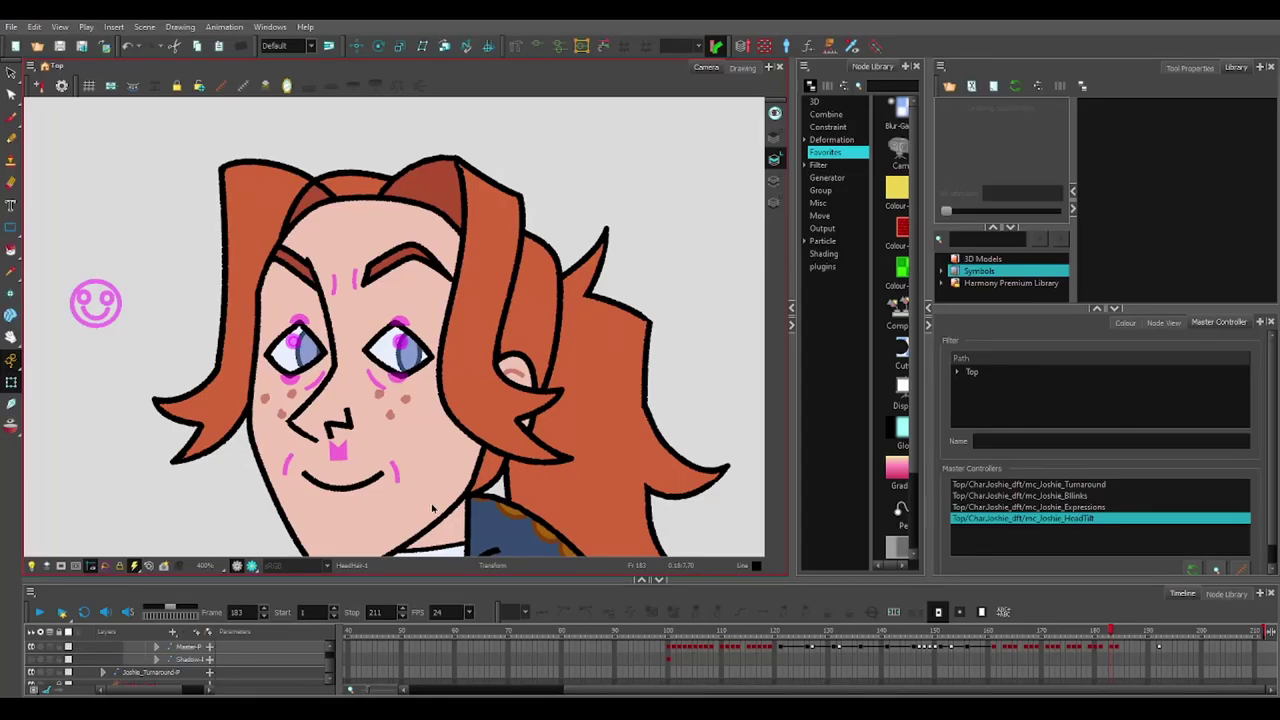
click(251, 567)
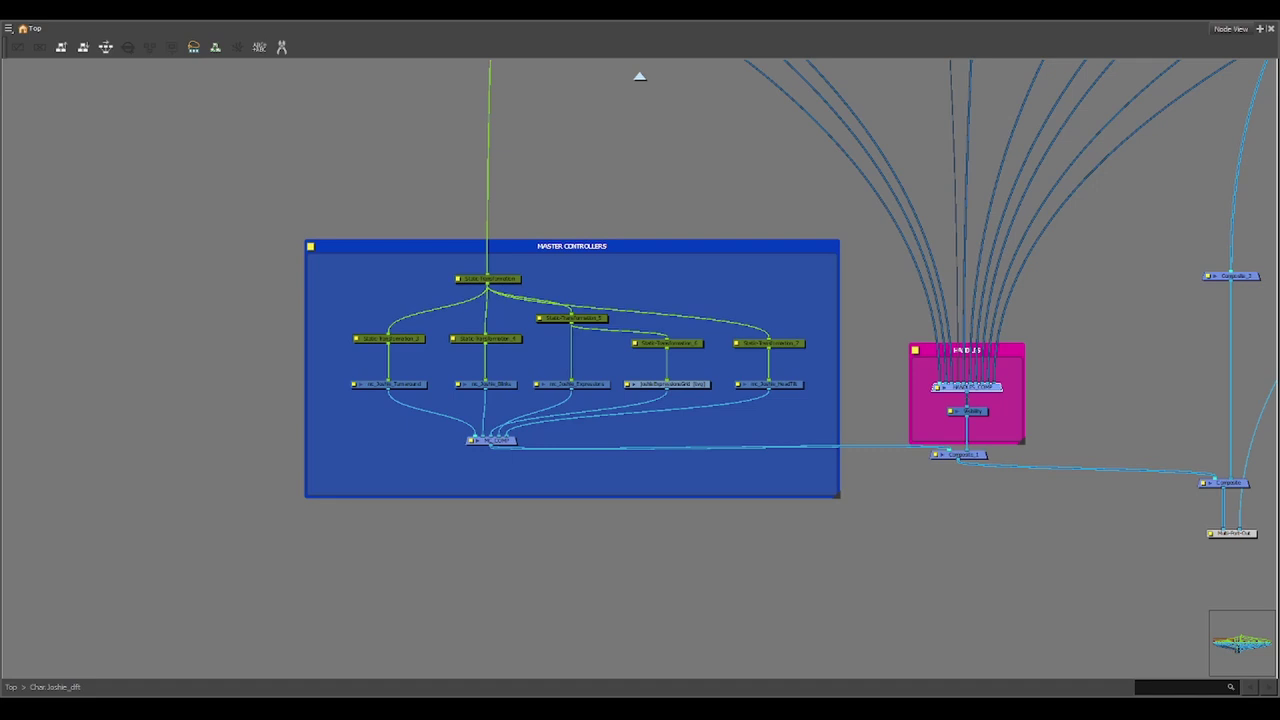
- Select MC_COMP and the topmost Static-Transformation node in the MASTER CONTROLLERS backdrop, and examine how the controllers connect to the composites beside HANDLES
scroll(504, 412, up, 3)
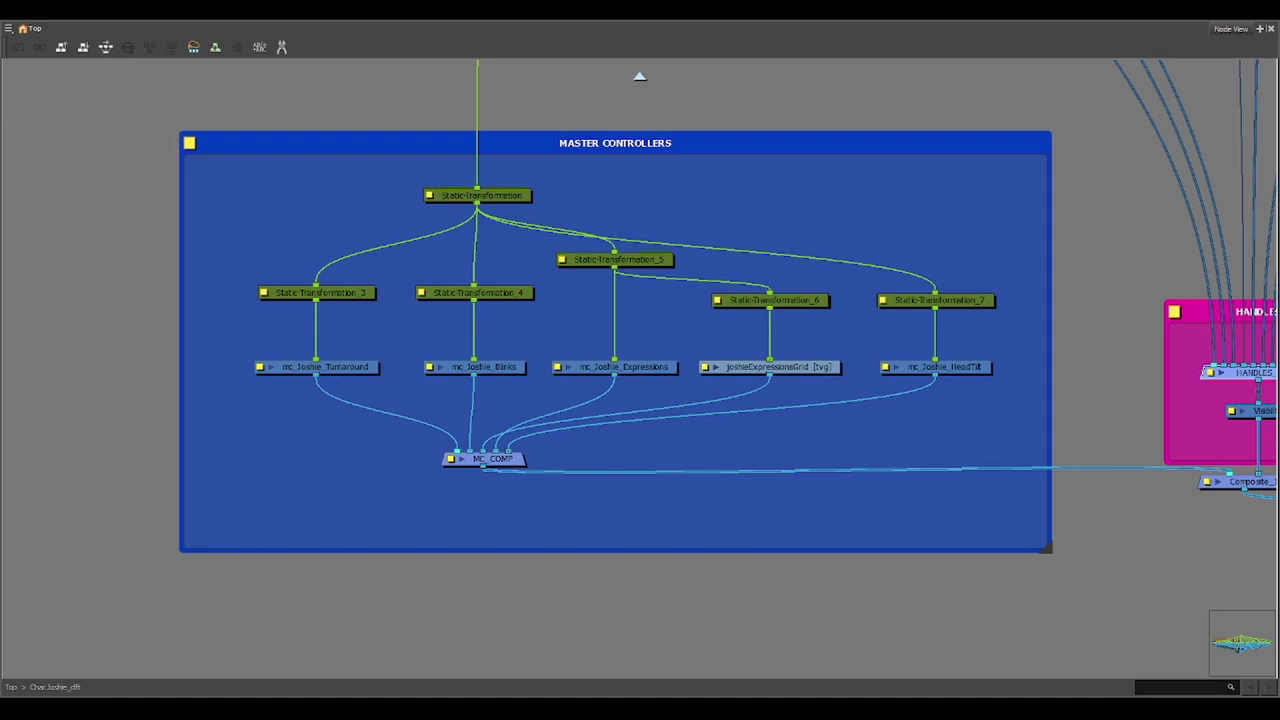
click(496, 464)
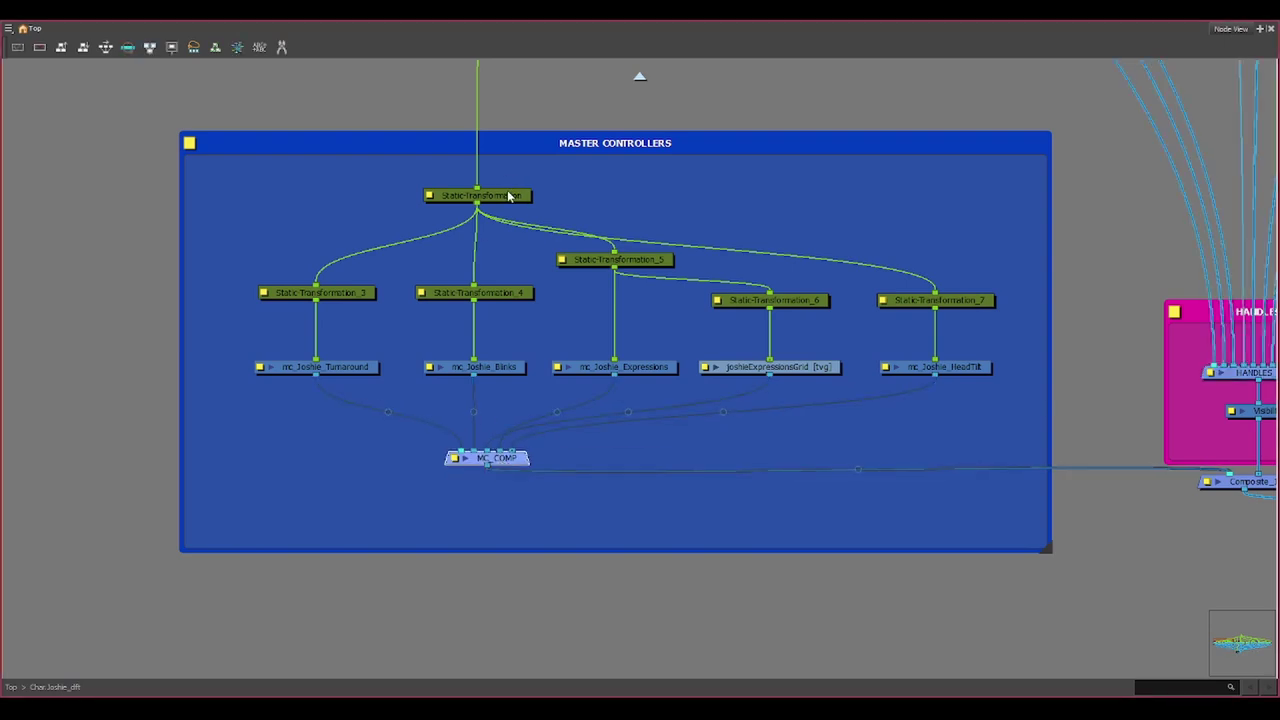
drag(507, 195, 502, 198)
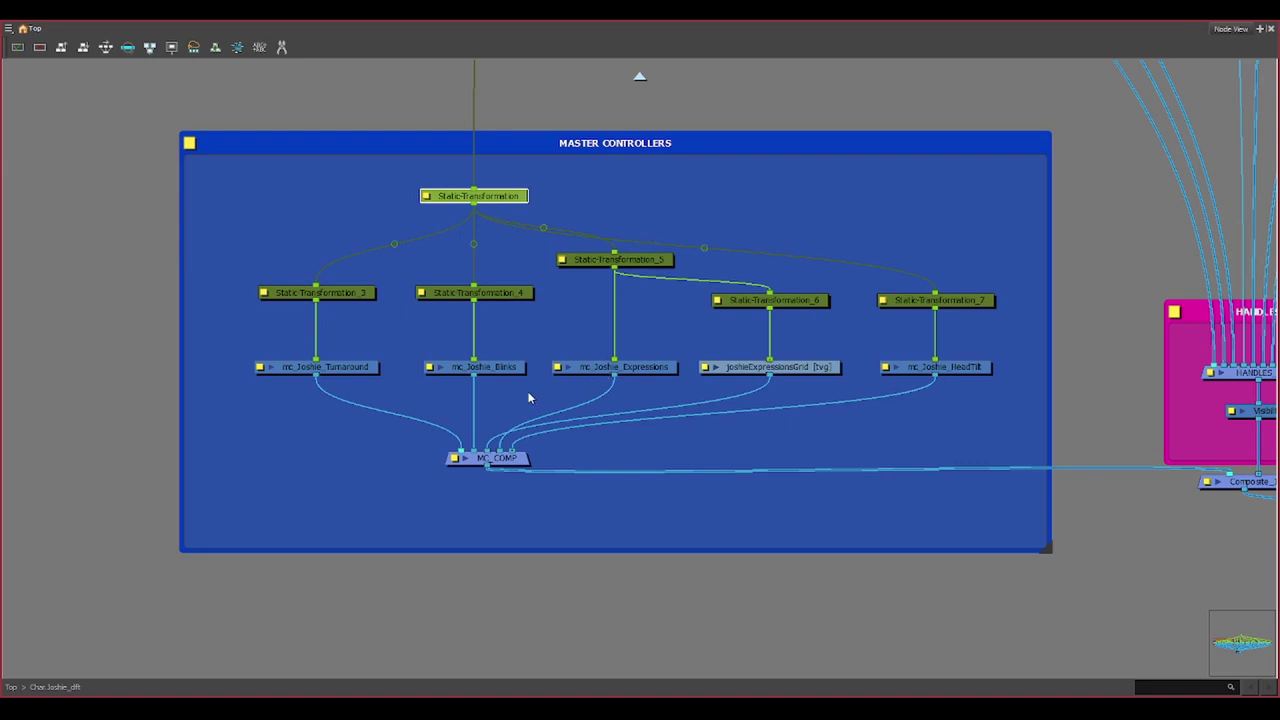
scroll(472, 547, down, 3)
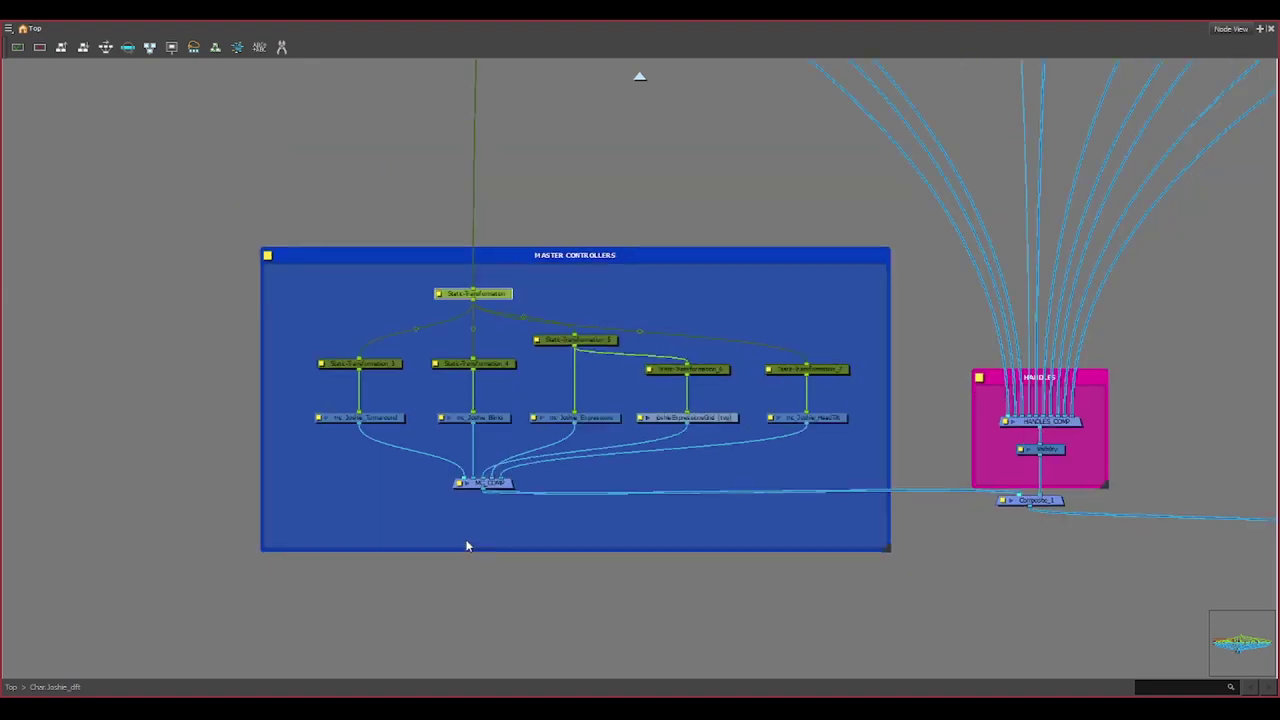
scroll(745, 449, down, 2)
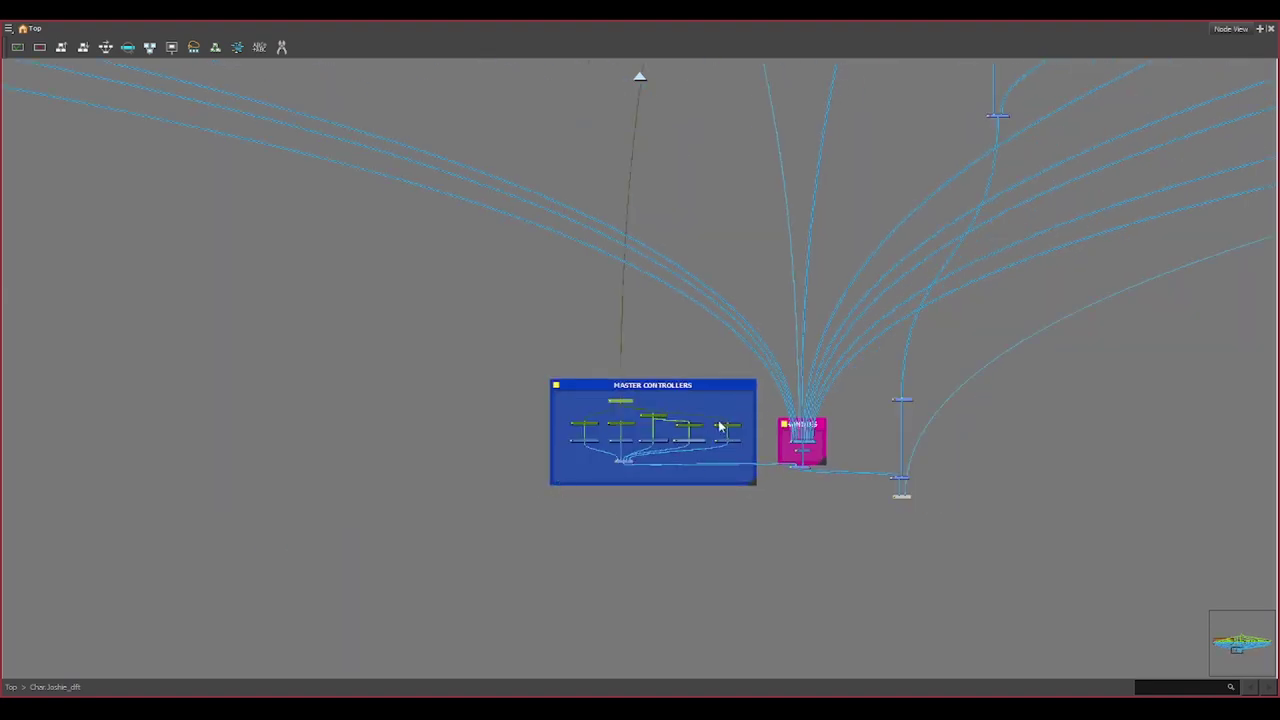
scroll(715, 440, up, 1)
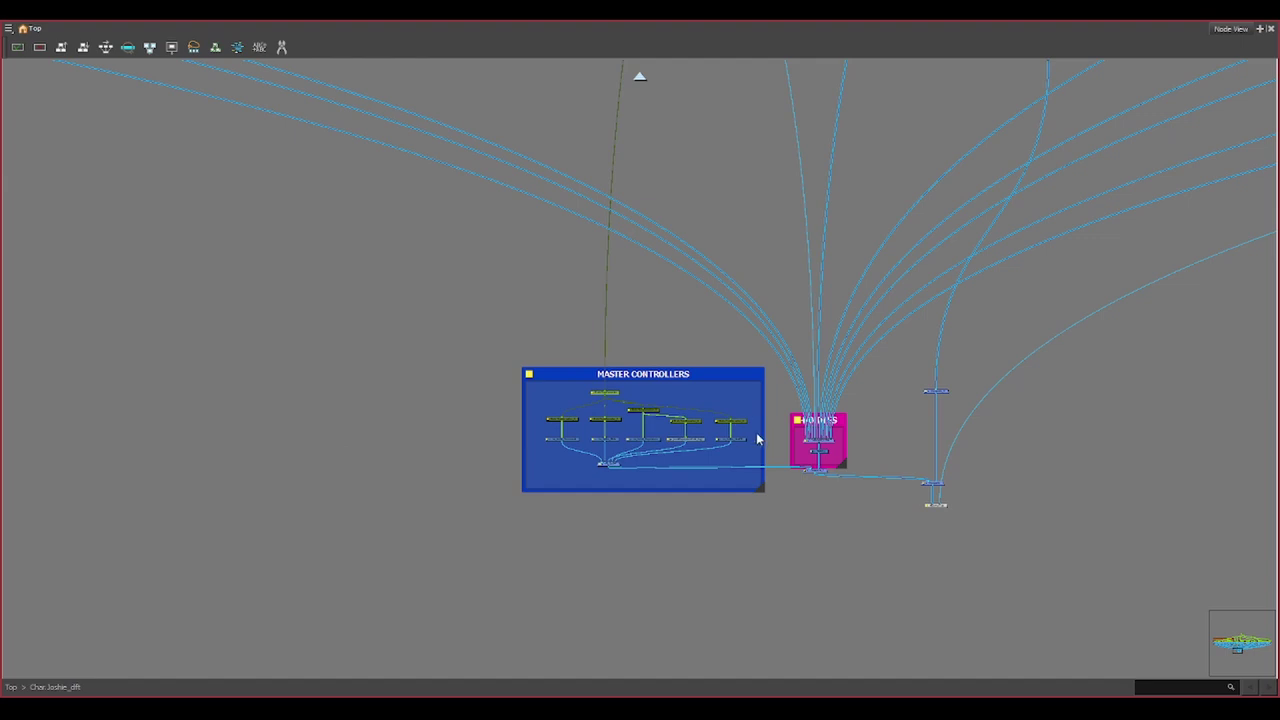
scroll(740, 440, up, 5)
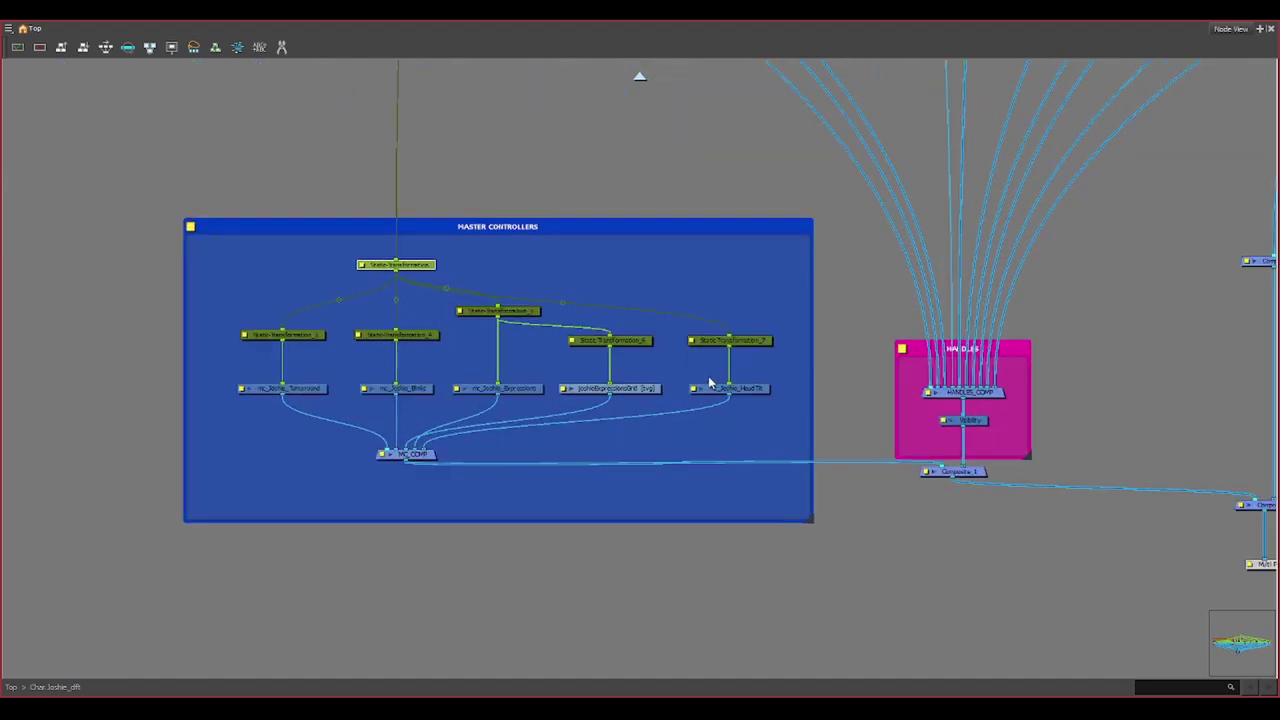
scroll(794, 380, down, 1)
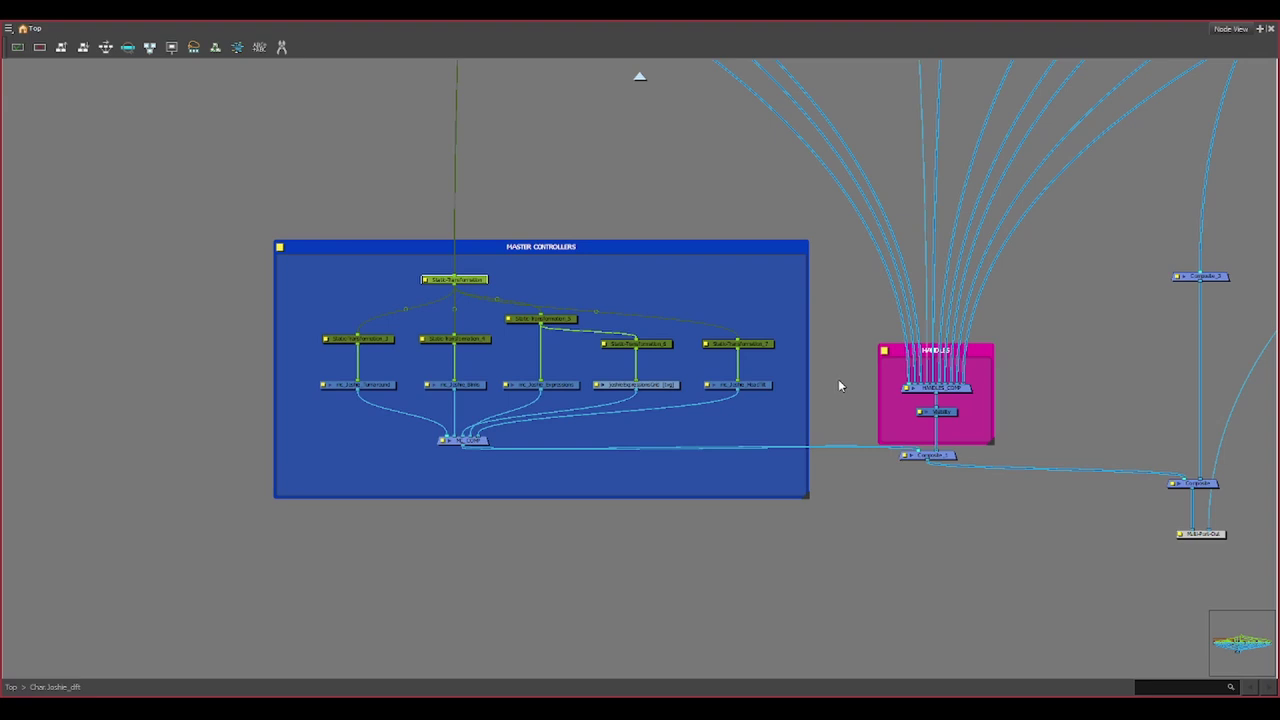
scroll(838, 385, down, 2)
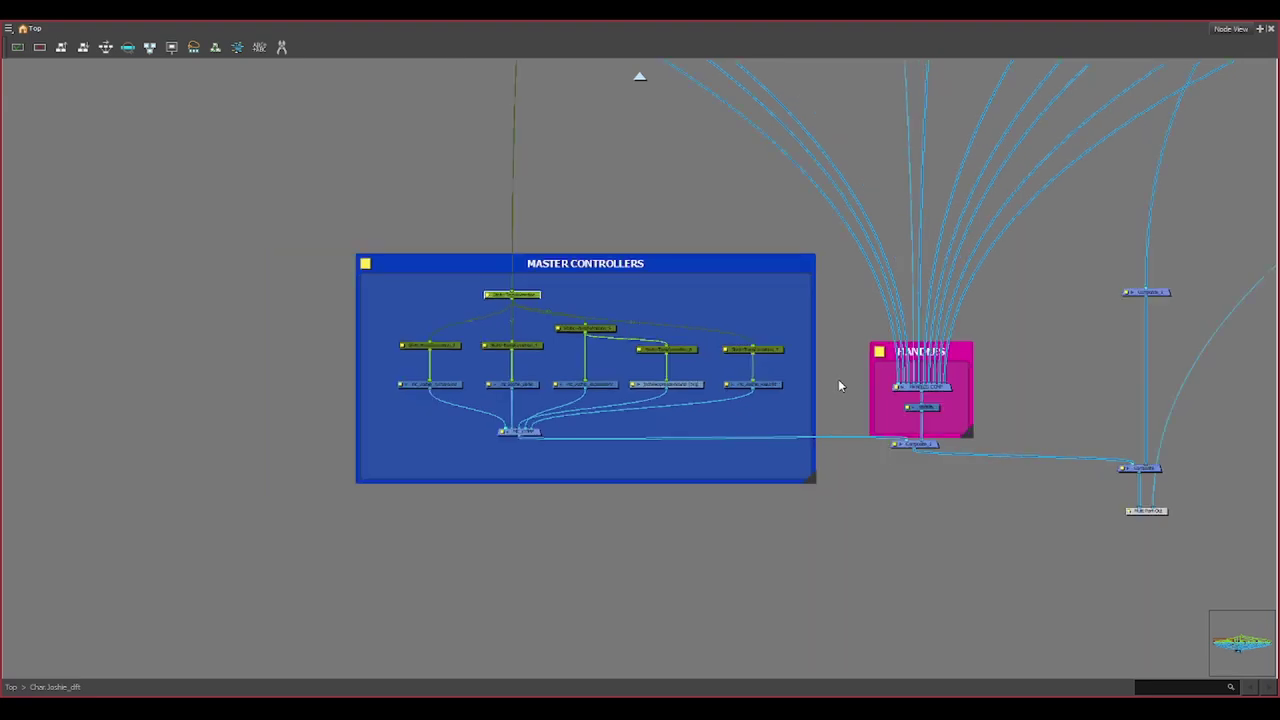
- Examine the pegs, deformations, cutters and composites inside the first EYE backdrop of the HEAD group
scroll(926, 523, down, 6)
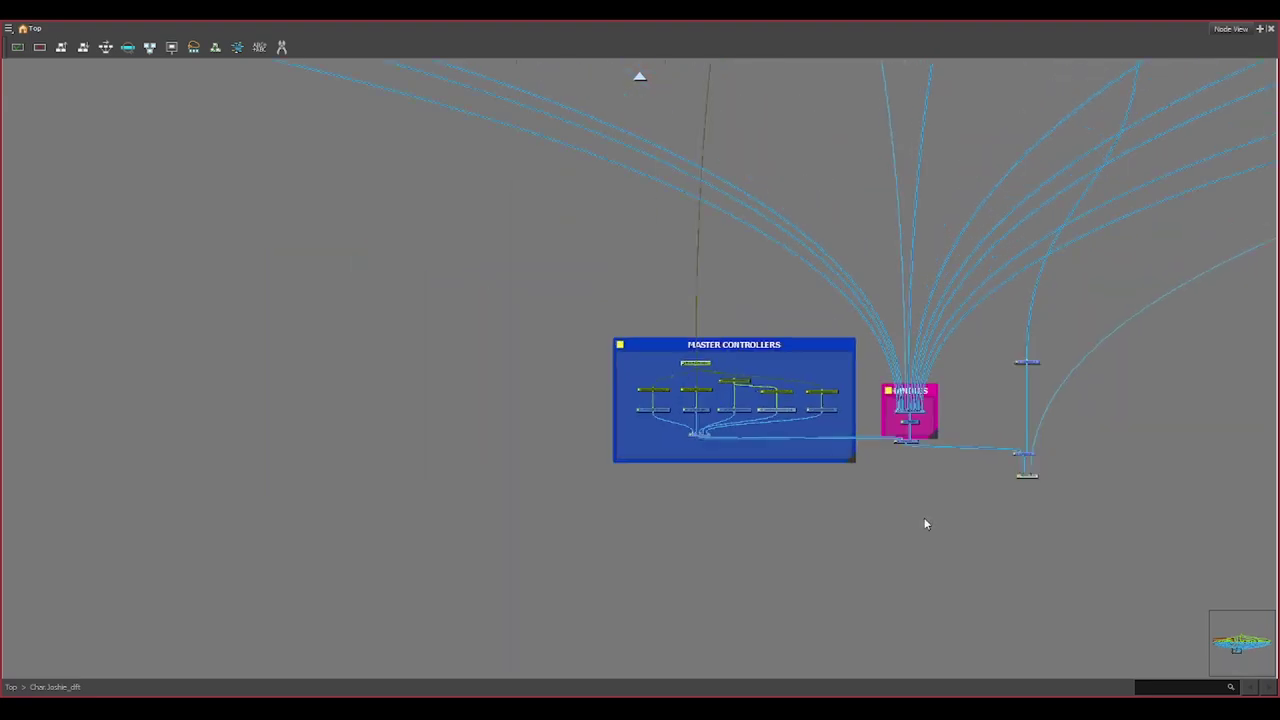
scroll(452, 123, up, 3)
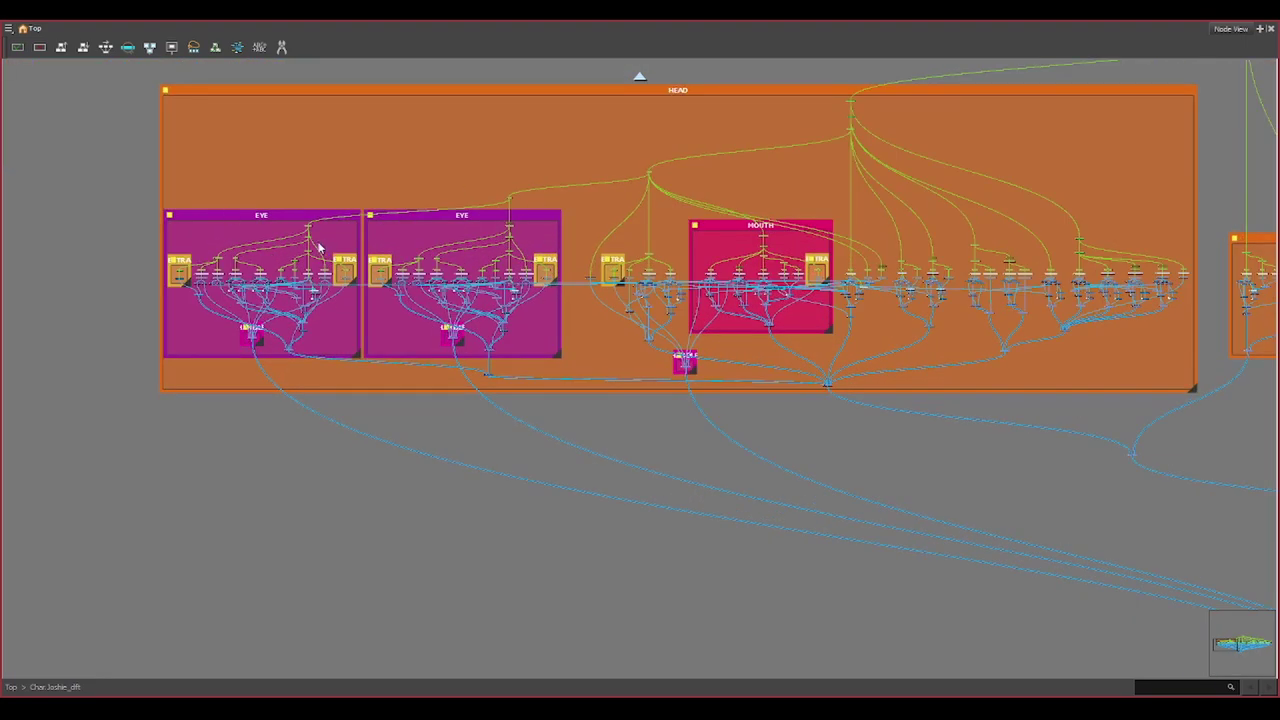
scroll(186, 285, up, 4)
scroll(677, 270, up, 2)
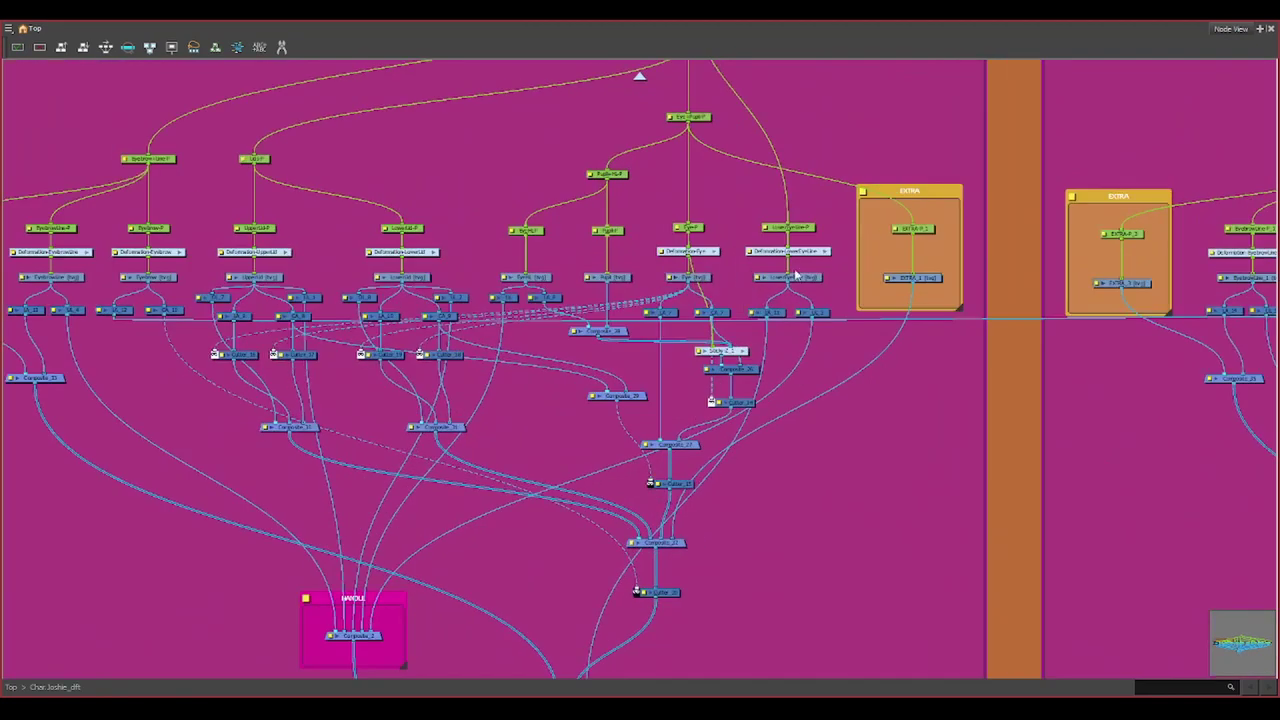